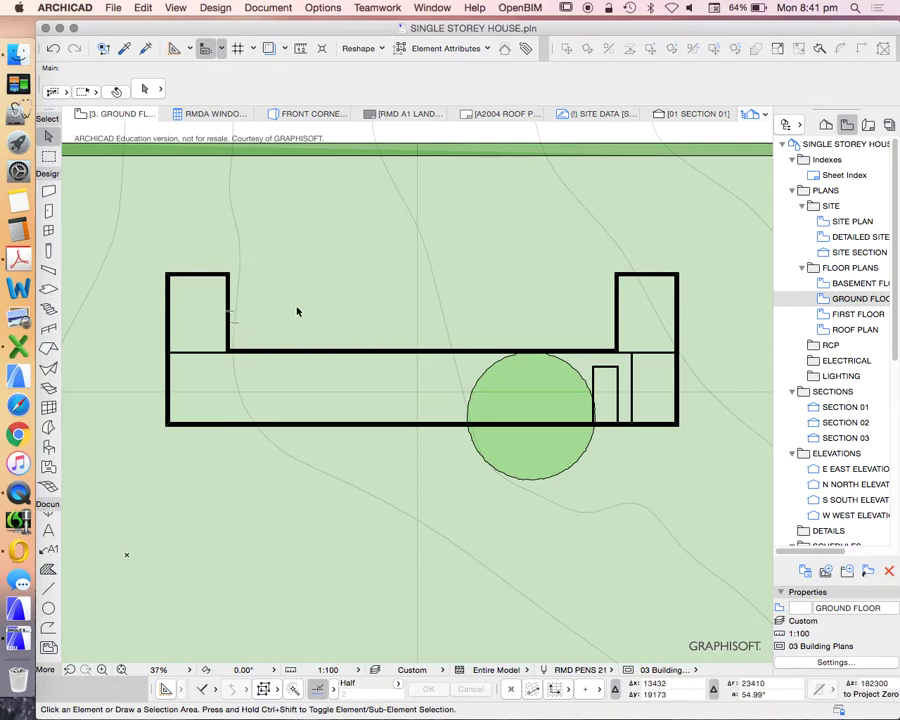
# - Select all 25 topography contour splines running across the ground floor plan
pyautogui.scroll(2, 255, 356)
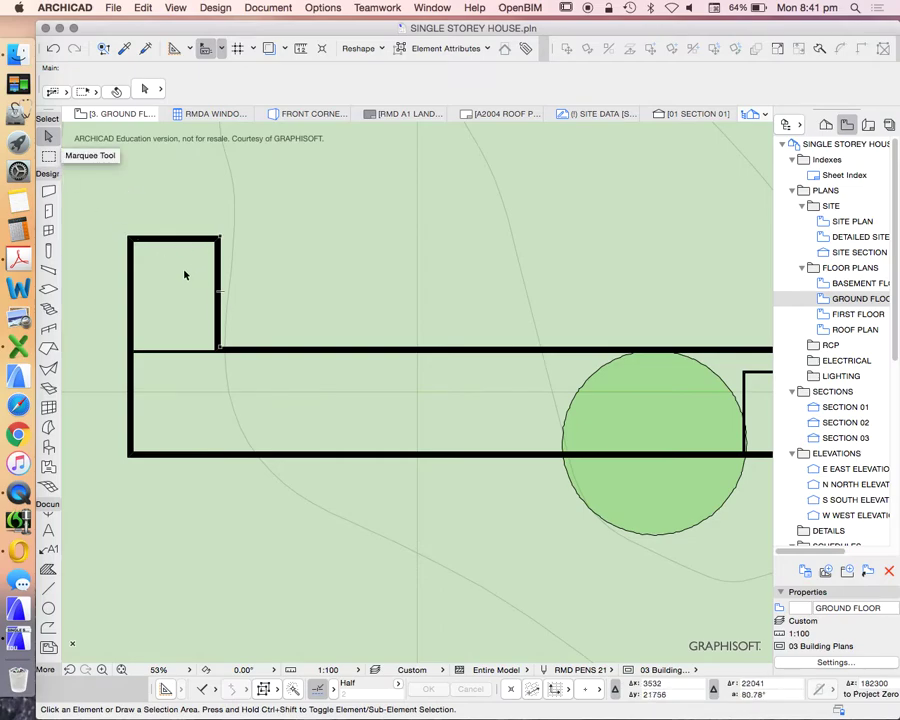
pyautogui.scroll(-3, 145, 300)
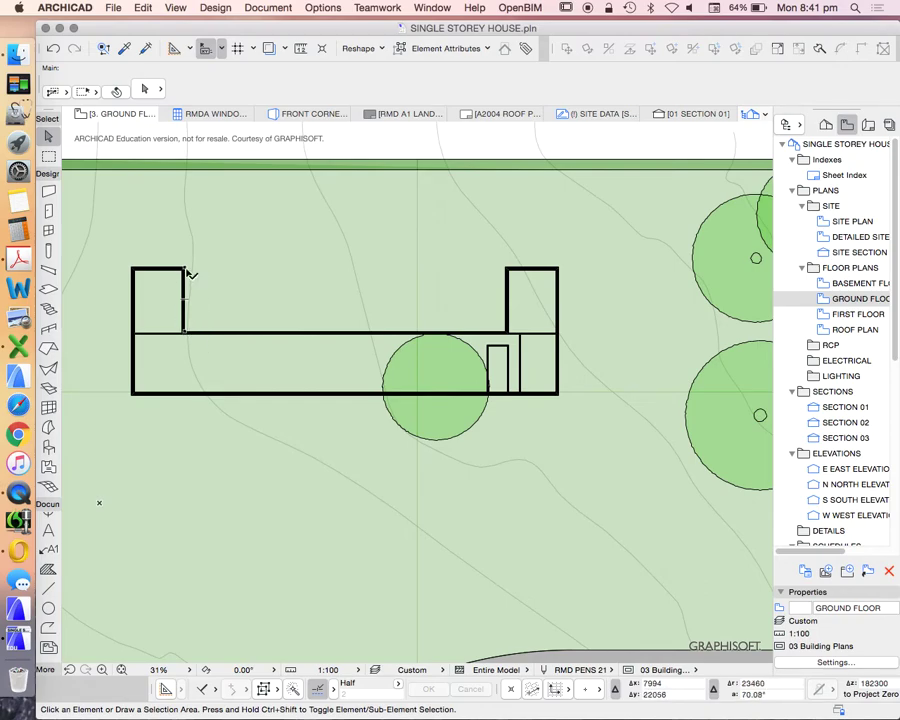
pyautogui.scroll(2, 194, 292)
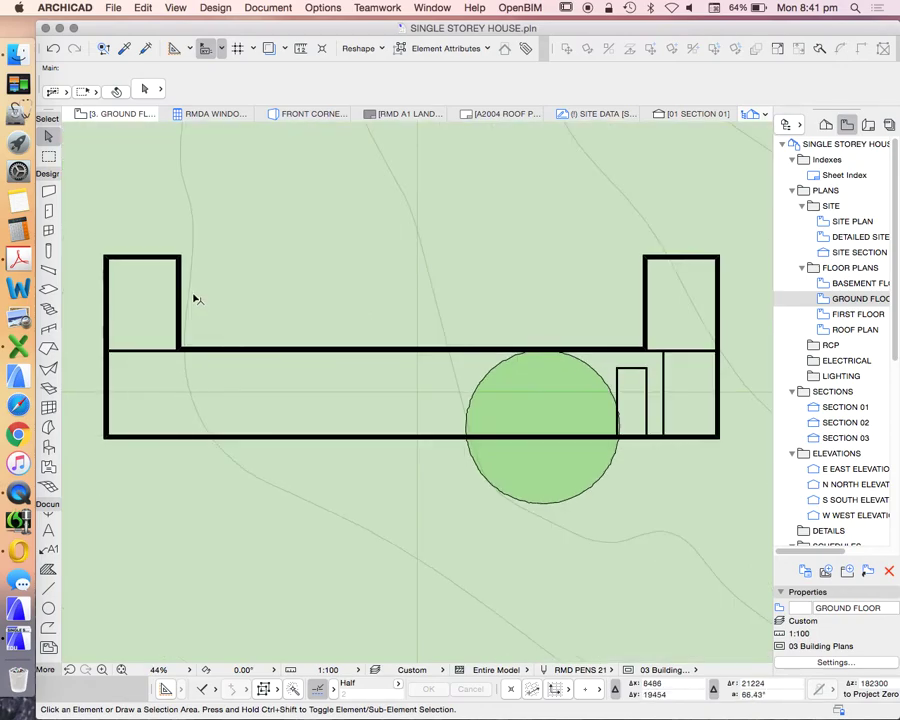
pyautogui.scroll(-3, 200, 284)
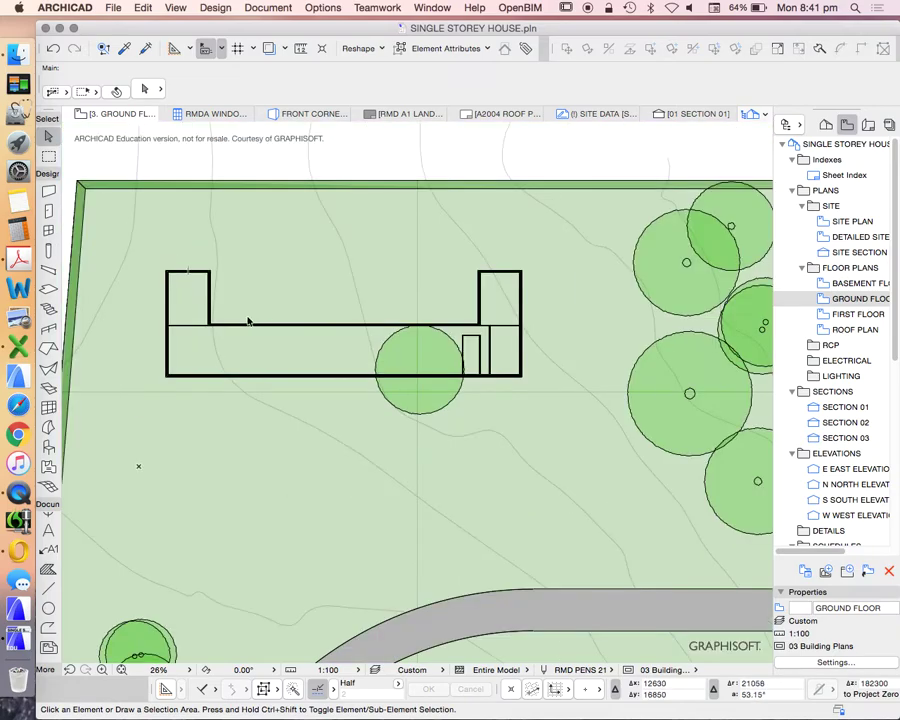
pyautogui.scroll(3, 226, 291)
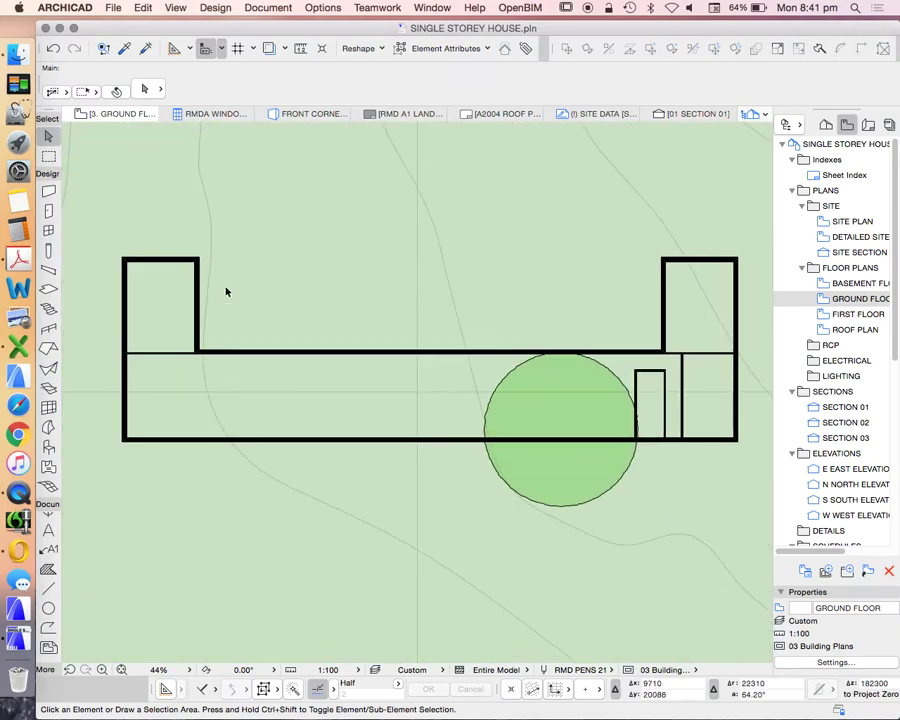
pyautogui.click(211, 209)
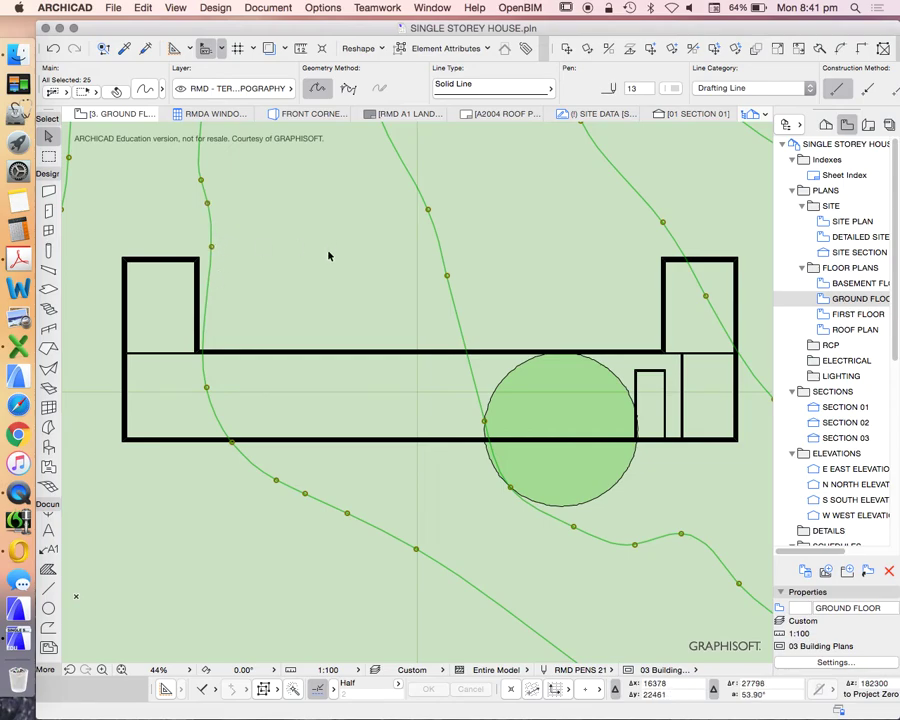
# - Hide the layer holding the selected contour splines using Layers > Hide Layer
pyautogui.rightClick(270, 216)
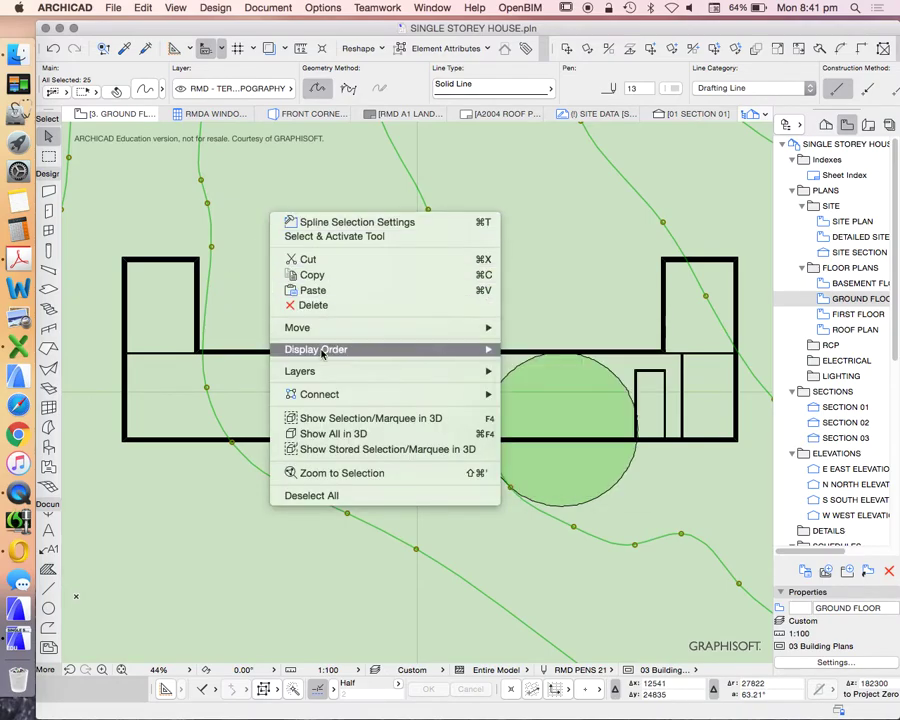
pyautogui.moveTo(331, 374)
pyautogui.click(532, 382)
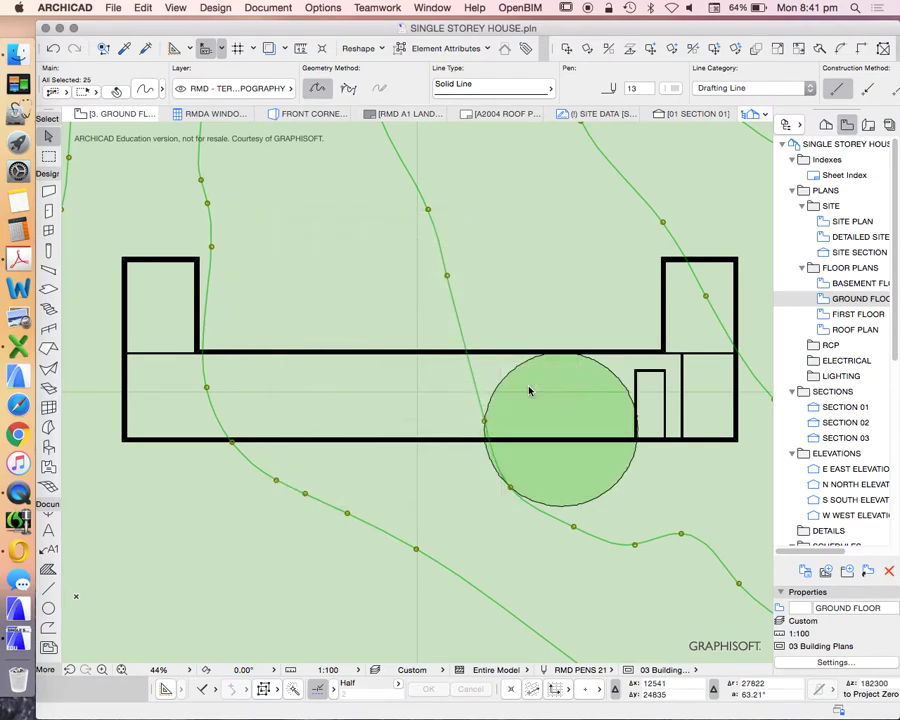
# - Draw a tall Single Floor marquee over the left wing's inner wall, from above the wing to below the building
pyautogui.click(48, 156)
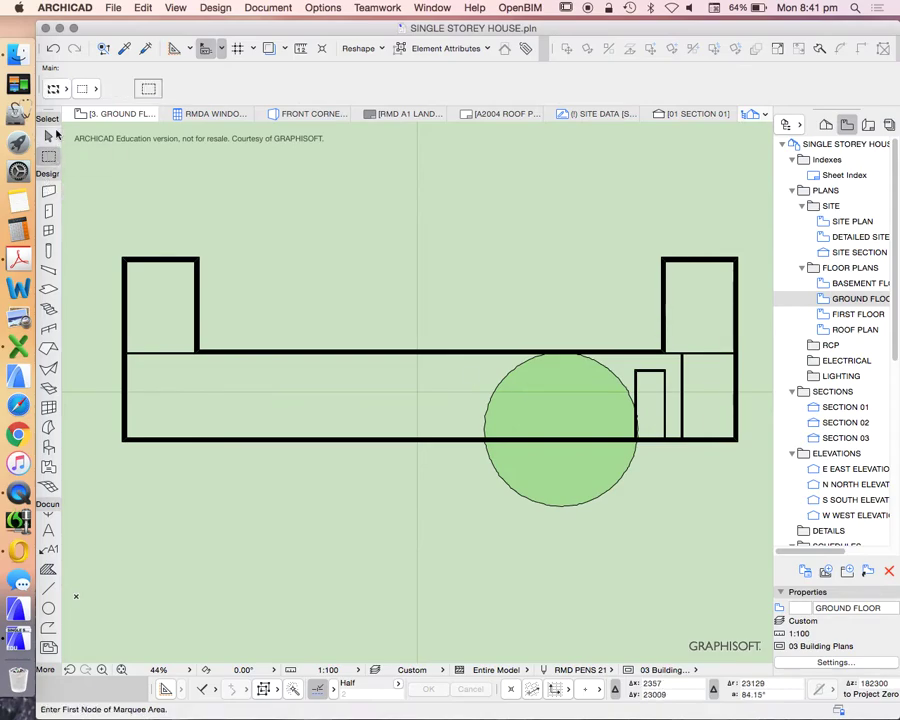
pyautogui.click(101, 210)
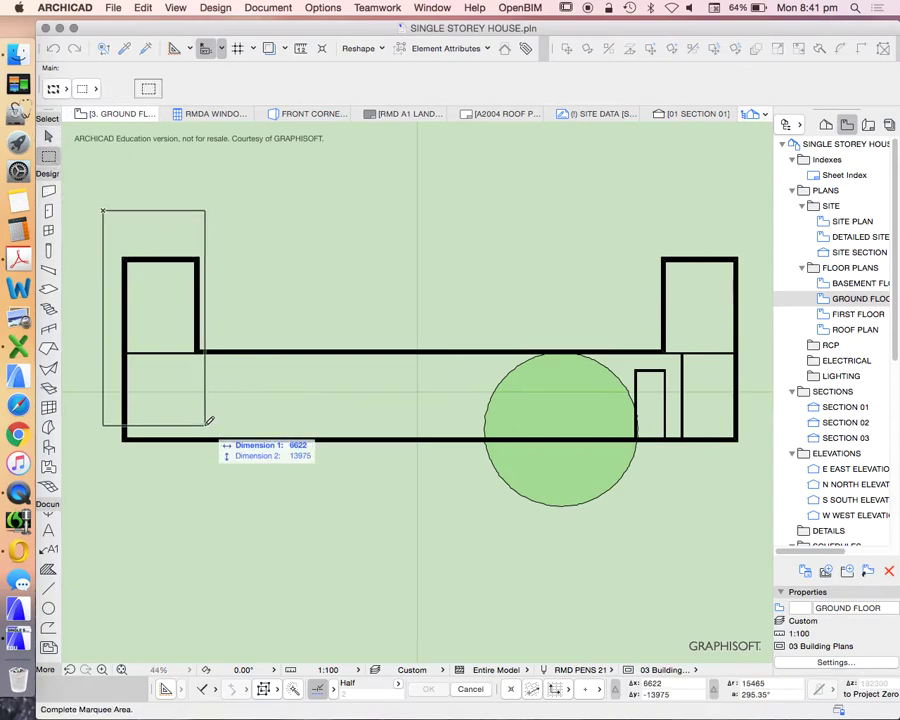
pyautogui.click(180, 233)
pyautogui.click(163, 217)
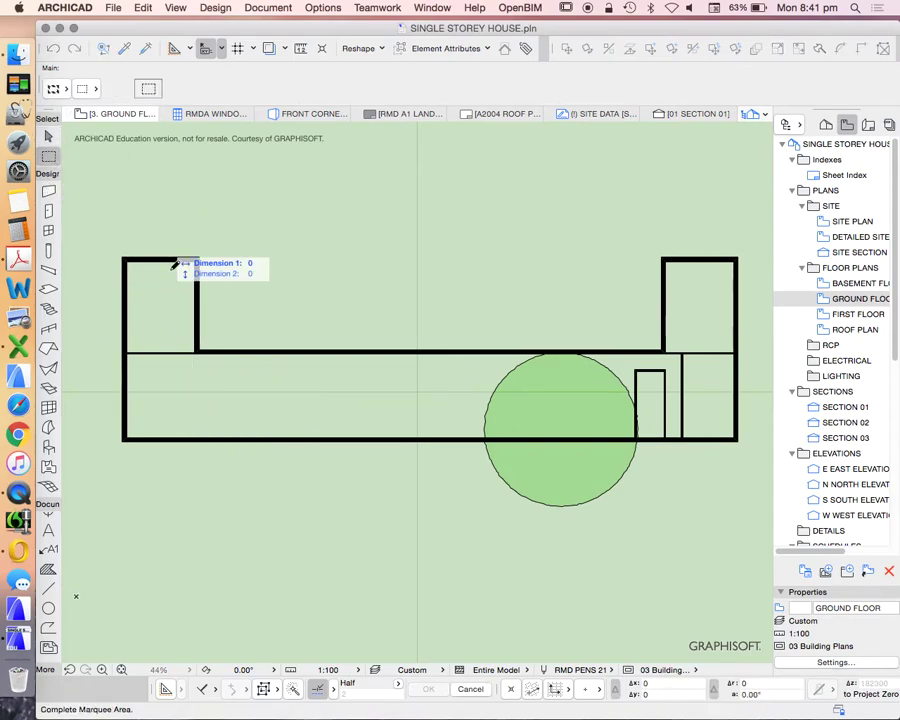
pyautogui.click(230, 462)
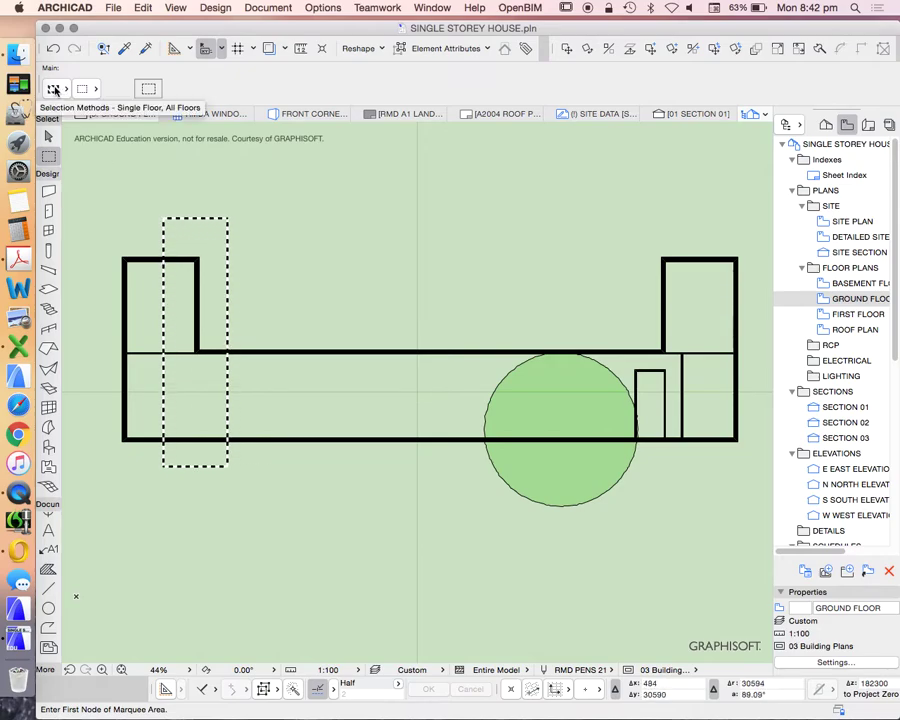
pyautogui.click(55, 90)
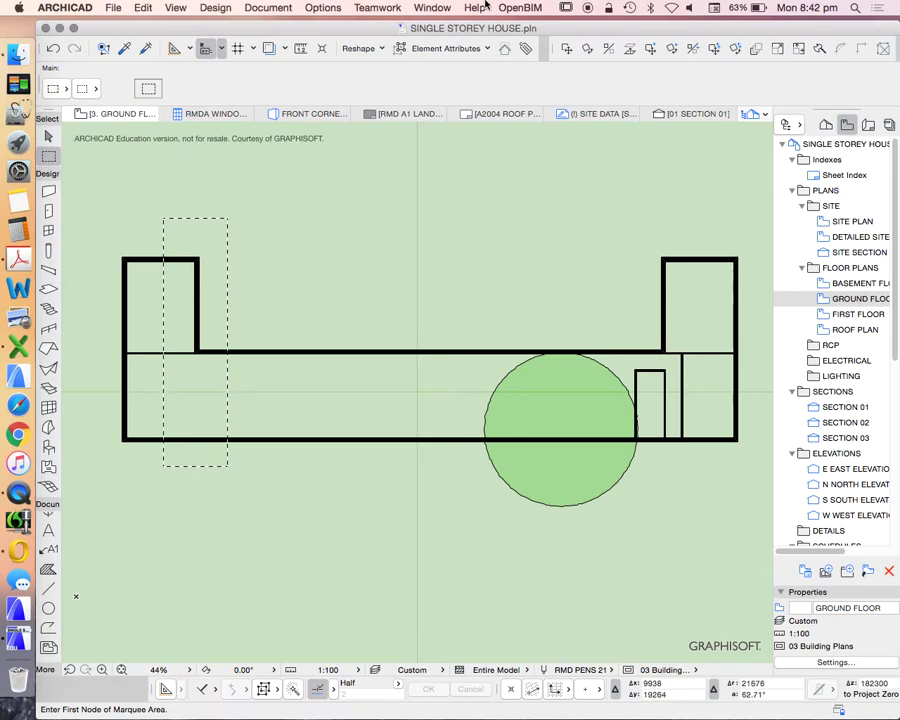
# - Turn on Suspend Groups and keep it checked under Edit > Grouping
pyautogui.click(400, 52)
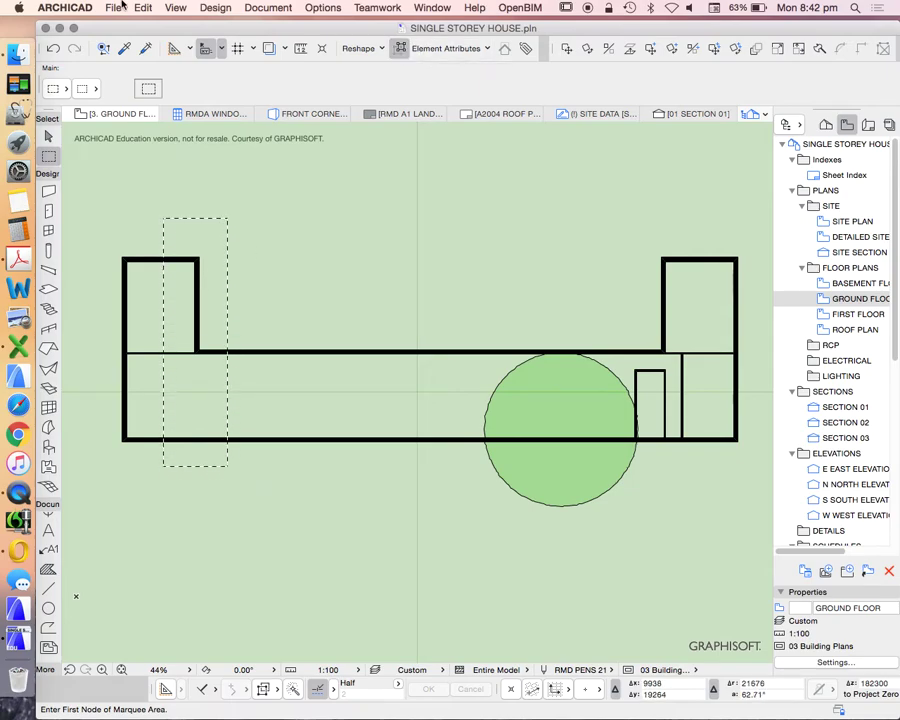
pyautogui.click(141, 8)
pyautogui.moveTo(270, 207)
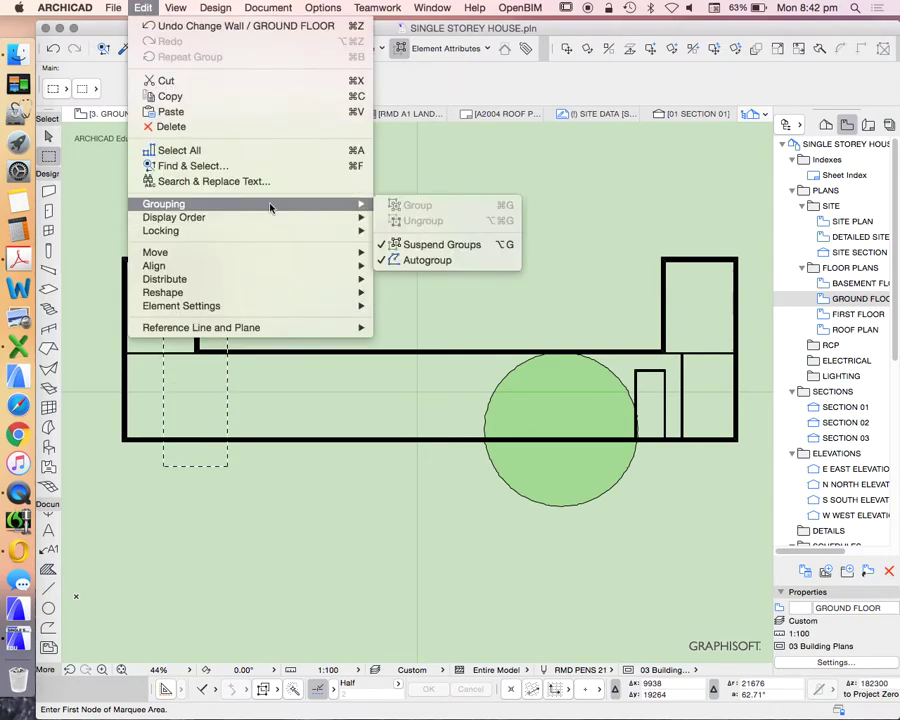
pyautogui.click(450, 245)
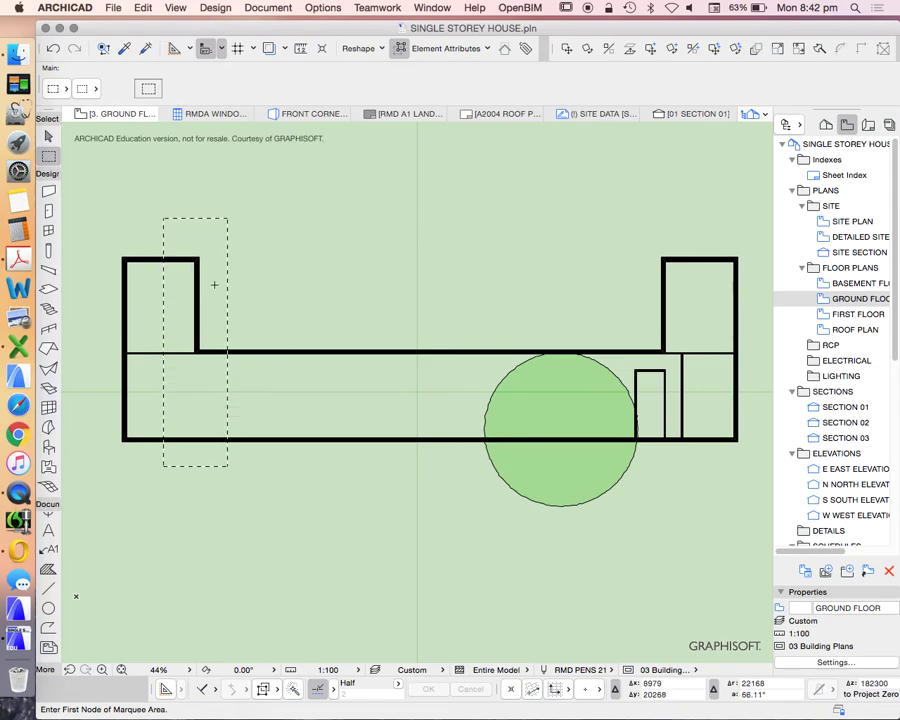
pyautogui.scroll(3, 180, 367)
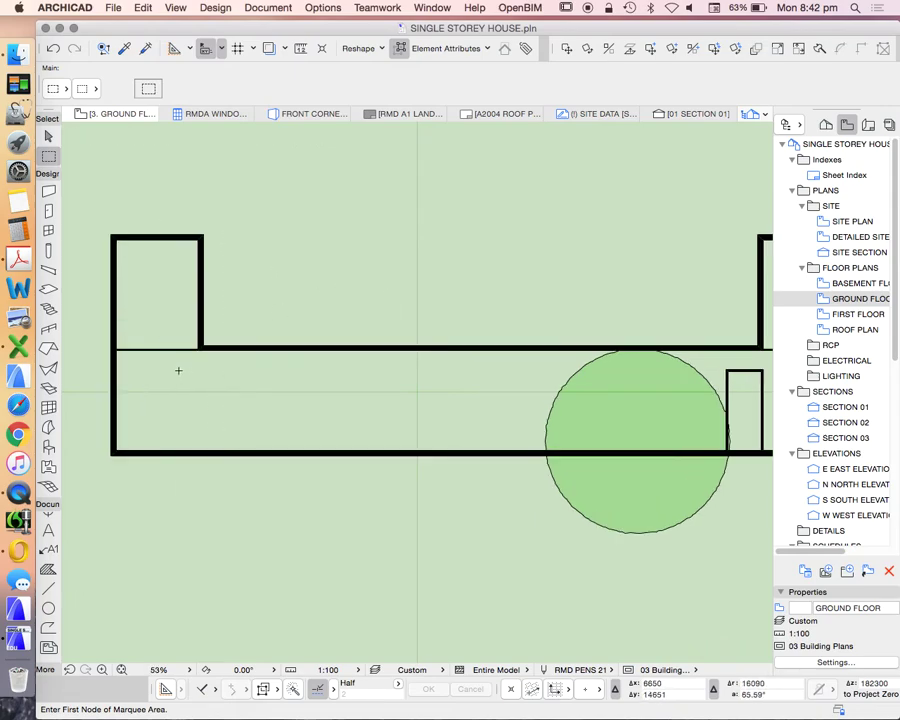
pyautogui.scroll(2, 214, 311)
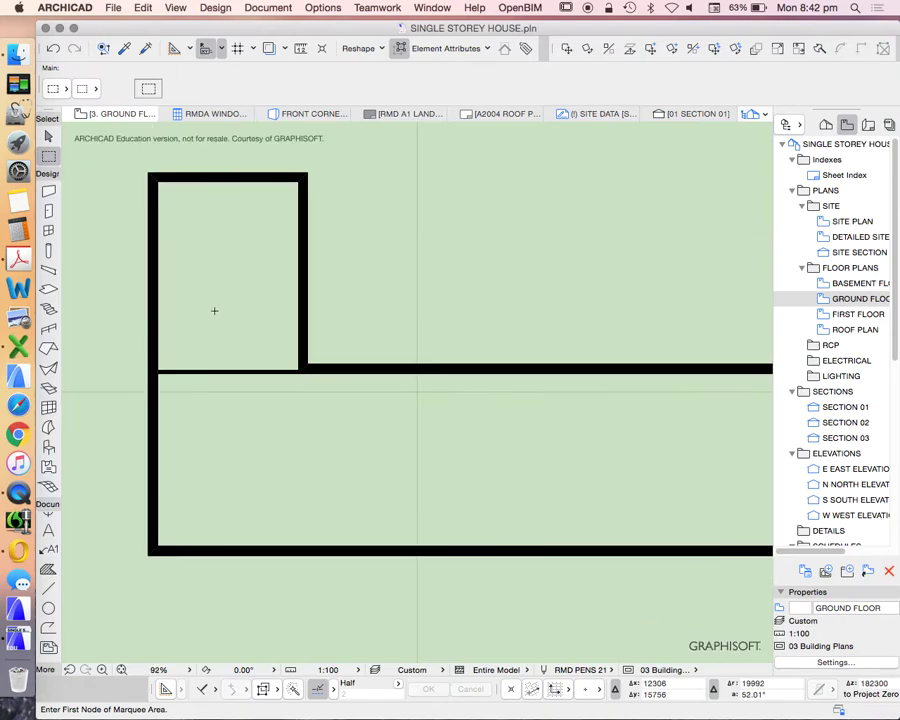
pyautogui.scroll(-3, 265, 255)
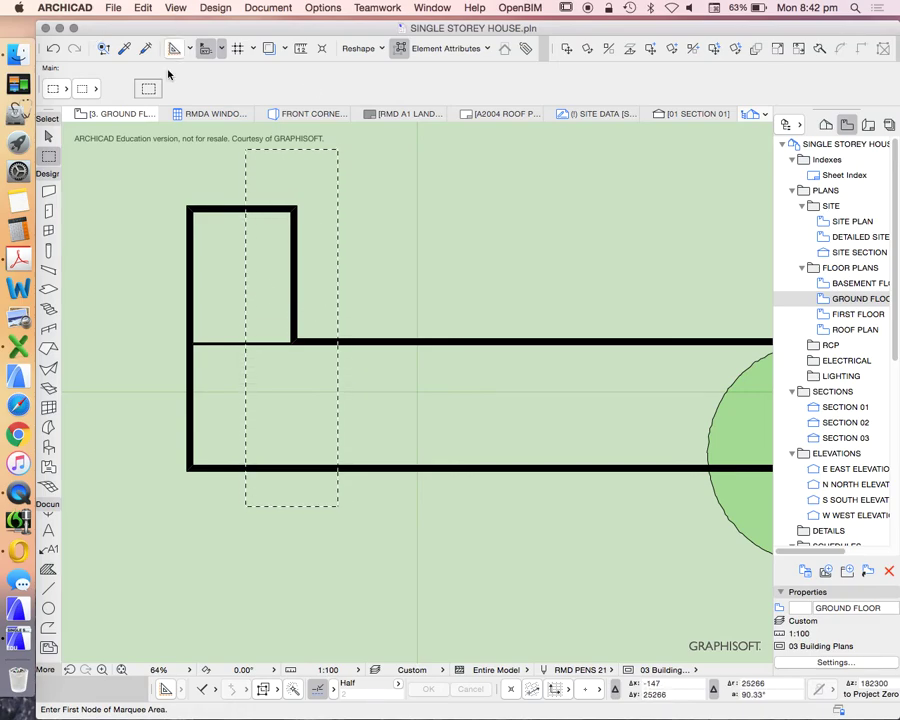
# - Stretch the marqueed inner wall corner 2600 mm to the right
pyautogui.click(146, 9)
pyautogui.moveTo(295, 292)
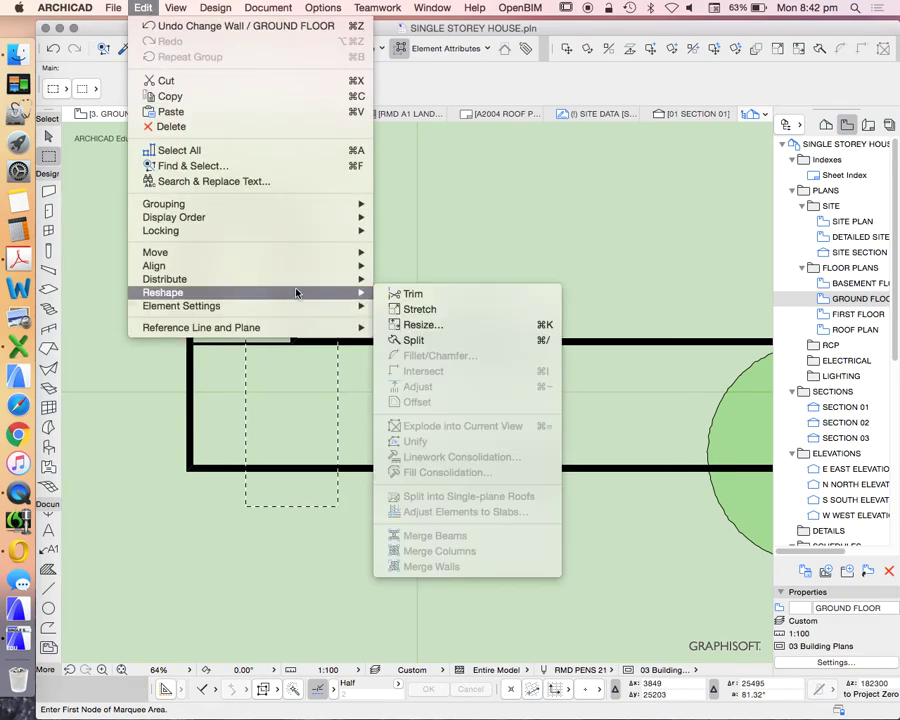
pyautogui.click(411, 310)
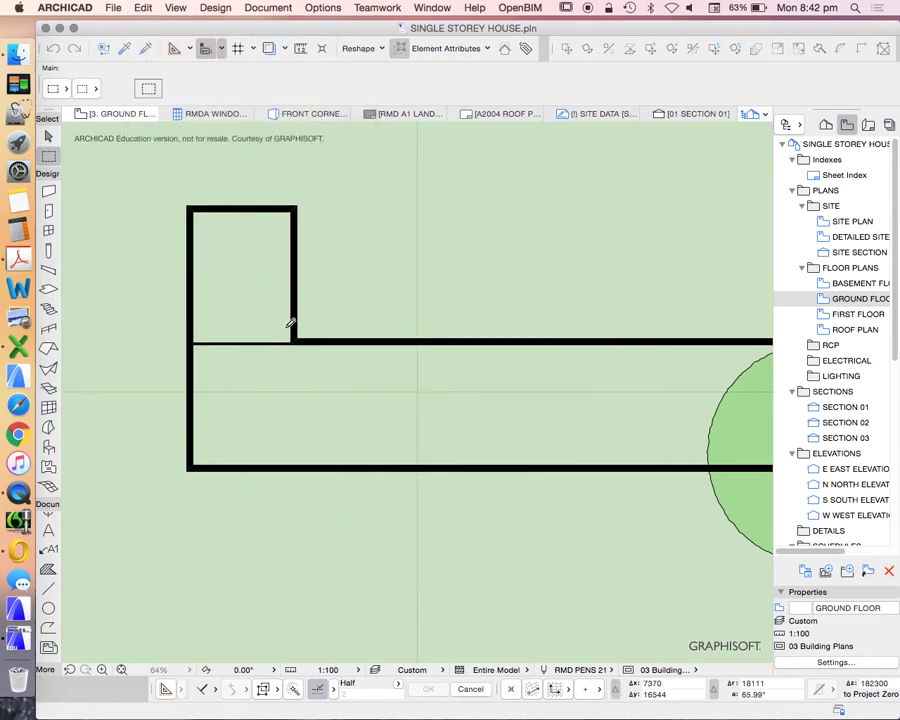
pyautogui.scroll(5, 265, 328)
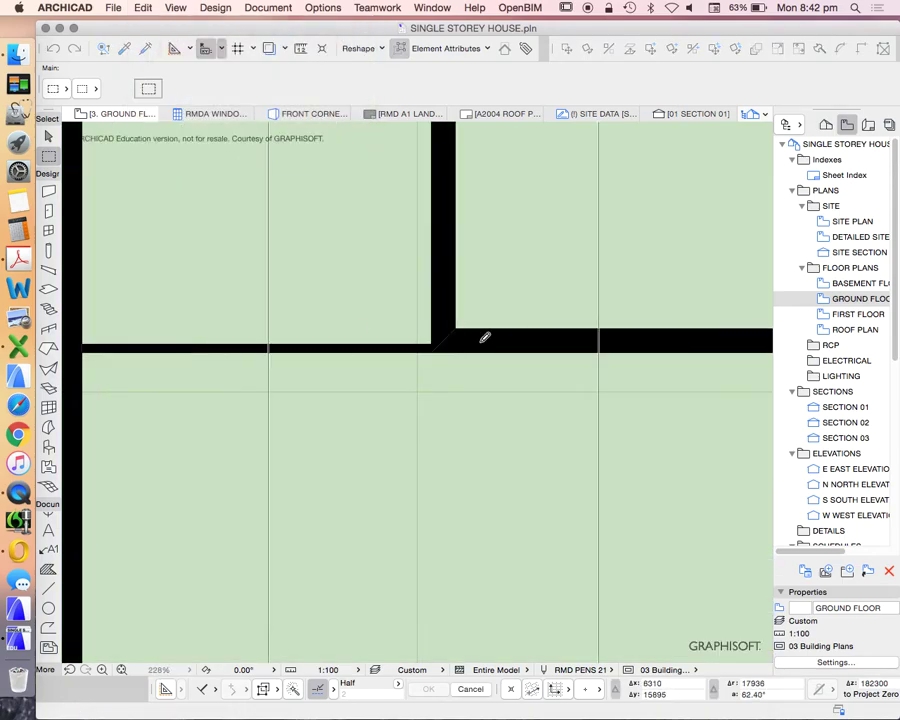
pyautogui.scroll(-2, 375, 343)
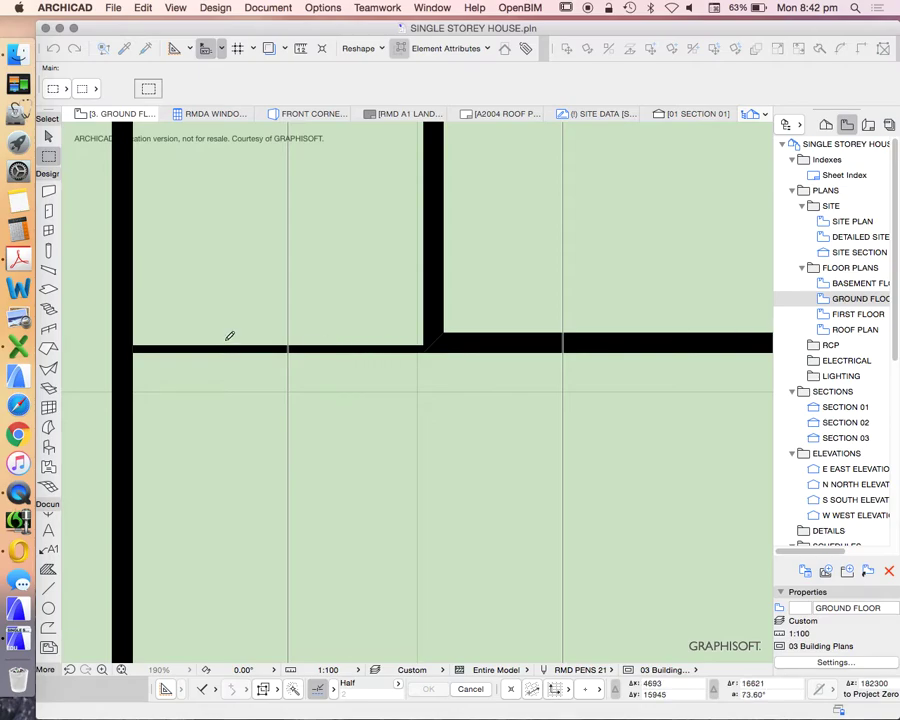
pyautogui.scroll(3, 186, 340)
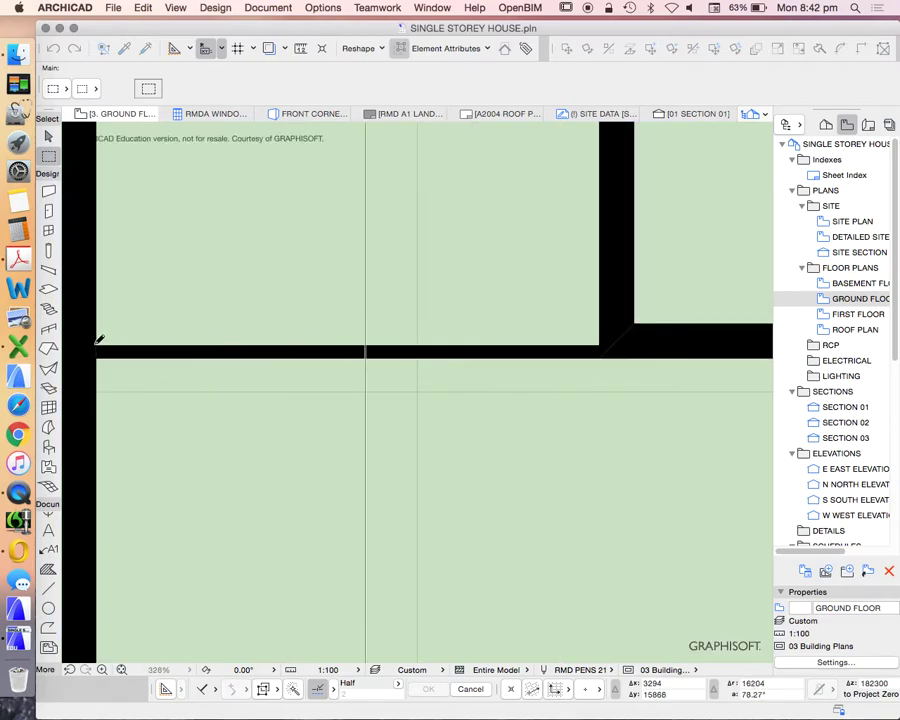
pyautogui.click(96, 344)
pyautogui.scroll(-4, 96, 346)
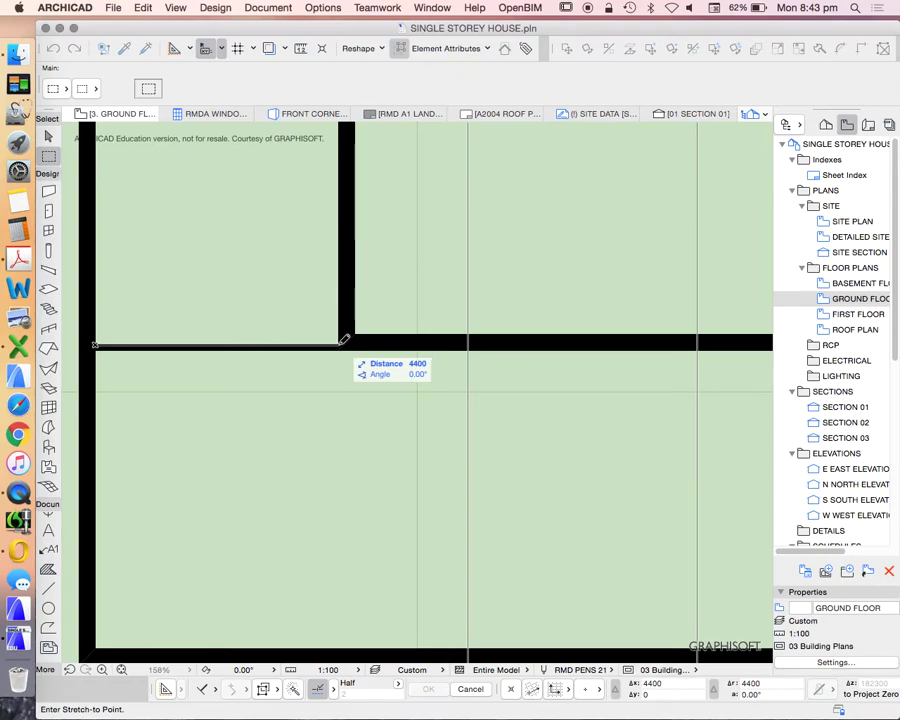
pyautogui.press('Tab')
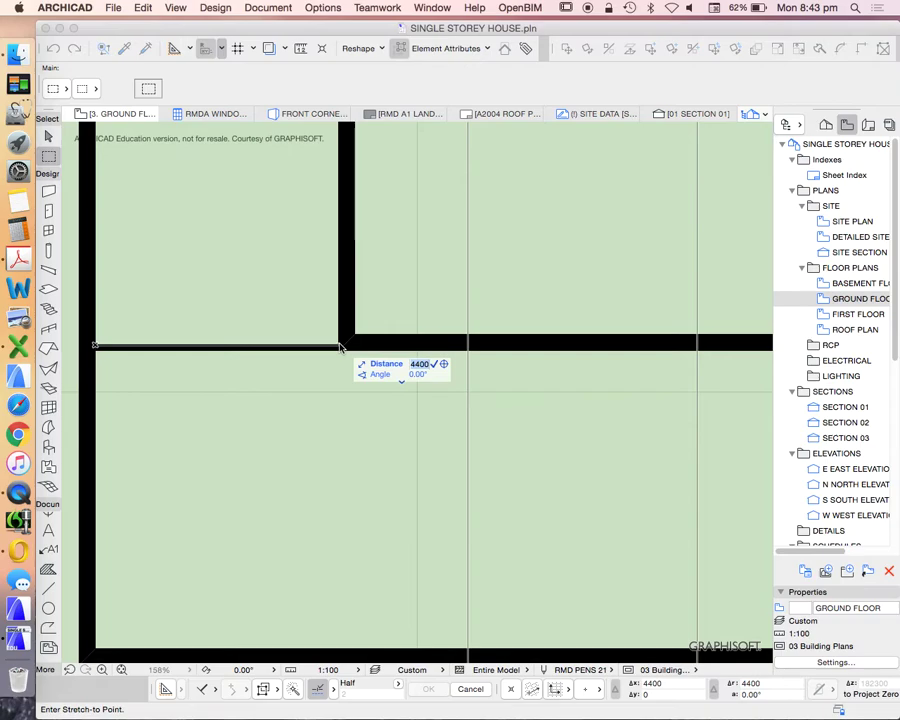
pyautogui.write('2600')
pyautogui.press('Return')
pyautogui.scroll(-5, 356, 336)
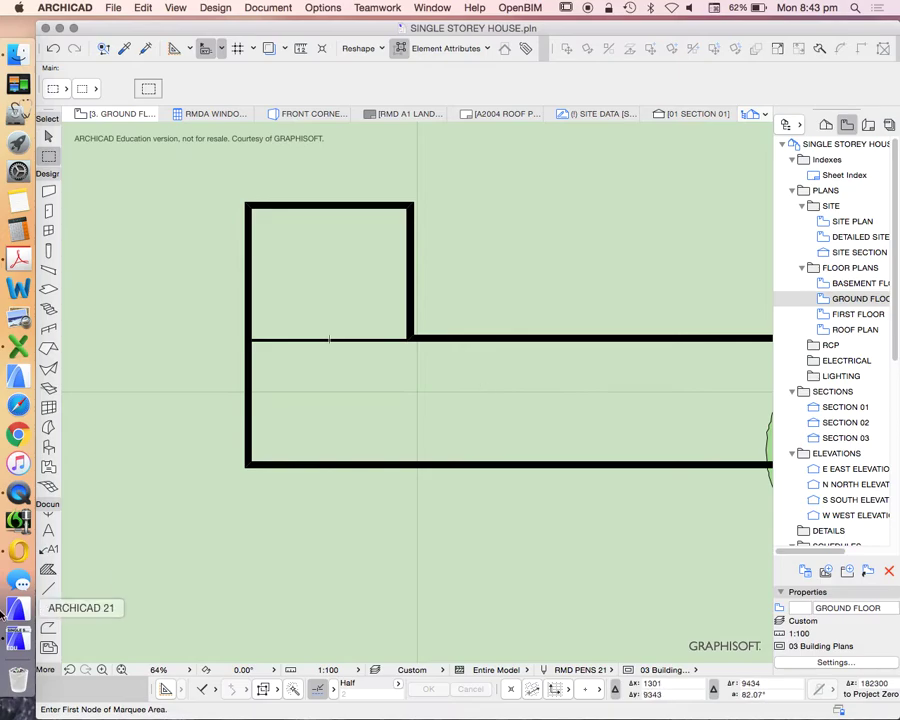
pyautogui.click(48, 588)
pyautogui.scroll(3, 332, 332)
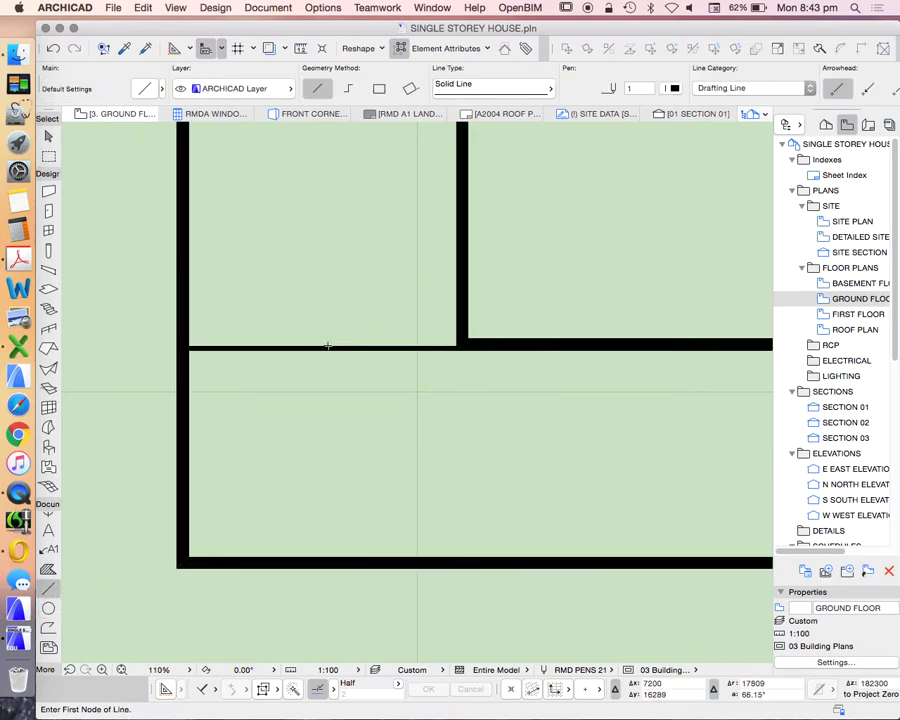
pyautogui.click(191, 346)
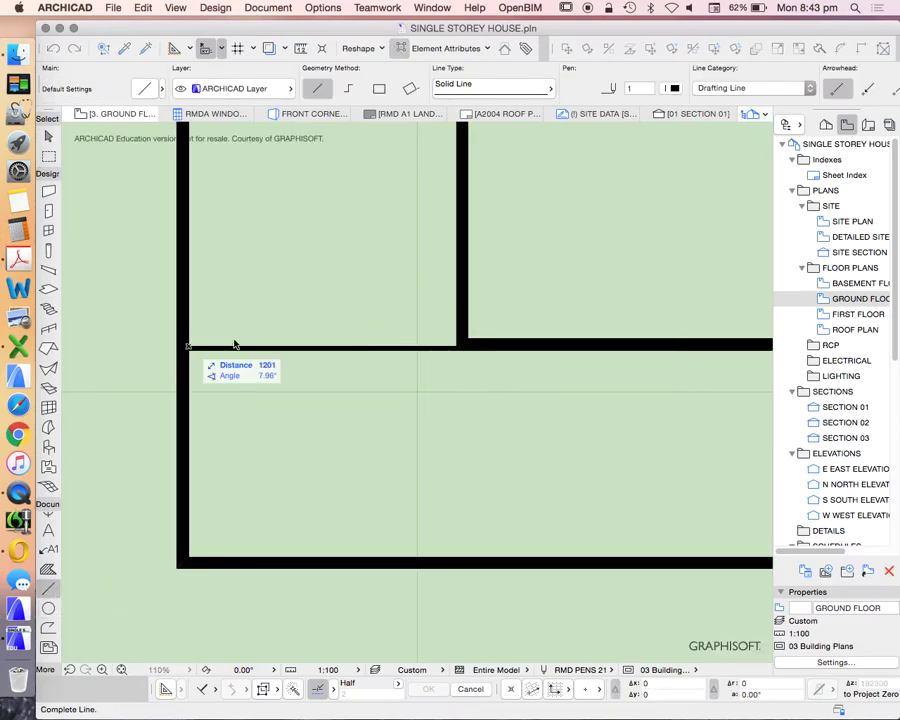
pyautogui.click(459, 341)
pyautogui.scroll(-5, 294, 382)
pyautogui.scroll(1, 584, 364)
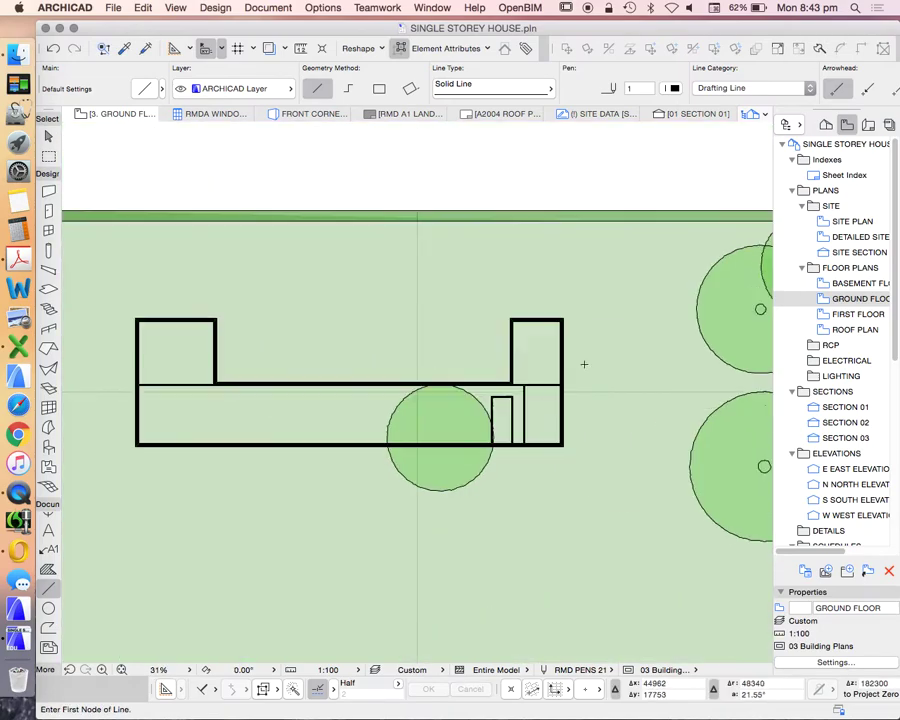
pyautogui.scroll(3, 550, 366)
pyautogui.scroll(-4, 468, 356)
pyautogui.scroll(2, 295, 380)
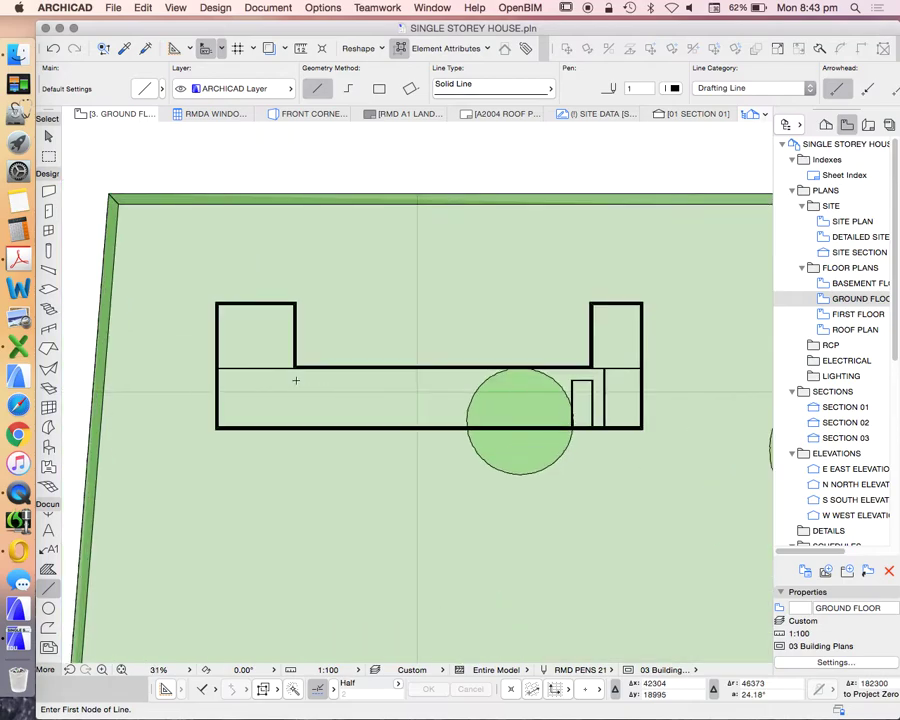
pyautogui.keyDown('shift'); pyautogui.click(257, 304); pyautogui.keyUp('shift')
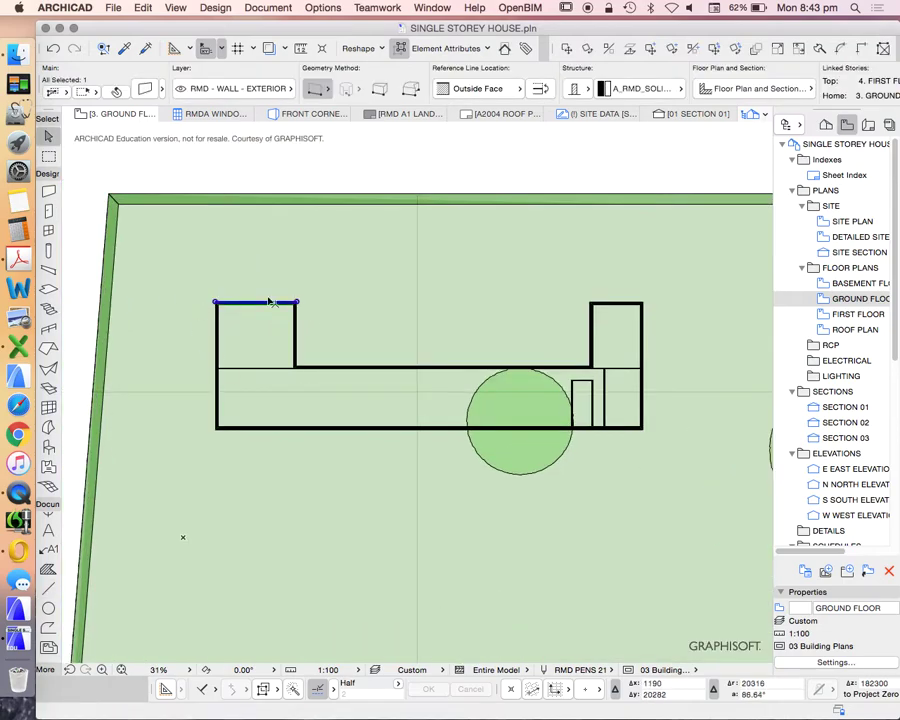
pyautogui.click(400, 50)
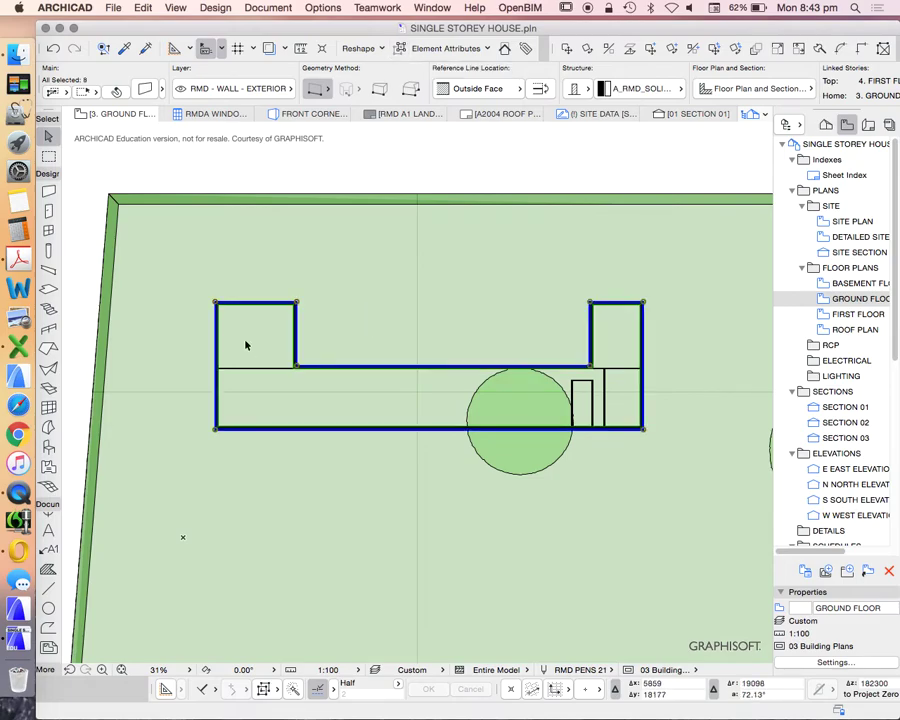
pyautogui.click(280, 337)
pyautogui.click(297, 336)
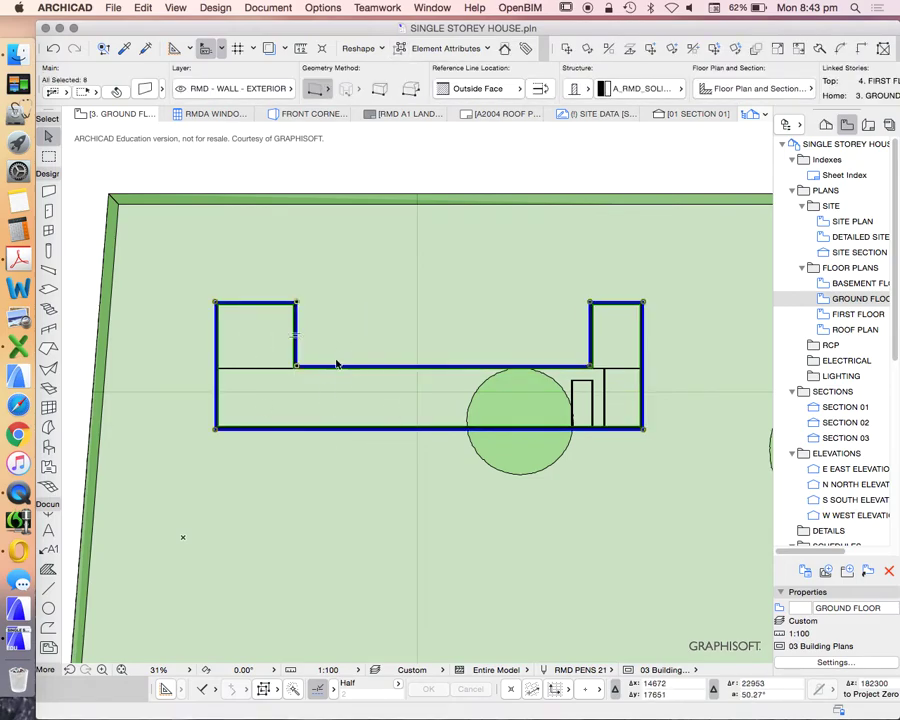
pyautogui.click(363, 380)
pyautogui.scroll(3, 361, 374)
# - In the Project Map, view 2. BASEMENT and 1. TERRAIN and select the terrain mesh
pyautogui.scroll(-1, 313, 391)
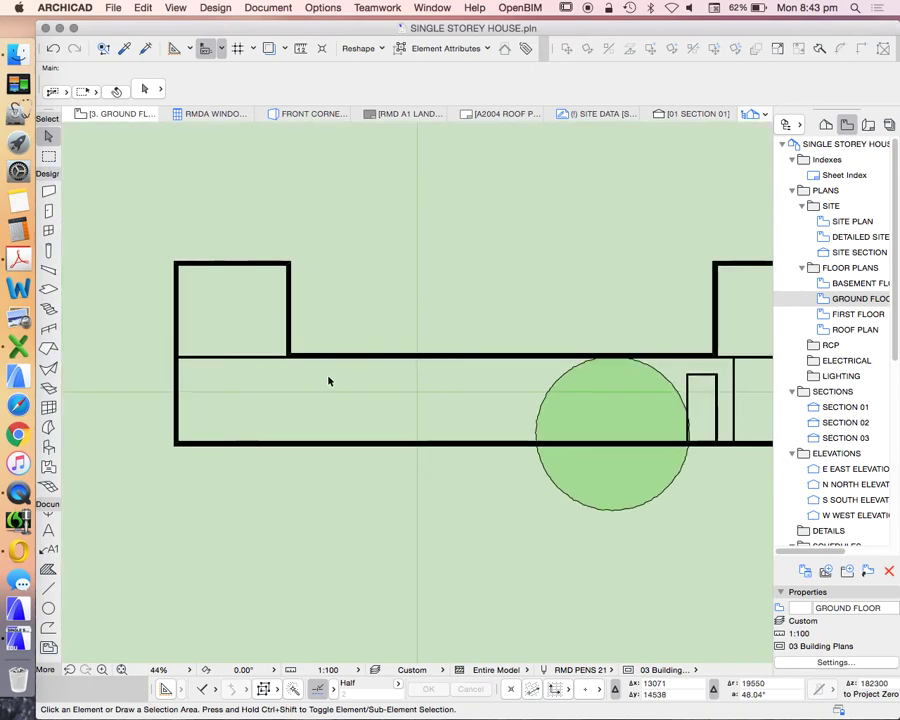
pyautogui.scroll(-2, 312, 355)
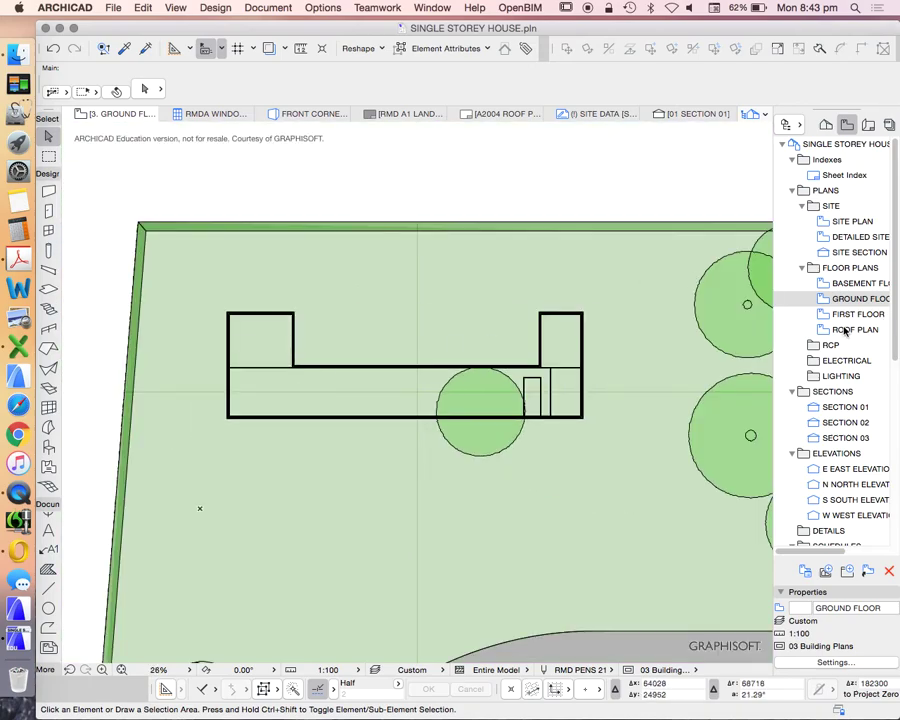
pyautogui.scroll(2, 287, 376)
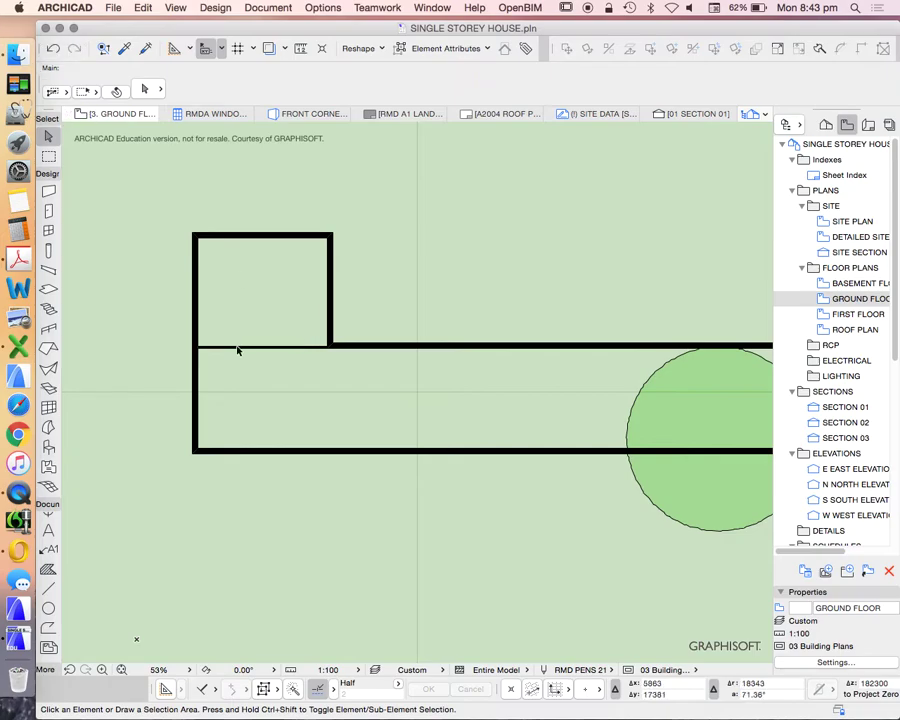
pyautogui.scroll(-1, 239, 324)
pyautogui.click(826, 124)
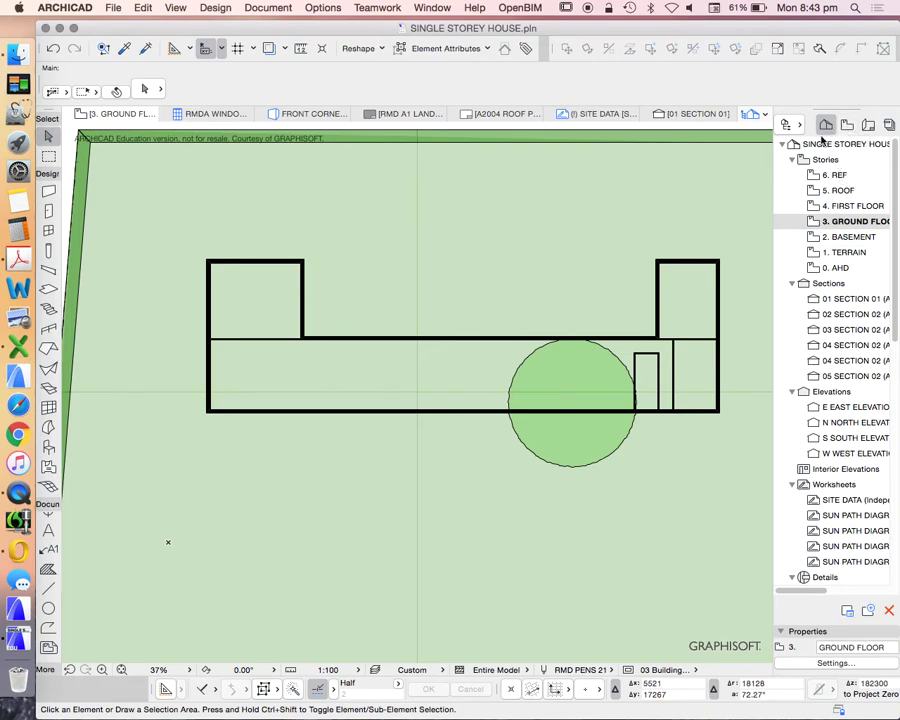
pyautogui.doubleClick(817, 238)
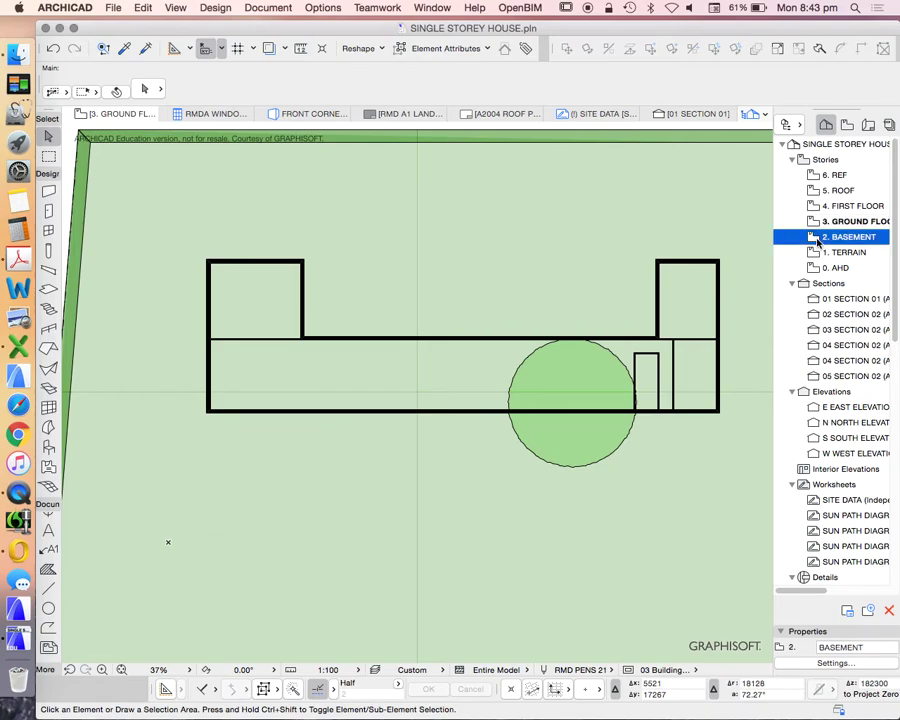
pyautogui.doubleClick(840, 252)
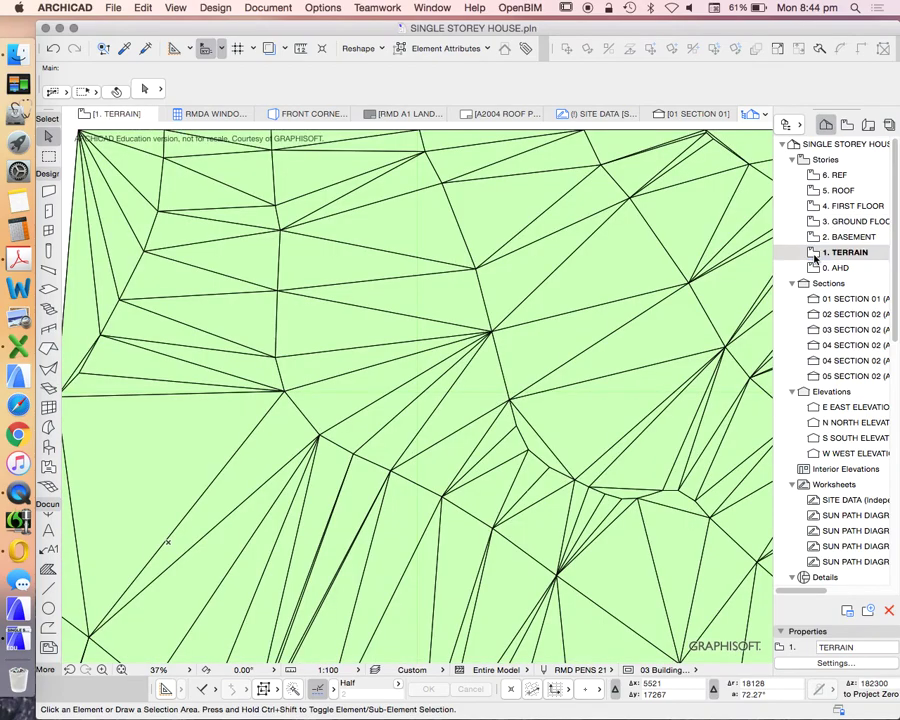
pyautogui.click(272, 335)
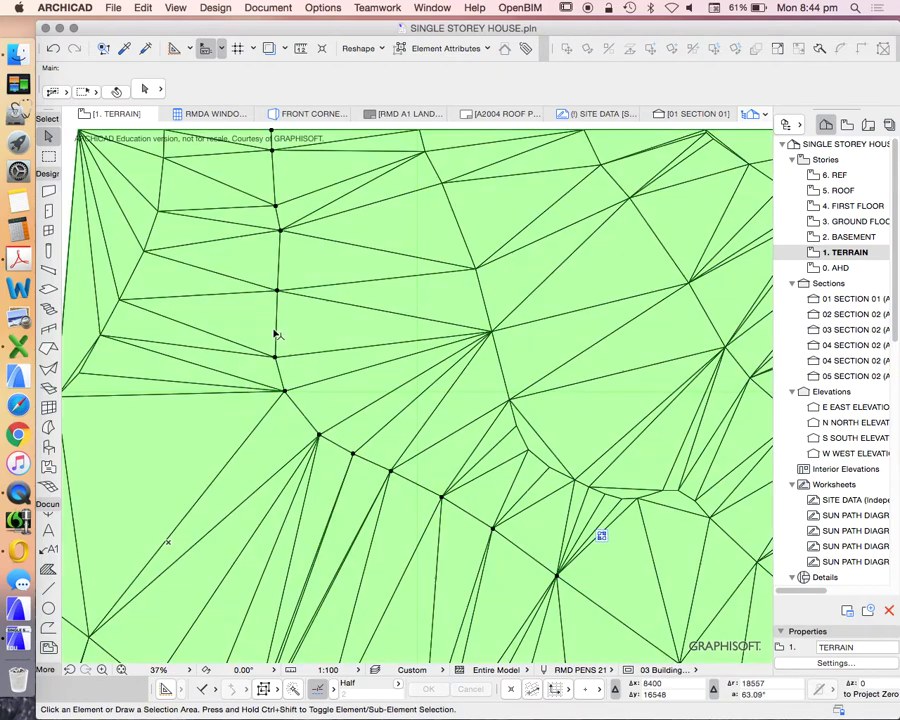
# - View 0. AHD and drag a selection area there, then return to 3. GROUND FLOOR
pyautogui.doubleClick(822, 268)
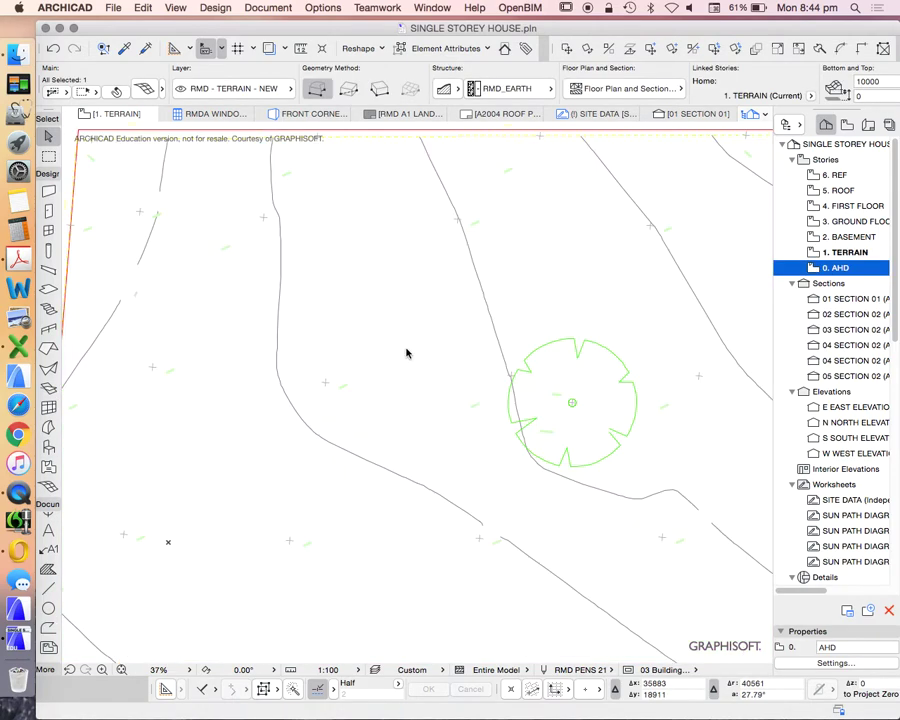
pyautogui.click(283, 313)
pyautogui.click(280, 312)
pyautogui.click(274, 316)
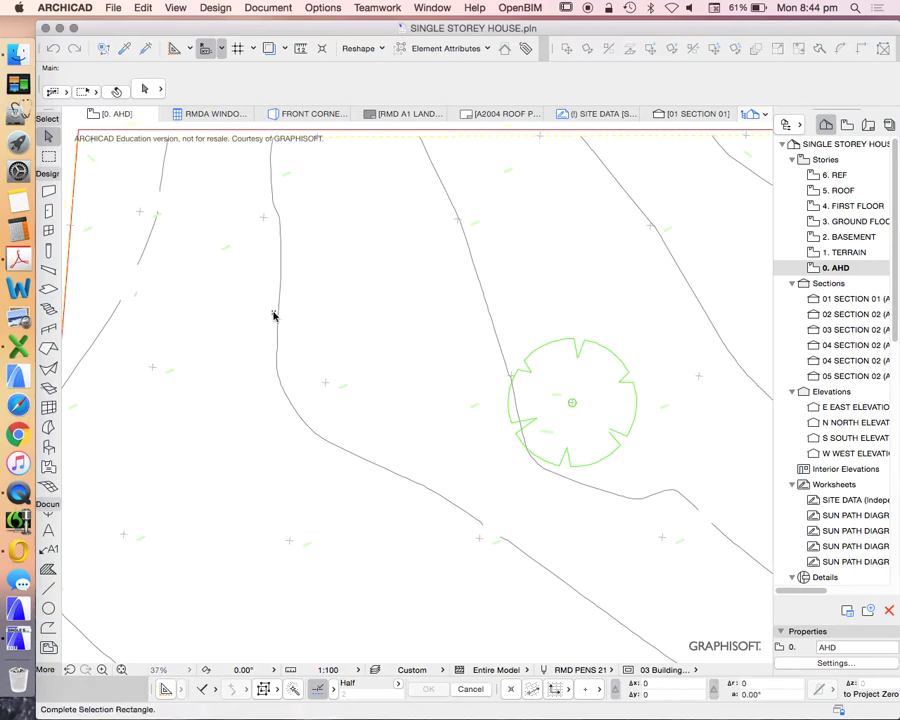
pyautogui.click(168, 542)
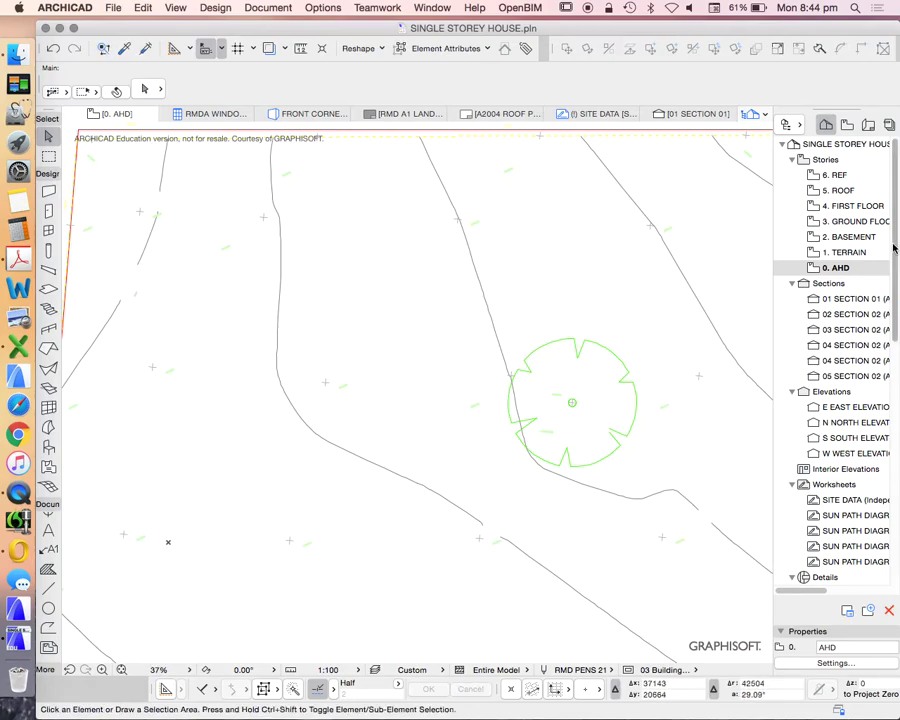
pyautogui.doubleClick(842, 222)
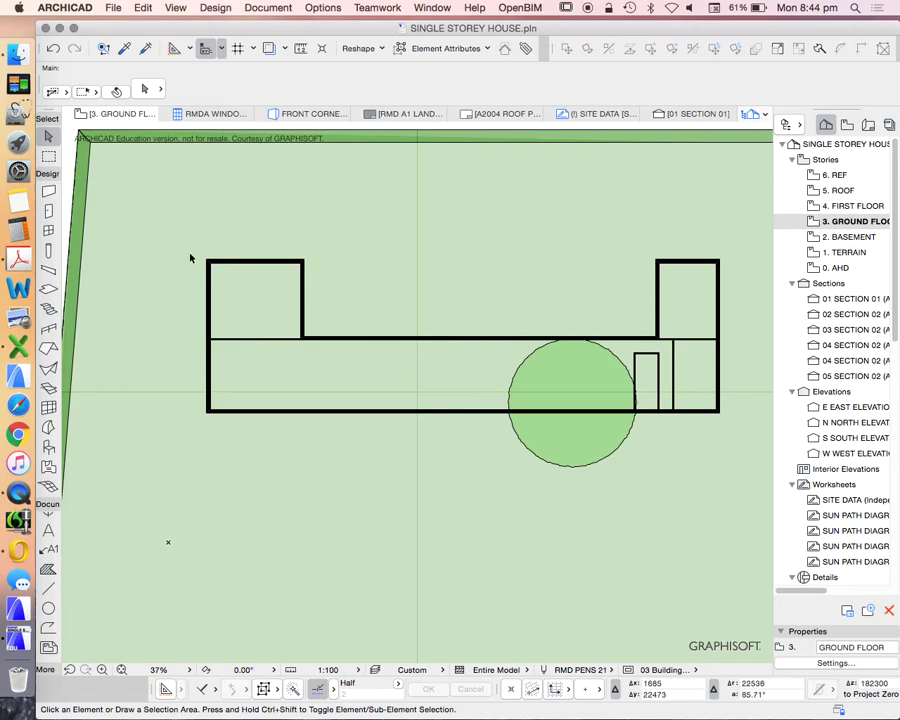
pyautogui.scroll(2, 262, 354)
pyautogui.scroll(-2, 262, 354)
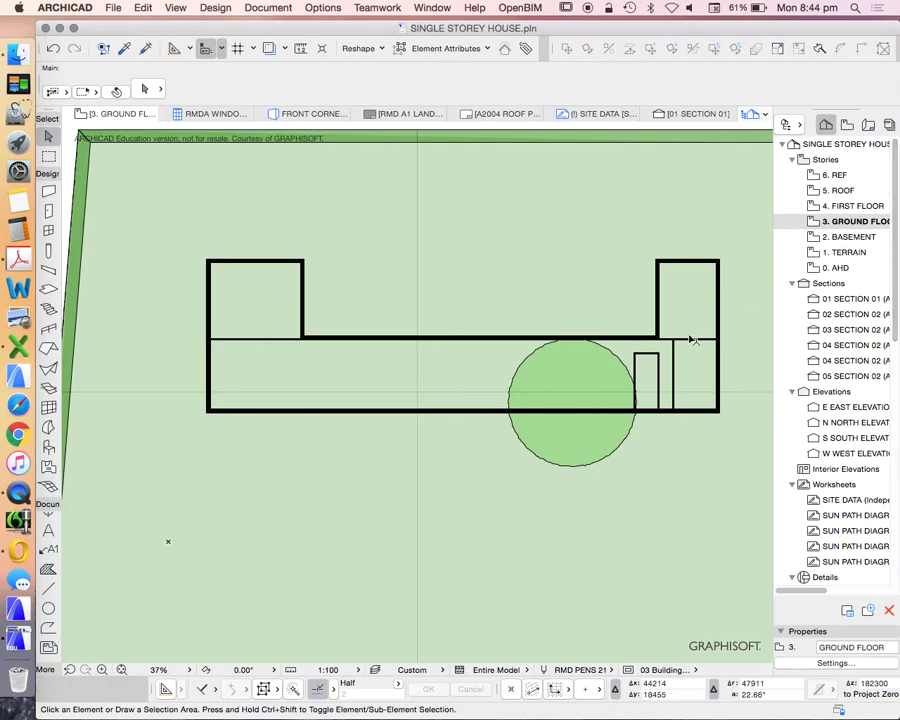
pyautogui.scroll(-2, 598, 376)
pyautogui.scroll(3, 640, 370)
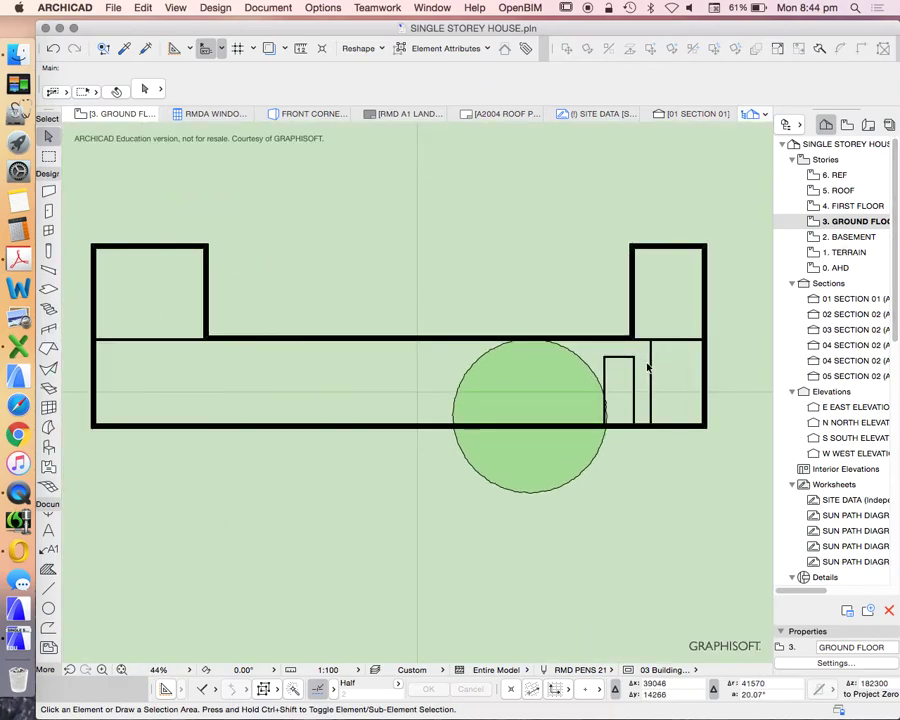
pyautogui.scroll(-2, 648, 368)
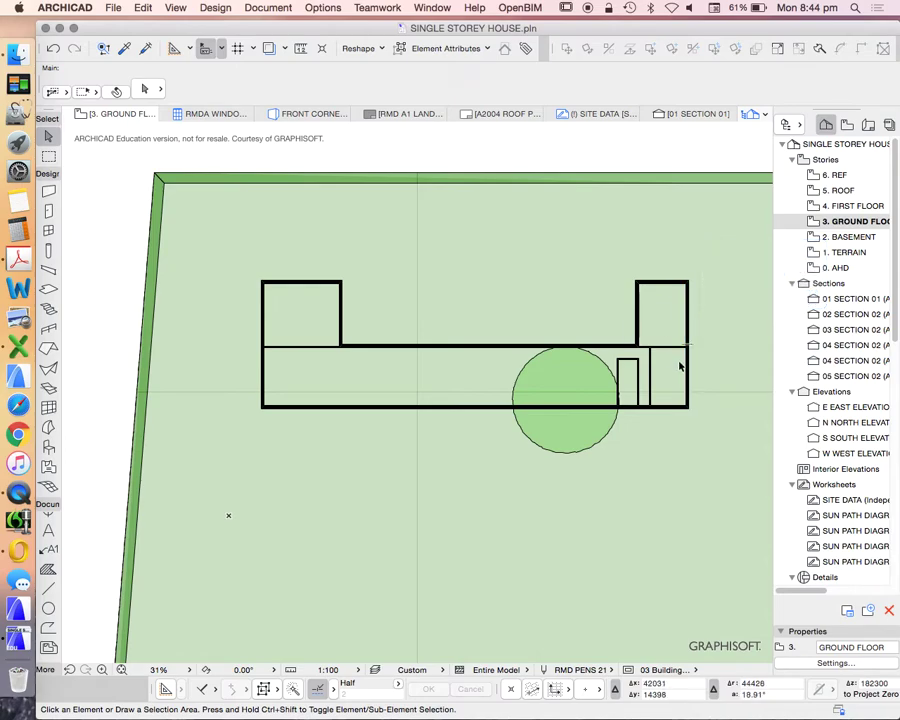
pyautogui.scroll(3, 694, 365)
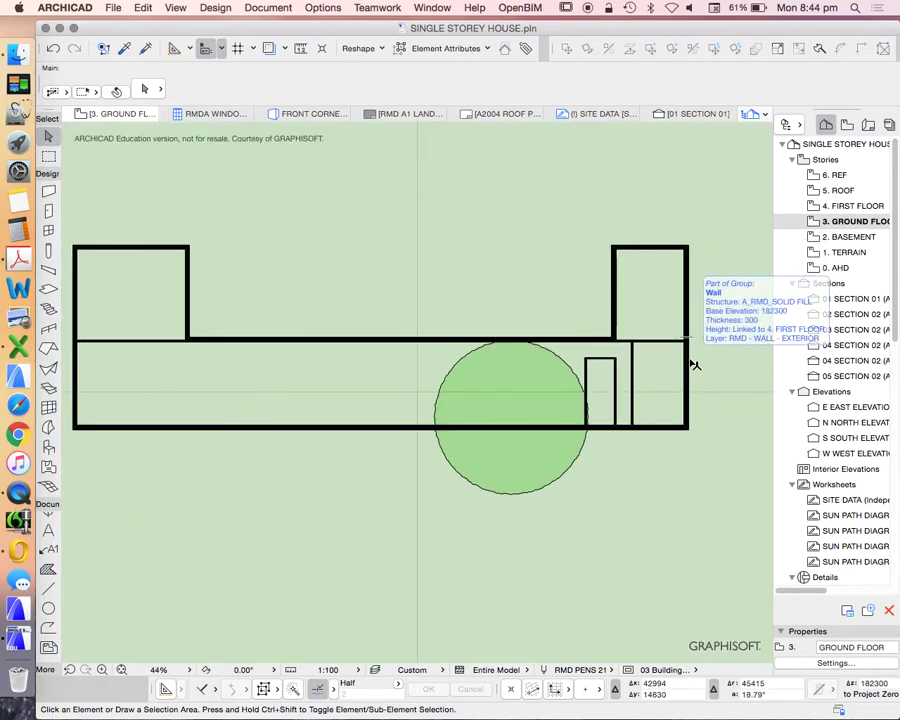
pyautogui.scroll(-3, 694, 365)
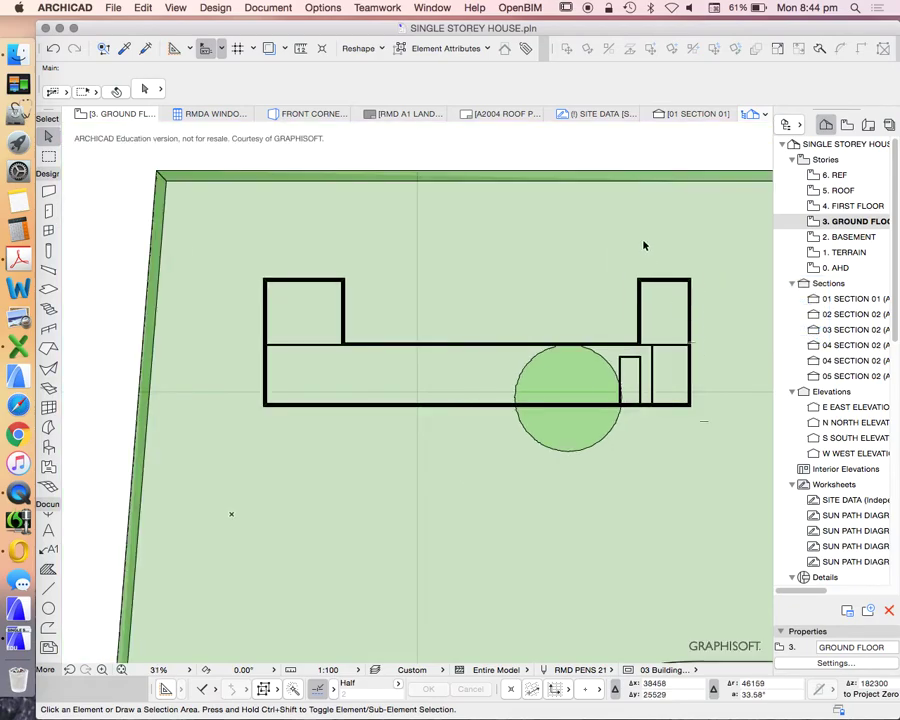
pyautogui.scroll(3, 695, 295)
pyautogui.scroll(-2, 710, 312)
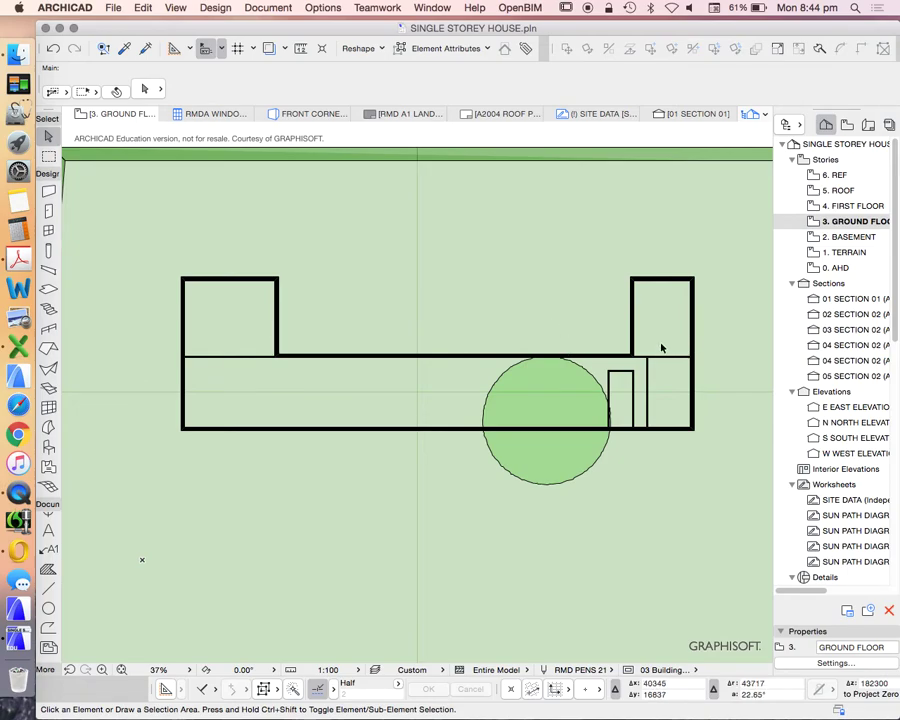
pyautogui.scroll(5, 257, 356)
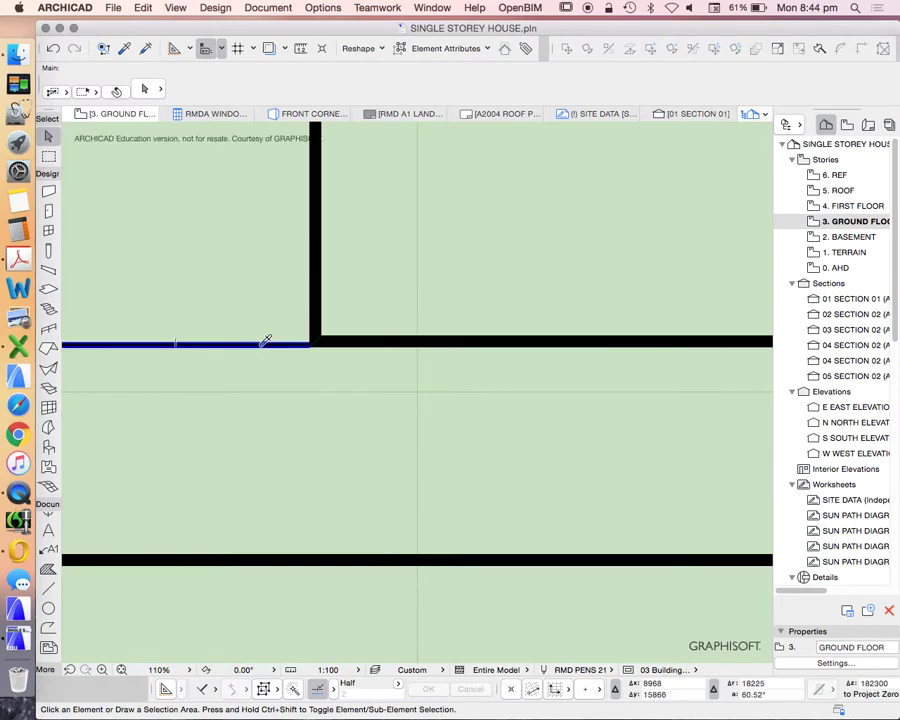
pyautogui.keyDown('alt'); pyautogui.click(265, 341); pyautogui.keyUp('alt')
# - Draw a vertical wall from the left room's inner corner down to the outer wall
pyautogui.scroll(3, 305, 350)
pyautogui.click(306, 343)
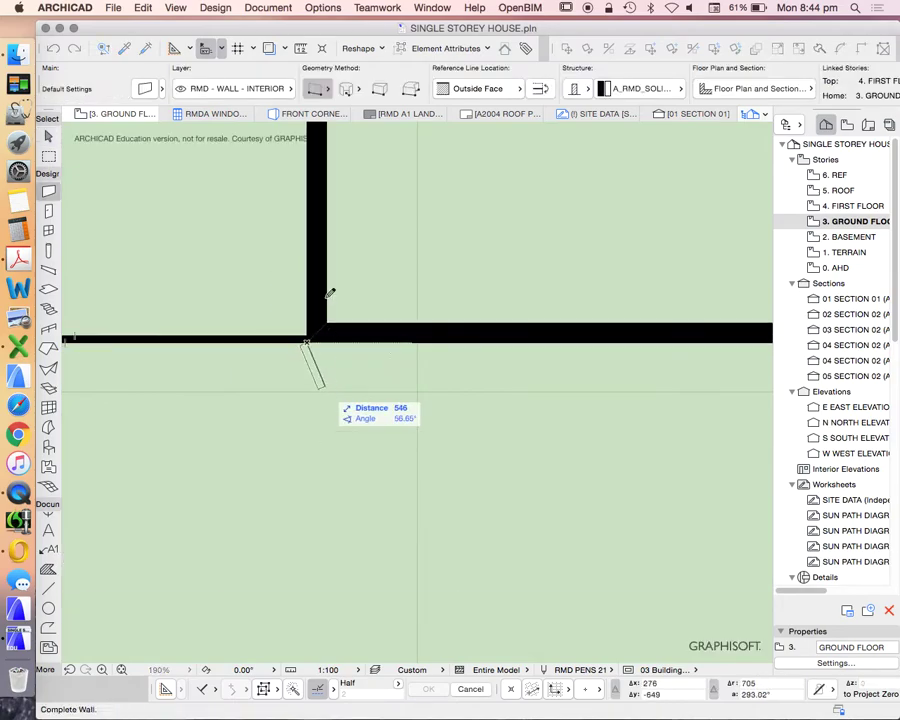
pyautogui.scroll(-2, 330, 293)
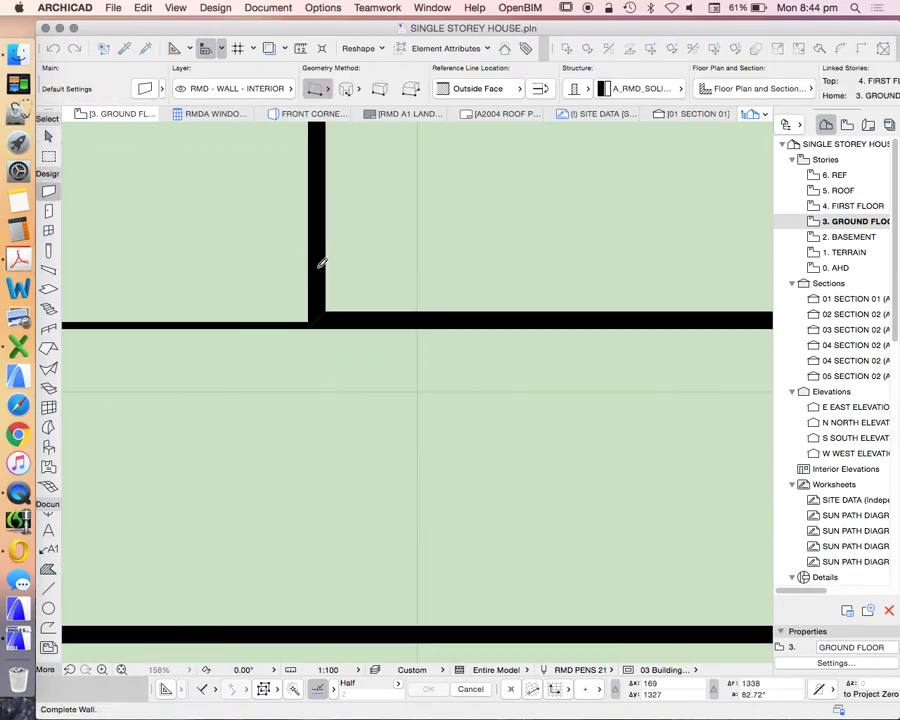
pyautogui.click(313, 620)
pyautogui.press('Escape')
# - Move the new partition wall 680 mm to the left
pyautogui.scroll(4, 306, 338)
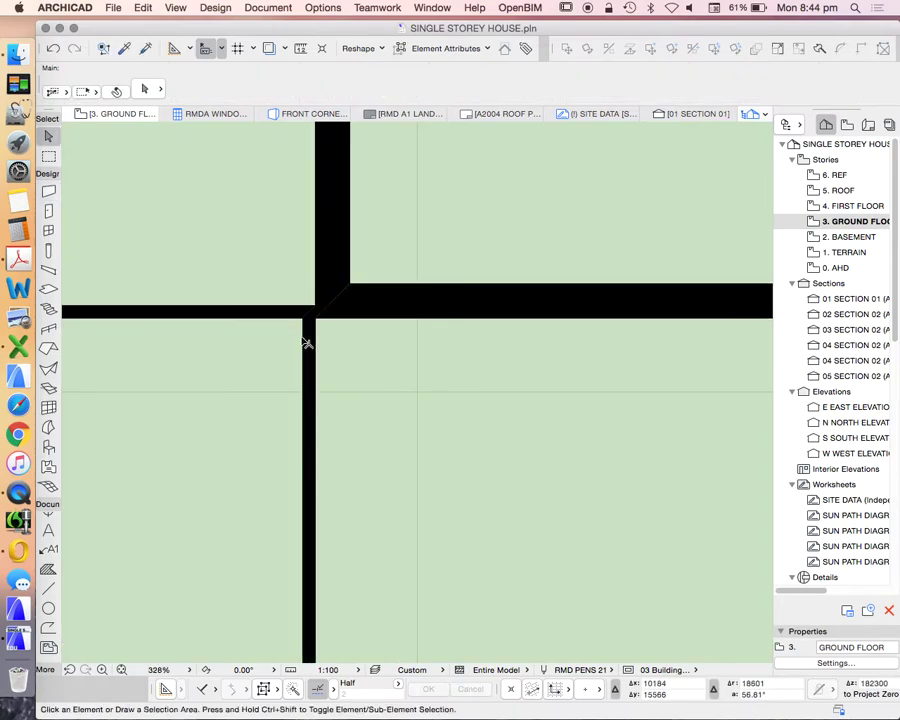
pyautogui.click(311, 331)
pyautogui.click(316, 340)
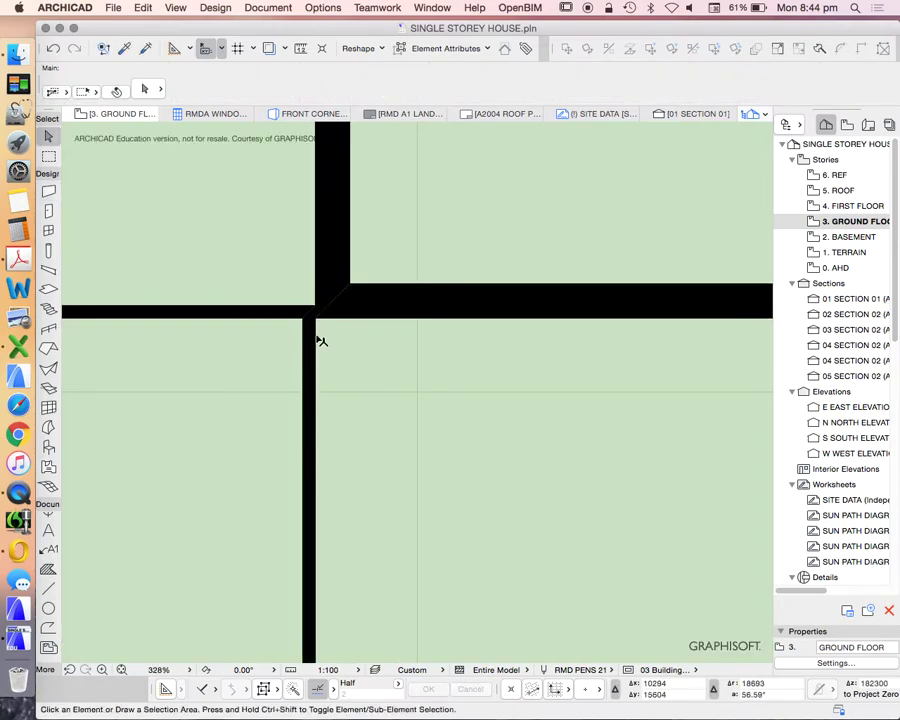
pyautogui.click(315, 336)
pyautogui.write('680')
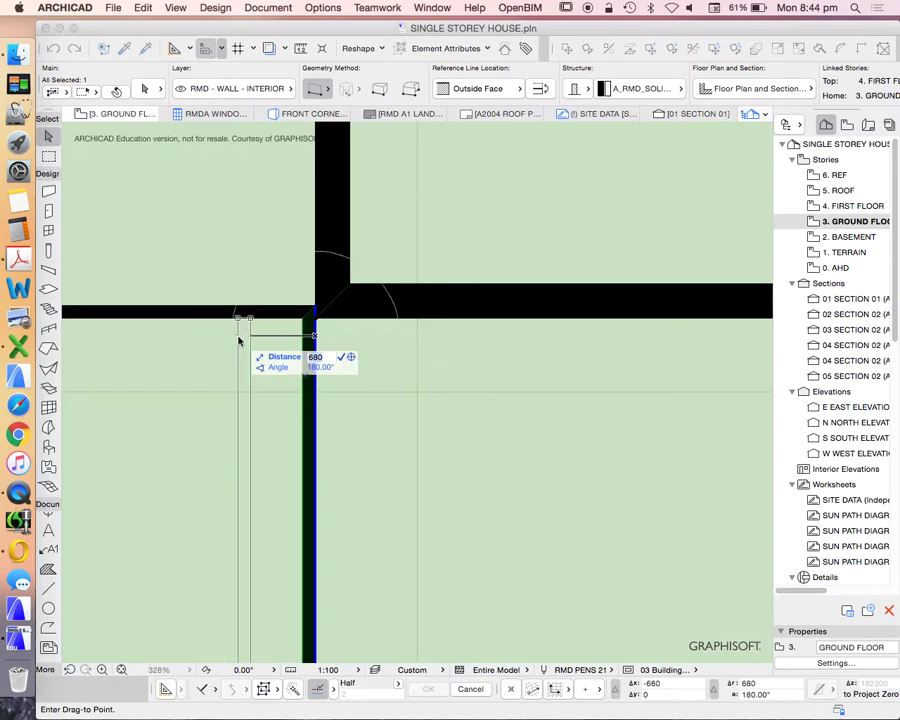
pyautogui.press('Return')
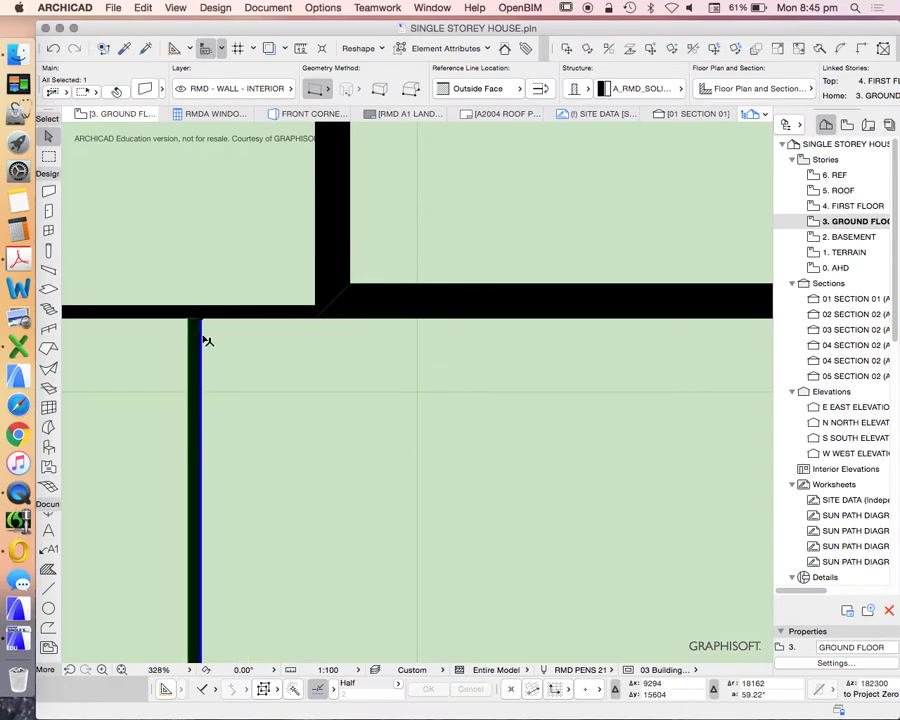
pyautogui.scroll(-5, 203, 340)
# - Review the three-room left wing, then pick the Door tool set to a 4000 × 2100 rectangular opening
pyautogui.scroll(-2, 201, 370)
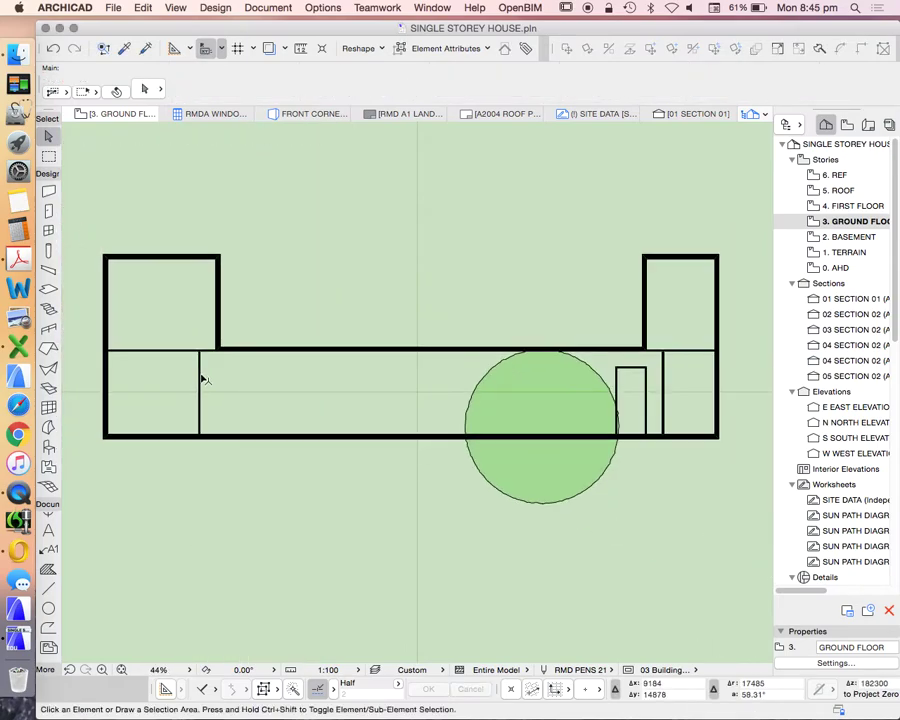
pyautogui.scroll(1, 210, 383)
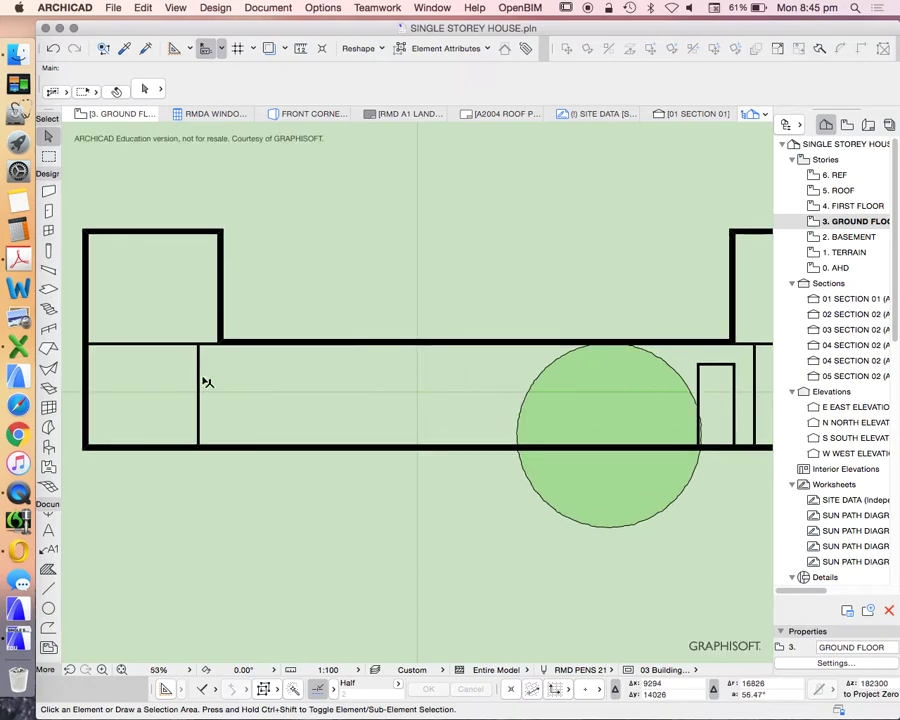
pyautogui.scroll(1, 221, 351)
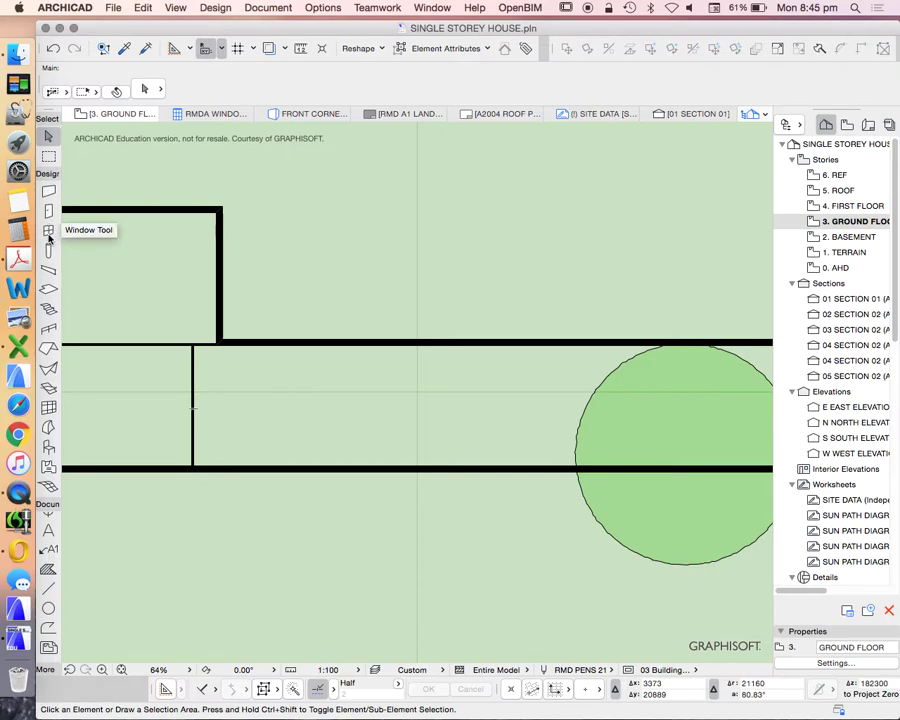
pyautogui.scroll(-4, 282, 349)
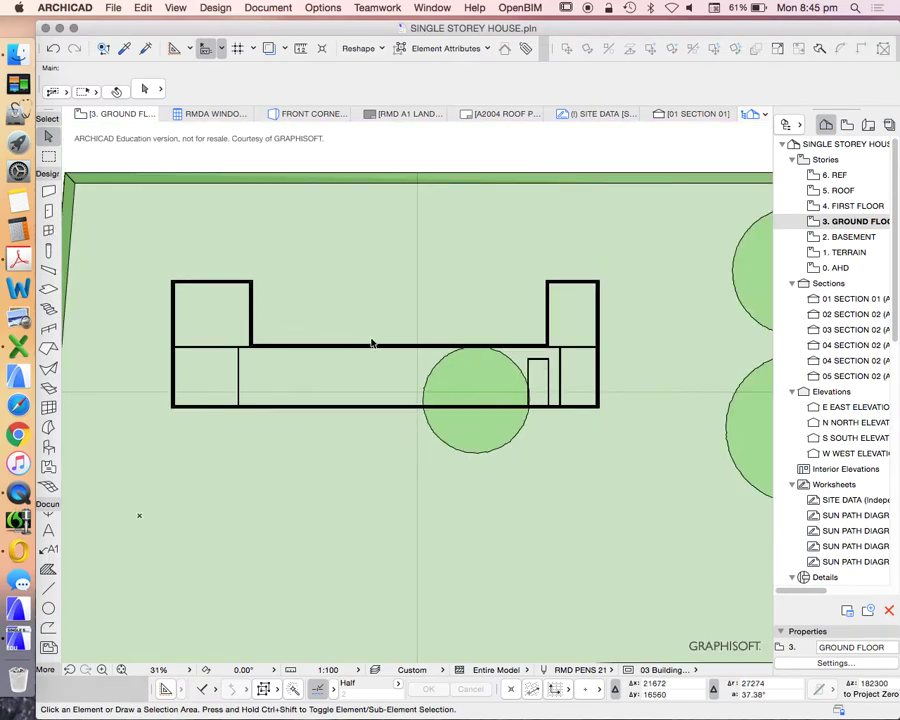
pyautogui.scroll(6, 557, 362)
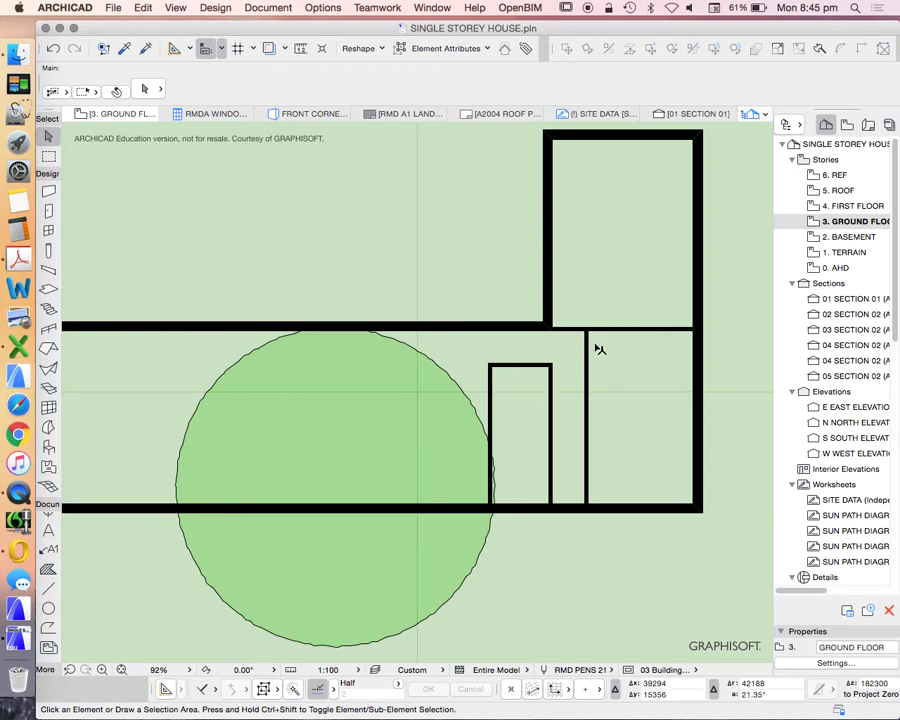
pyautogui.scroll(-5, 600, 349)
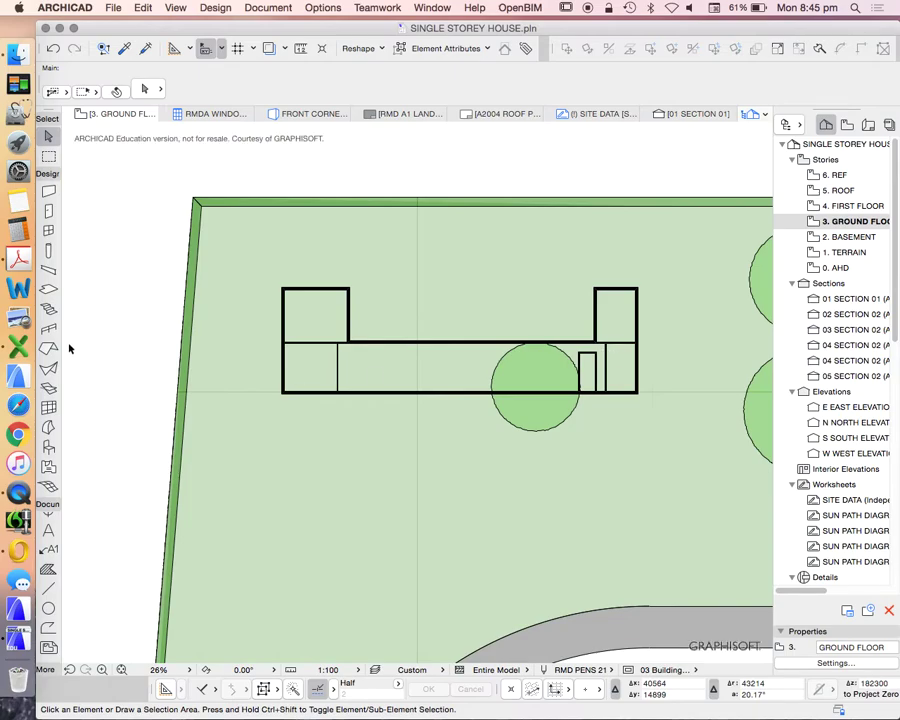
pyautogui.scroll(5, 340, 346)
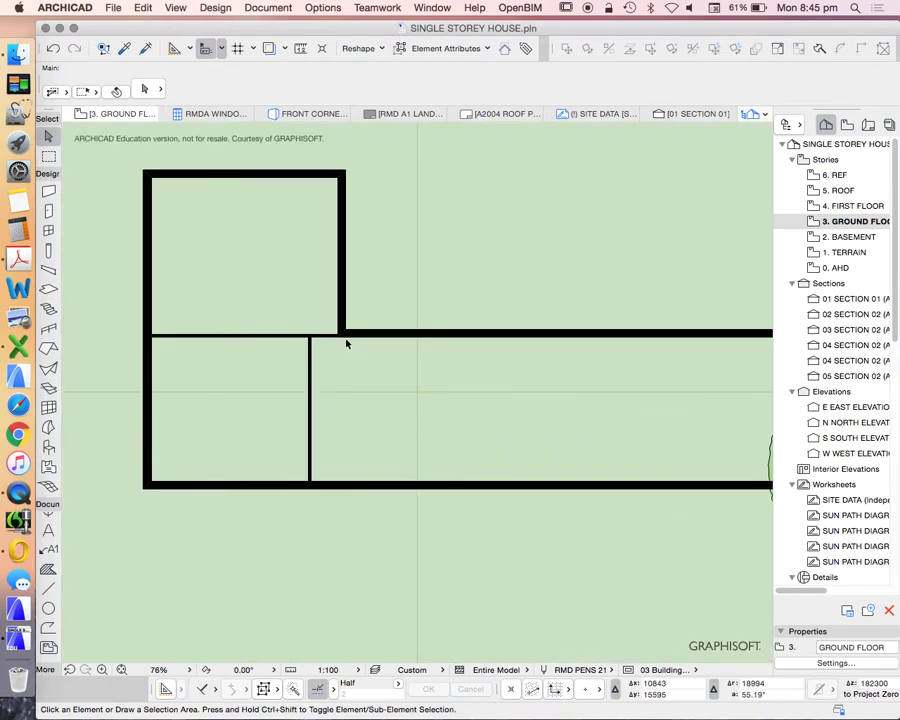
pyautogui.click(48, 213)
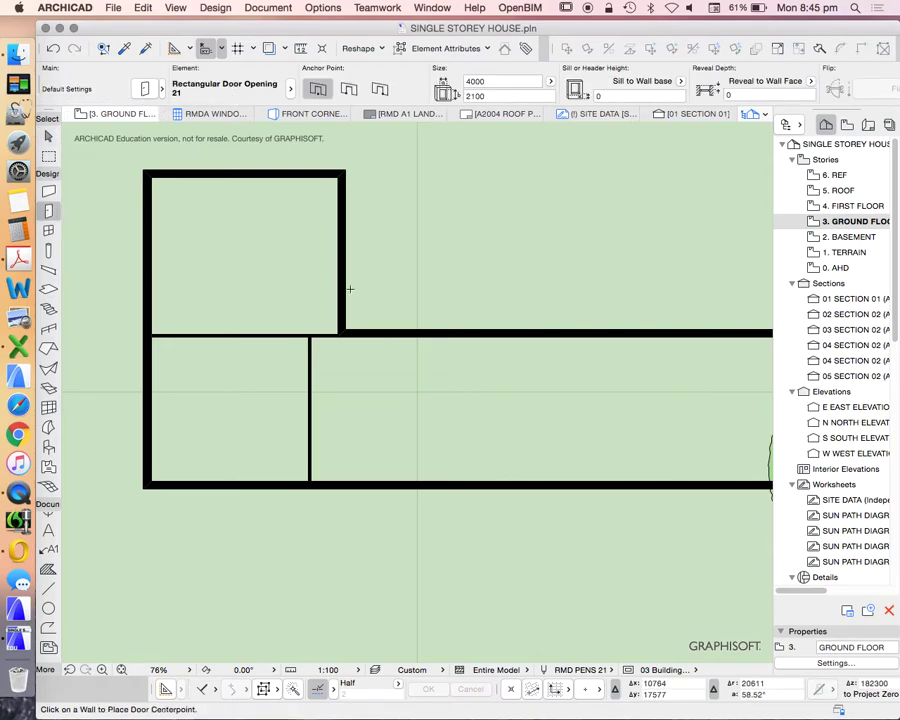
# - Place the 4000 mm wide rectangular door opening on the inner wall between the left rooms
pyautogui.click(248, 334)
pyautogui.click(248, 286)
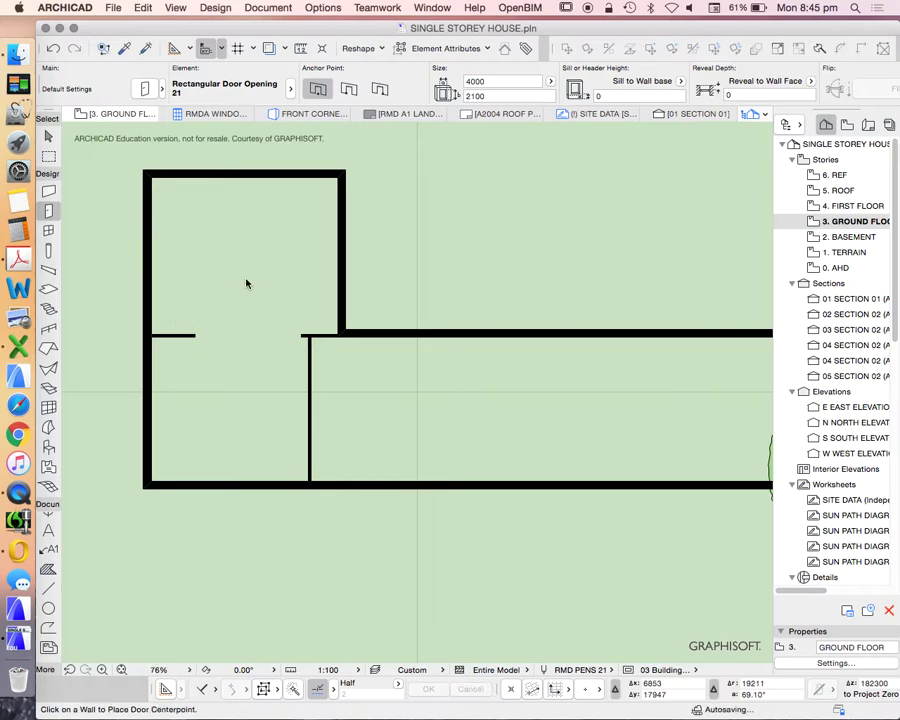
pyautogui.scroll(2, 261, 332)
pyautogui.scroll(3, 236, 336)
pyautogui.scroll(-1, 350, 324)
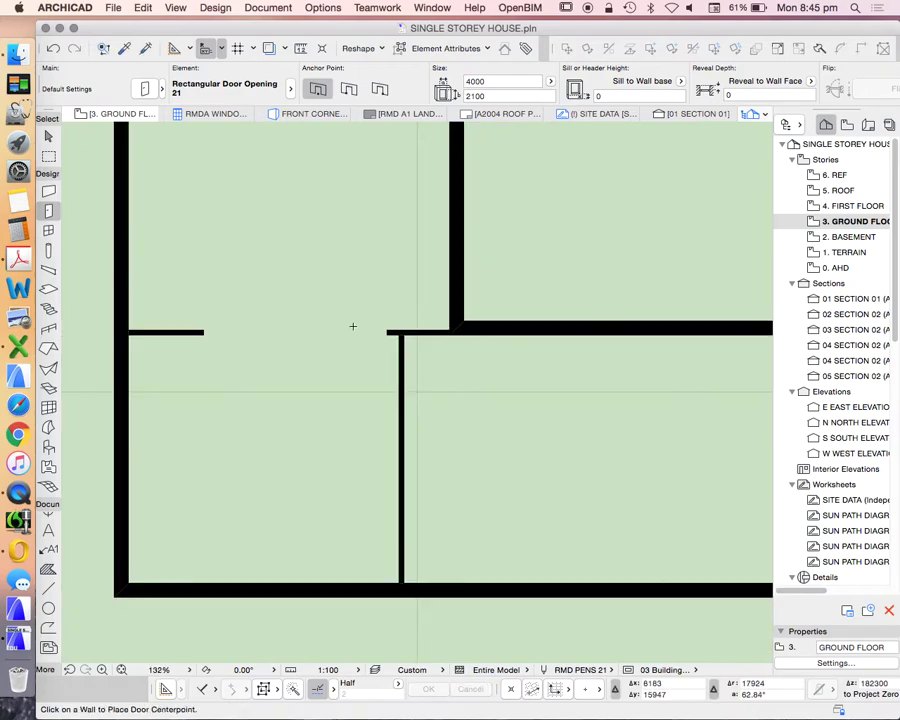
# - Select the new opening and check its Door Selection Settings
pyautogui.click(48, 136)
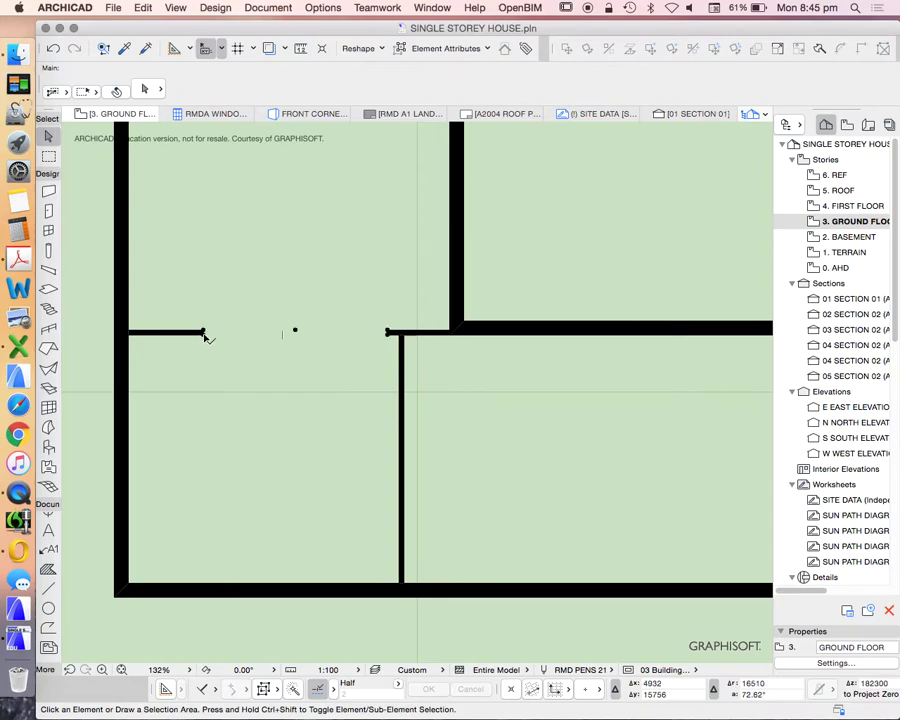
pyautogui.click(205, 338)
pyautogui.click(147, 89)
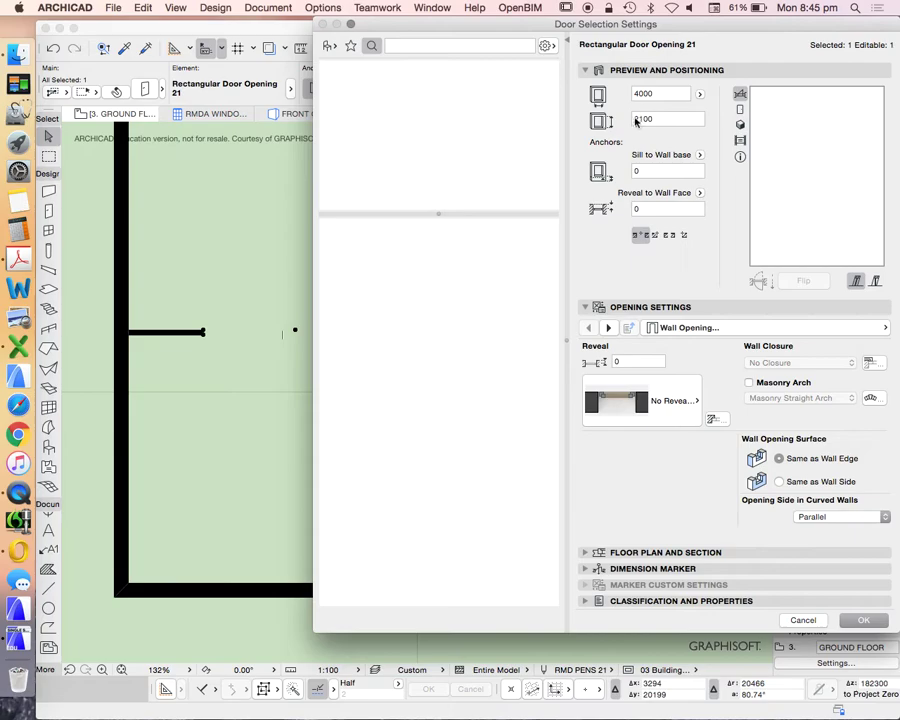
pyautogui.click(860, 620)
pyautogui.scroll(-6, 296, 500)
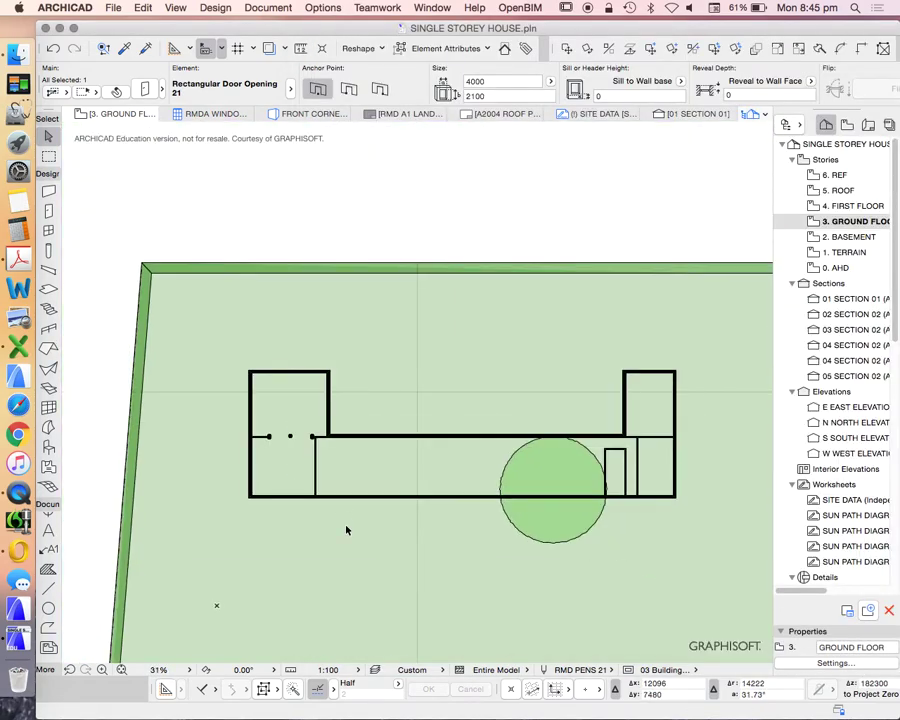
# - Select the inner wall that holds the rectangular opening
pyautogui.click(272, 436)
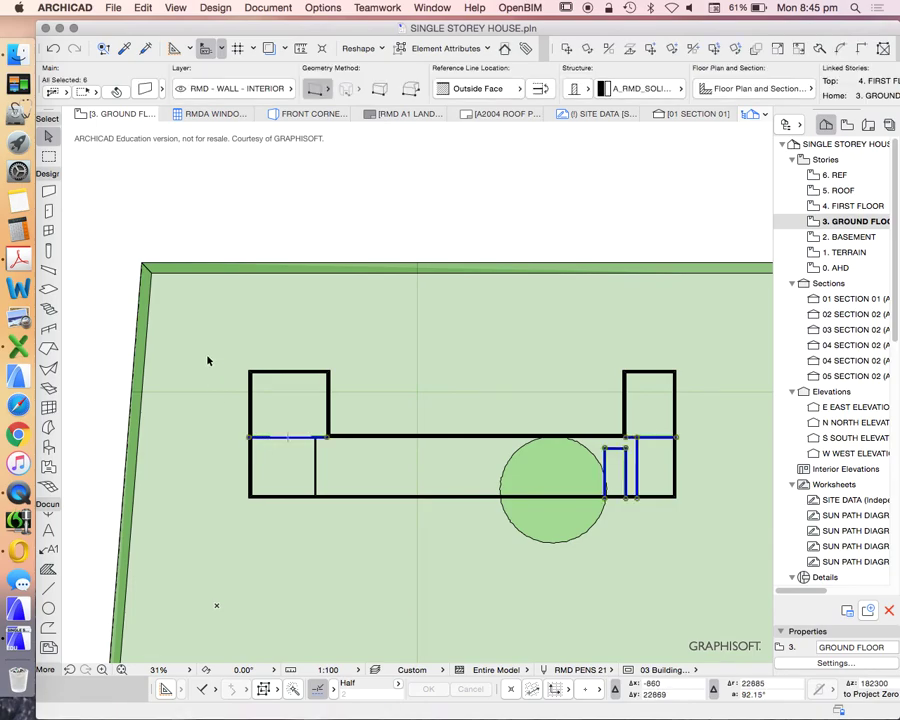
pyautogui.click(402, 48)
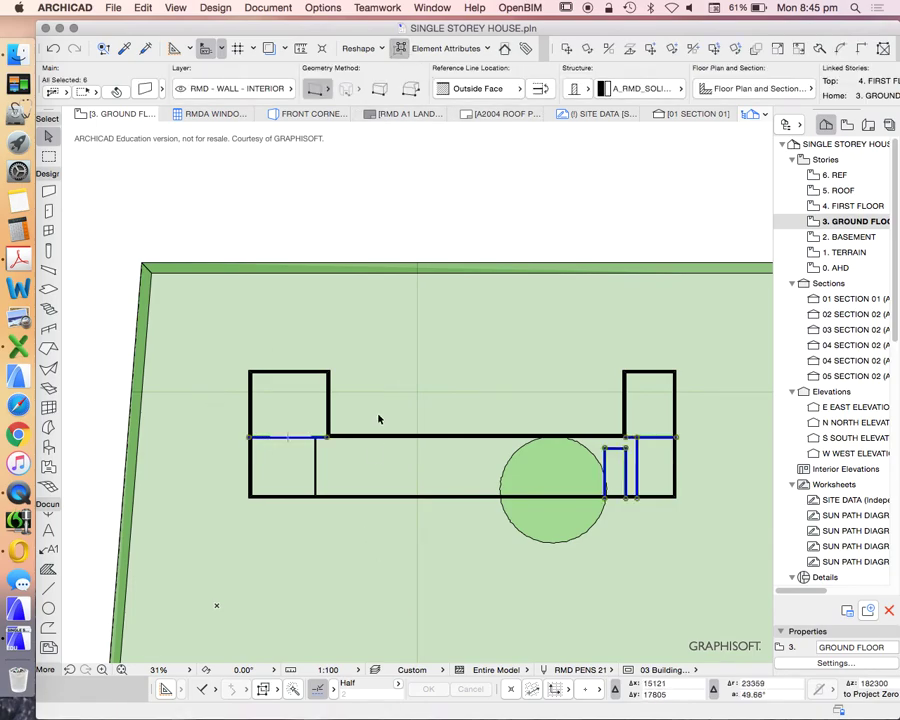
pyautogui.click(299, 424)
pyautogui.click(267, 440)
pyautogui.rightClick(229, 352)
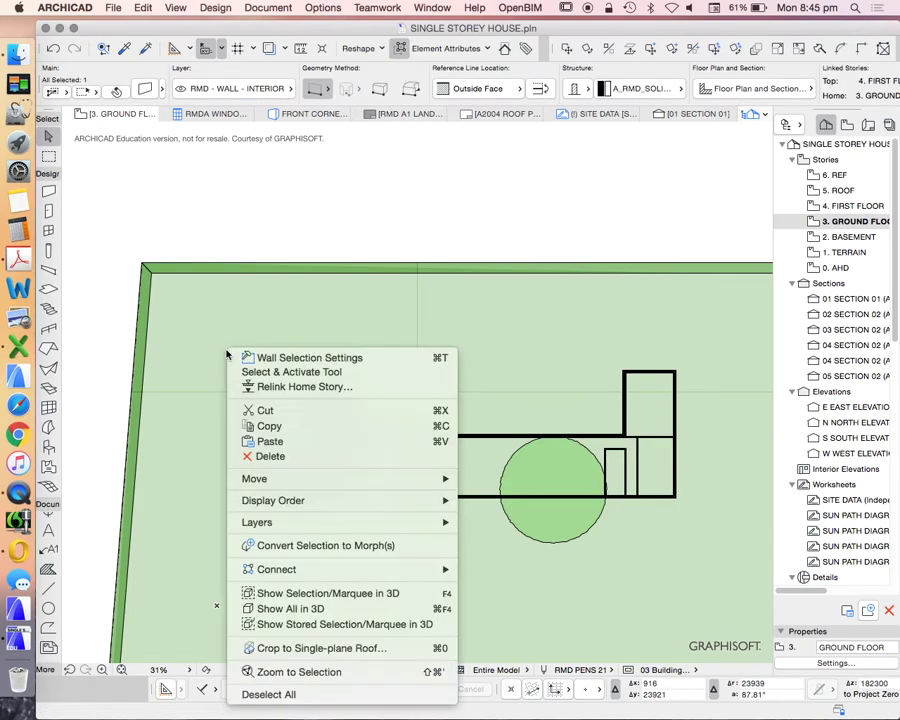
pyautogui.click(318, 594)
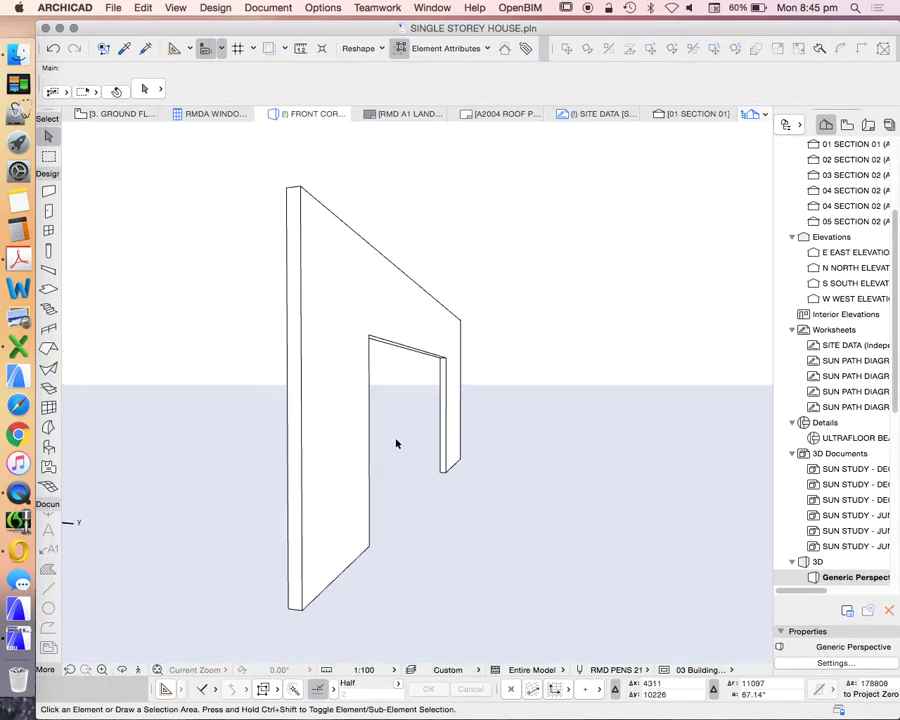
pyautogui.click(123, 670)
pyautogui.moveTo(333, 500); pyautogui.dragTo(207, 508)
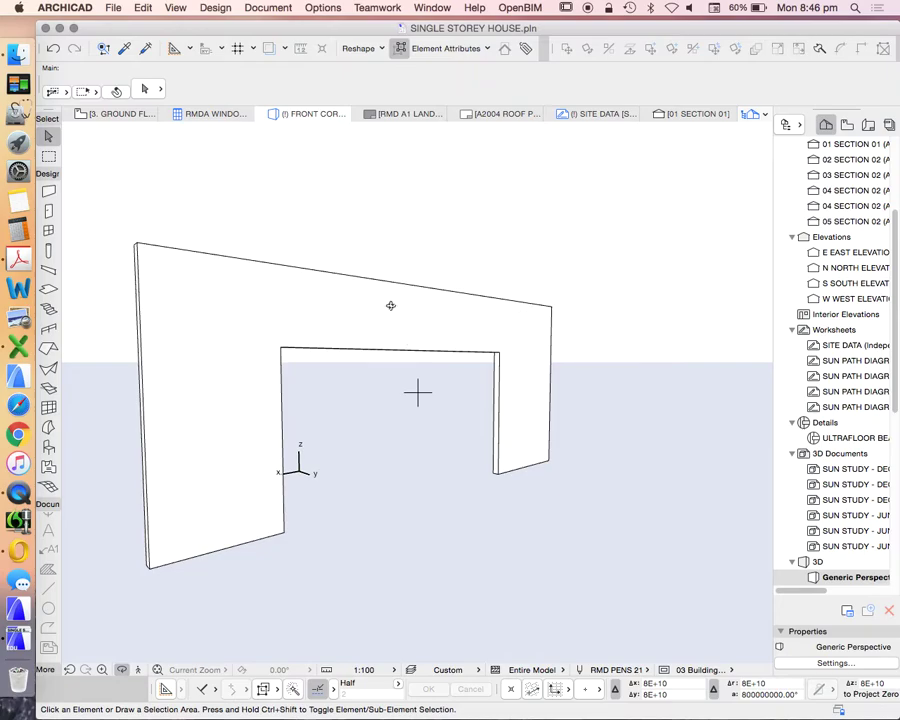
pyautogui.scroll(5, 847, 288)
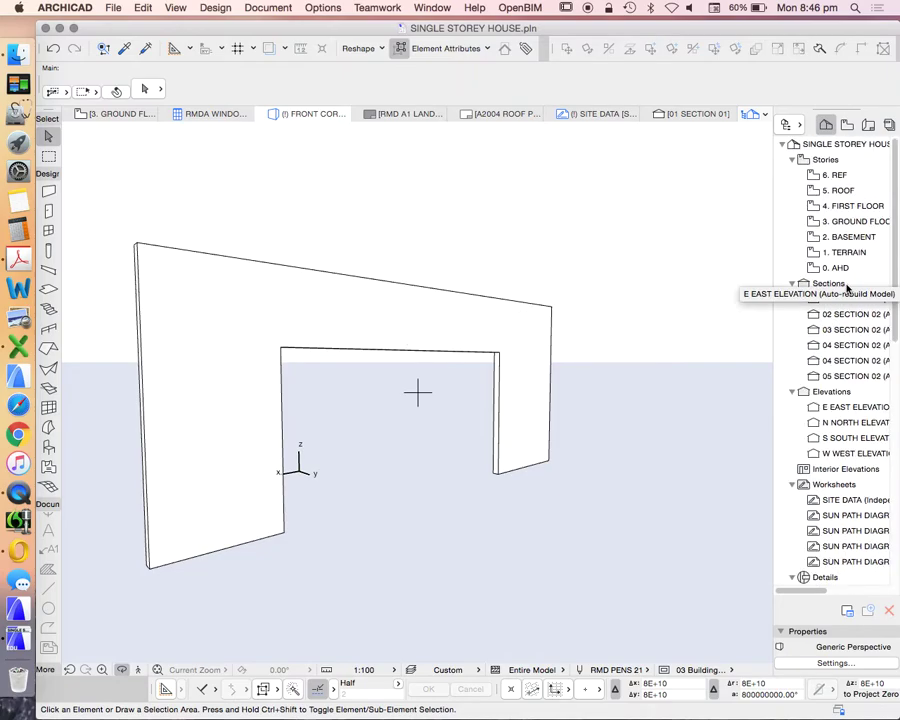
# - Return to the ground floor plan and select the rectangular door opening
pyautogui.doubleClick(858, 222)
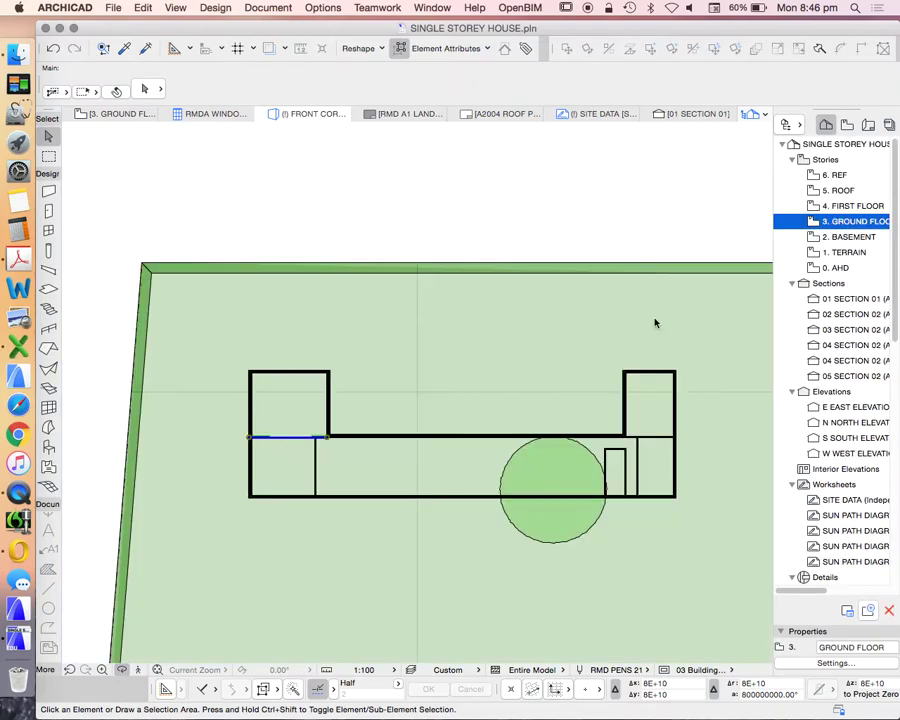
pyautogui.scroll(3, 276, 455)
pyautogui.press('Delete')
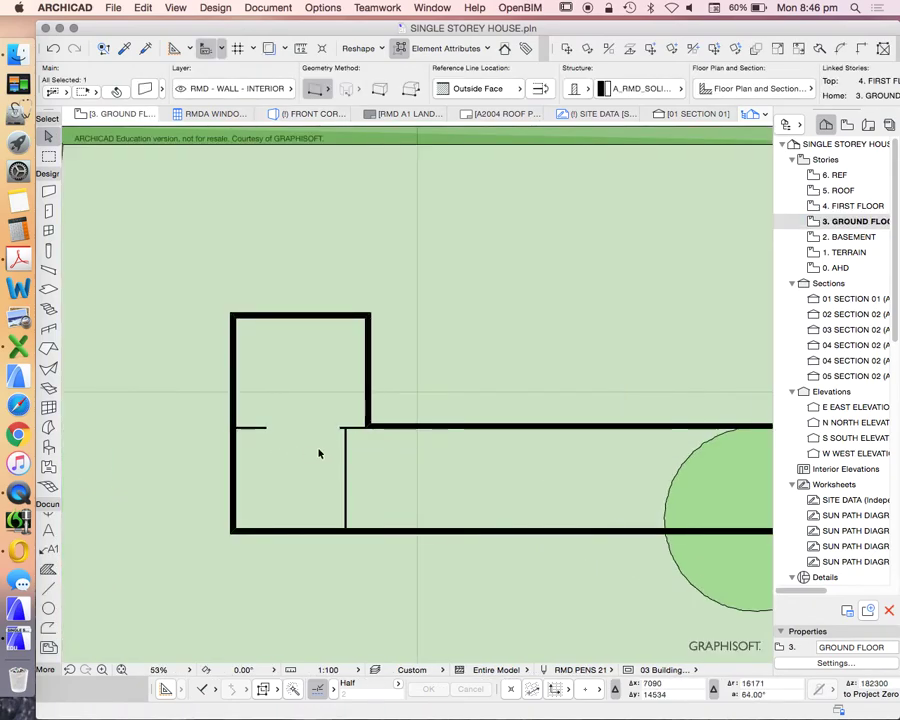
pyautogui.click(255, 424)
# - Delete the rectangular opening so the inner wall is solid again
pyautogui.scroll(1, 275, 440)
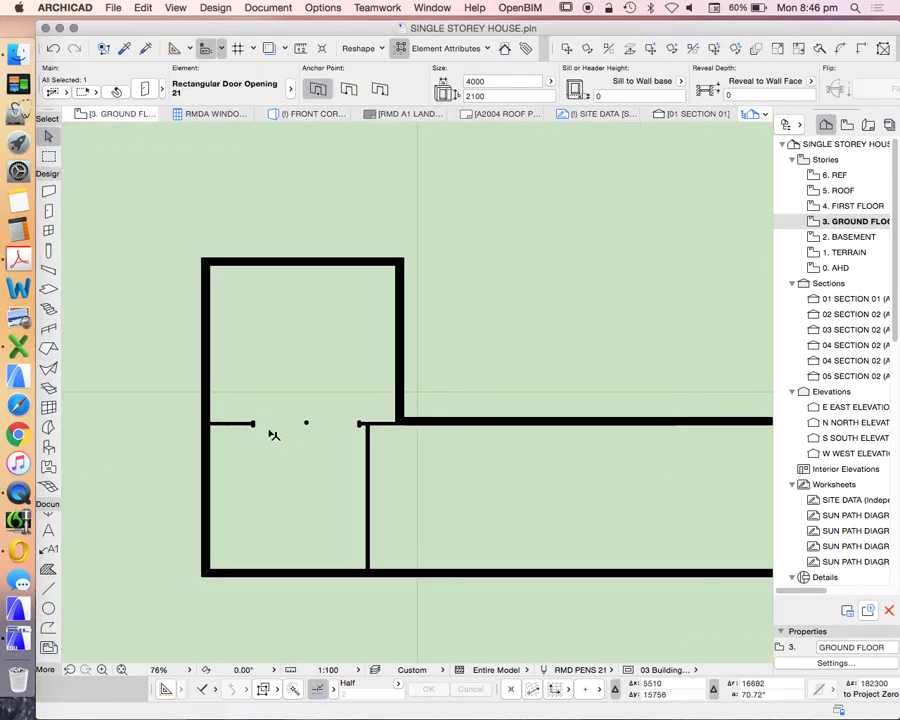
pyautogui.scroll(4, 365, 450)
pyautogui.scroll(-2, 402, 376)
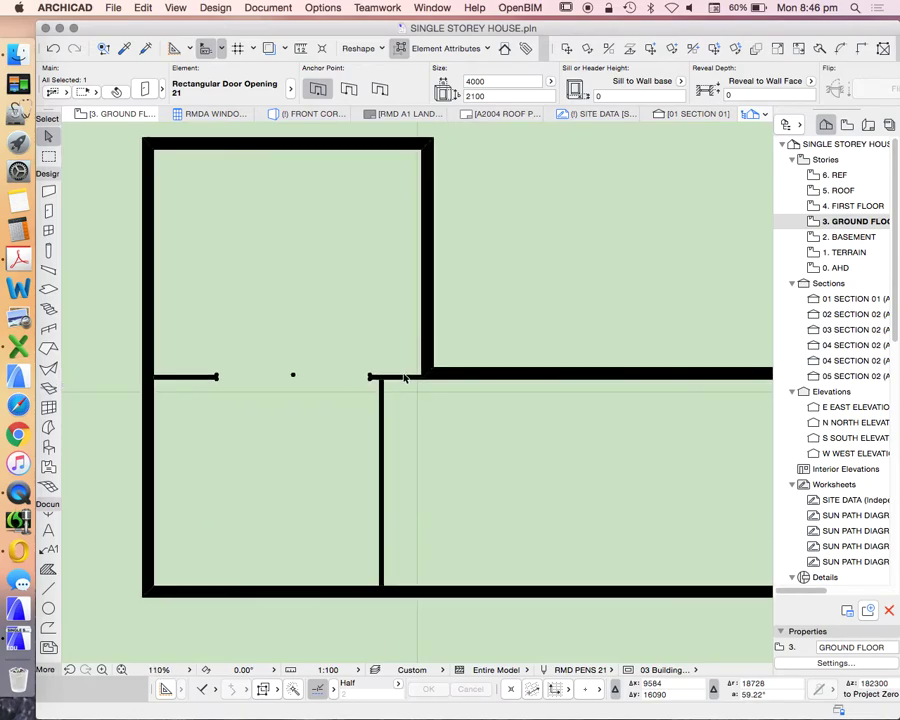
pyautogui.scroll(1, 406, 382)
pyautogui.scroll(-3, 406, 386)
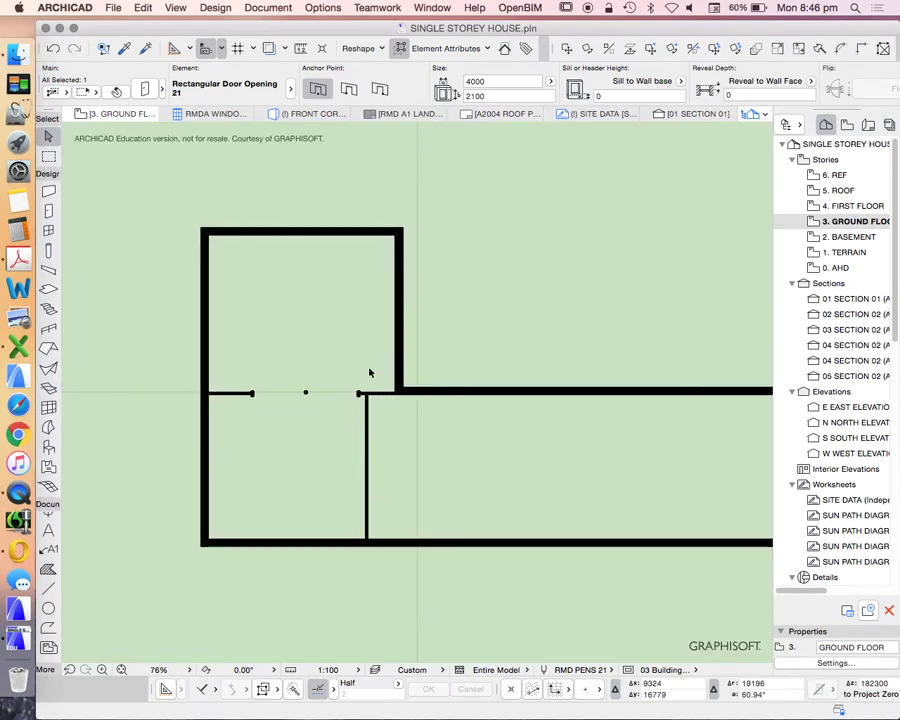
pyautogui.scroll(3, 370, 385)
pyautogui.scroll(2, 370, 385)
pyautogui.scroll(-3, 320, 375)
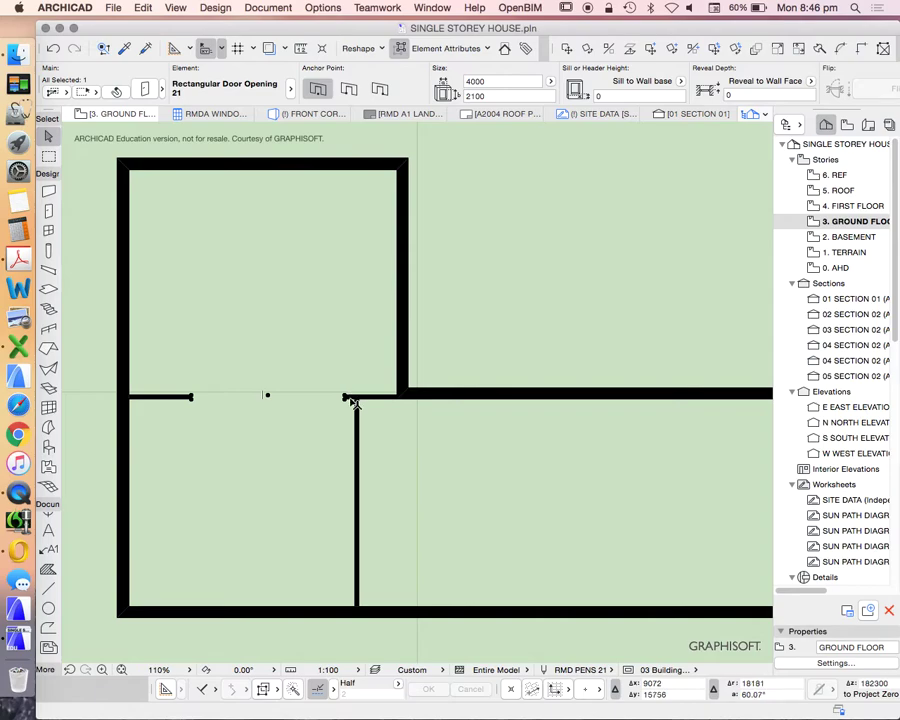
pyautogui.press('Delete')
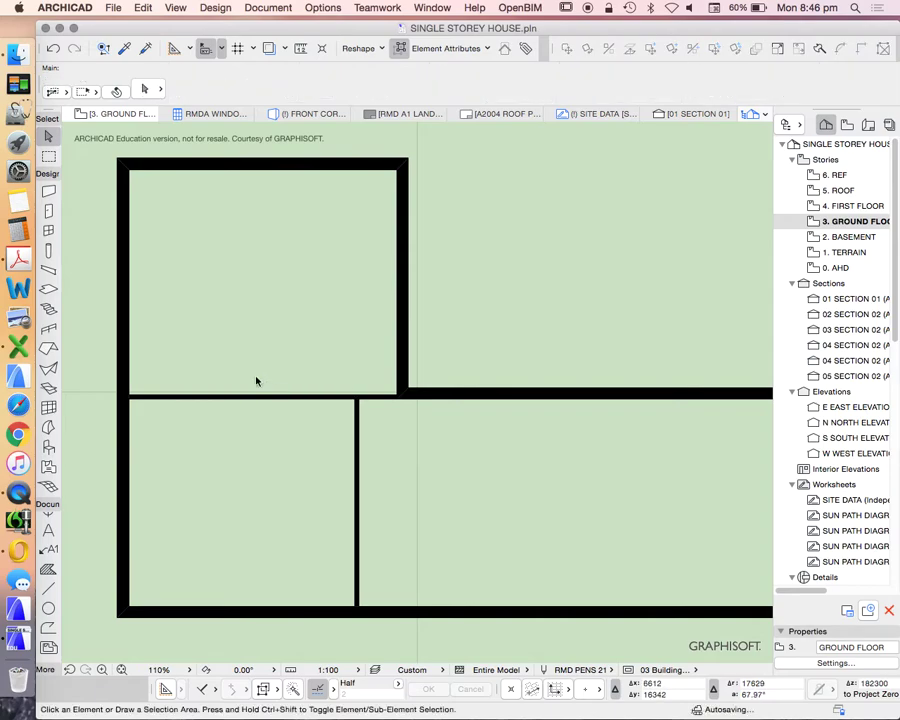
pyautogui.click(48, 210)
# - Make Door 21 from Hinged Doors 21, 900 × 2100 mm, the default door
pyautogui.press('super+t')
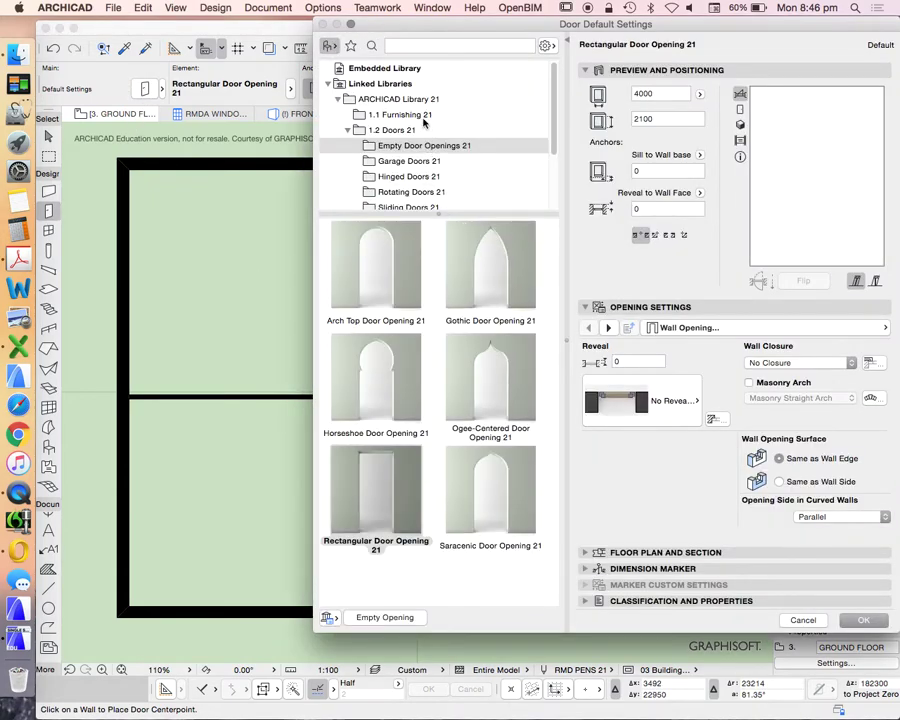
pyautogui.scroll(-4, 459, 162)
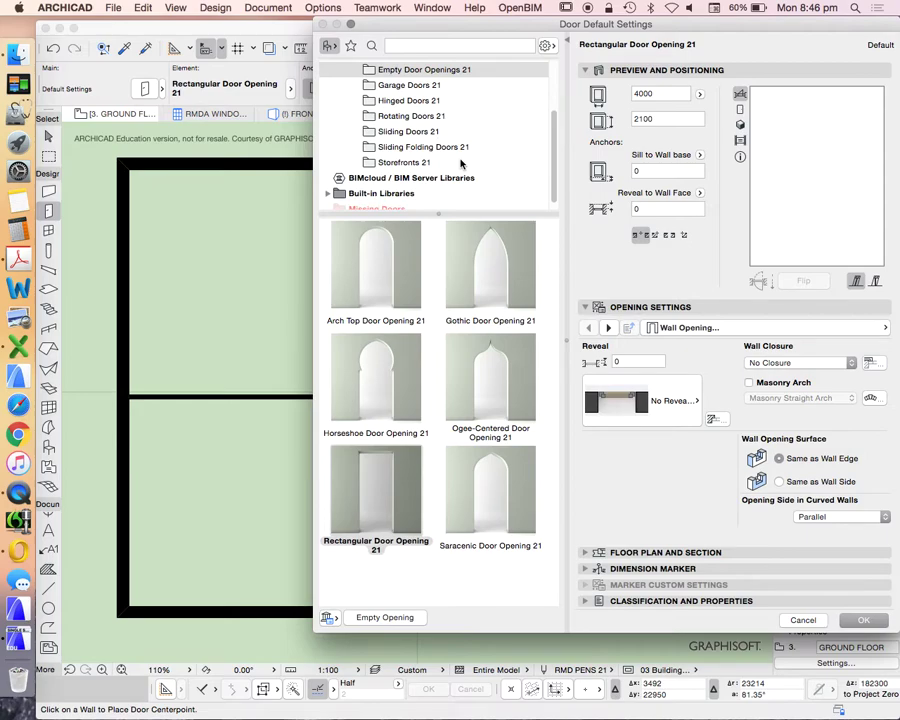
pyautogui.scroll(3, 459, 162)
pyautogui.click(409, 155)
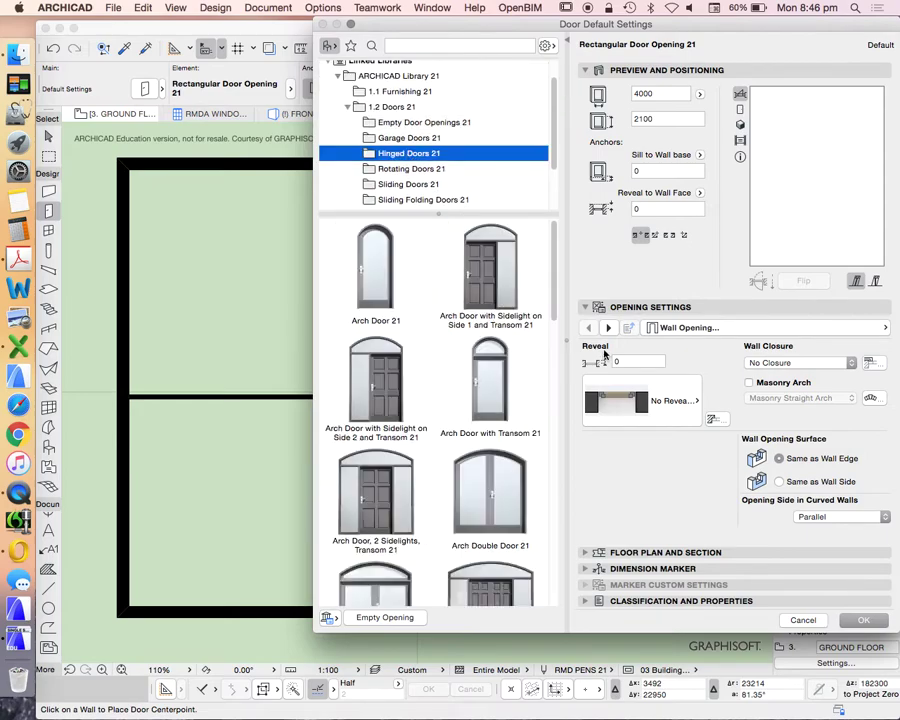
pyautogui.scroll(-5, 450, 411)
pyautogui.click(497, 400)
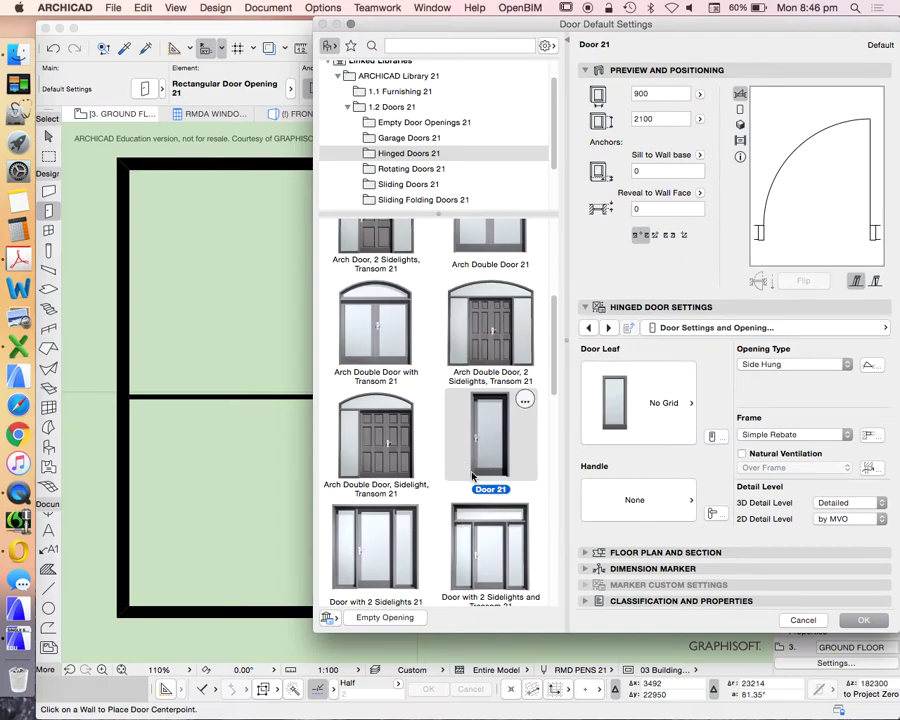
pyautogui.click(866, 622)
pyautogui.scroll(5, 354, 444)
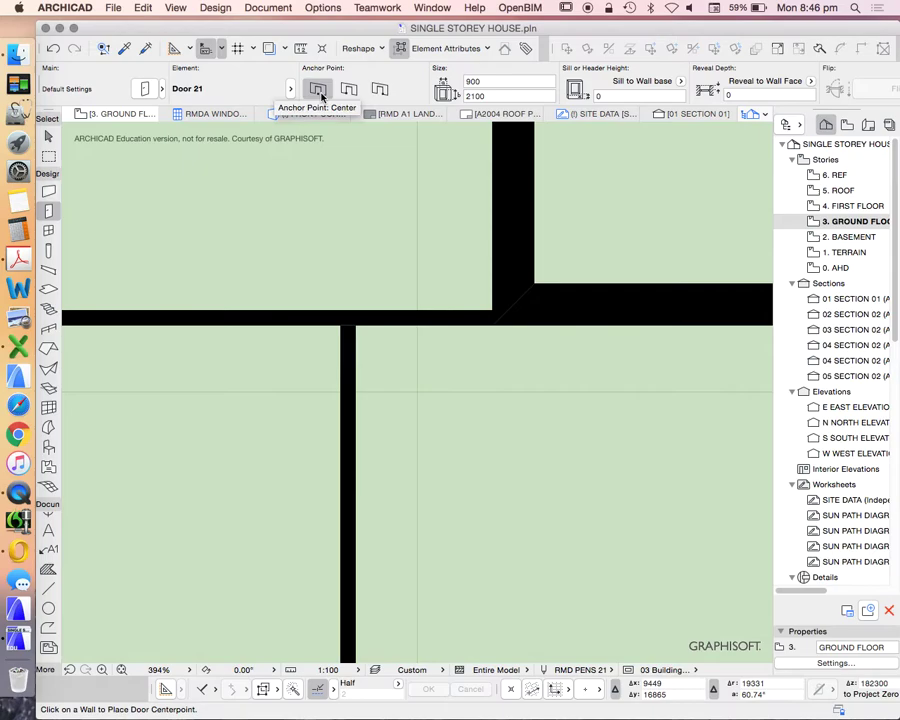
# - Set the door's anchor point to Center in the Info Box
pyautogui.click(348, 91)
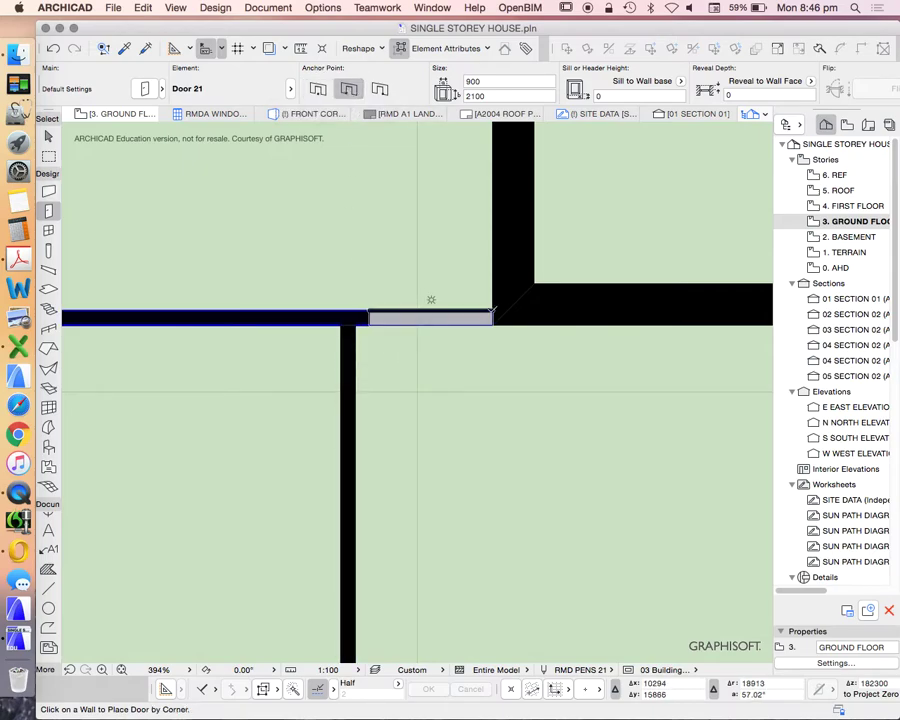
pyautogui.click(378, 91)
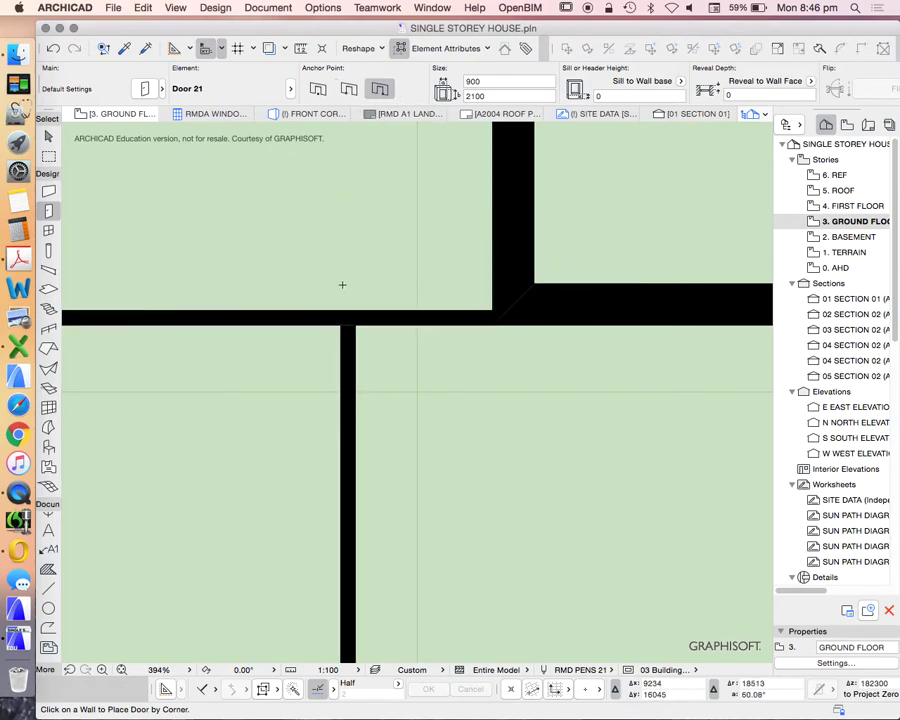
pyautogui.click(318, 91)
pyautogui.scroll(3, 430, 290)
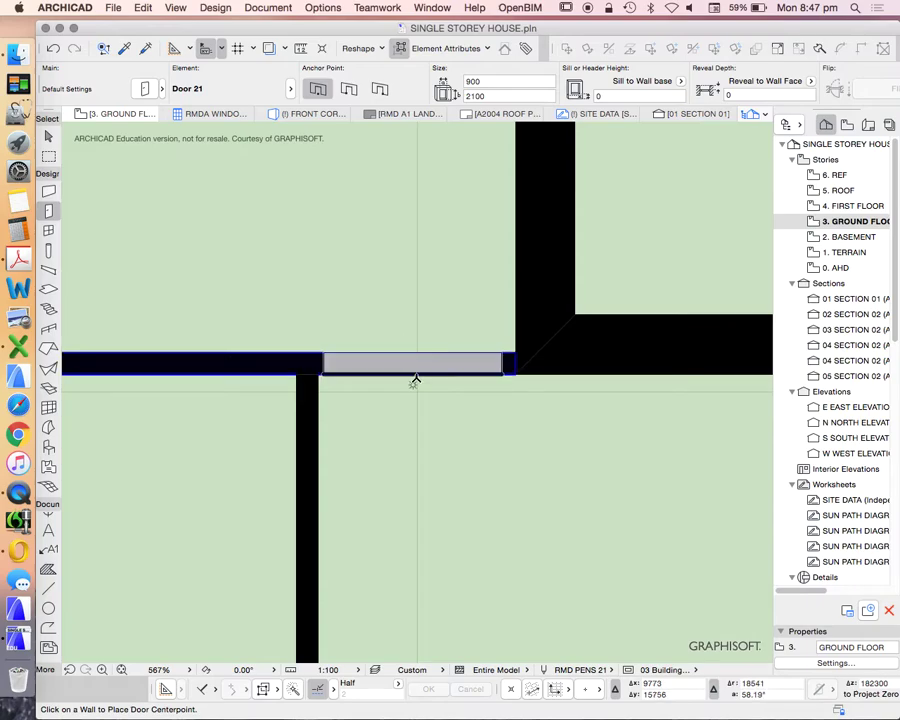
# - Place the door in the inner wall beside the junction, swinging into the upper-left room
pyautogui.click(416, 378)
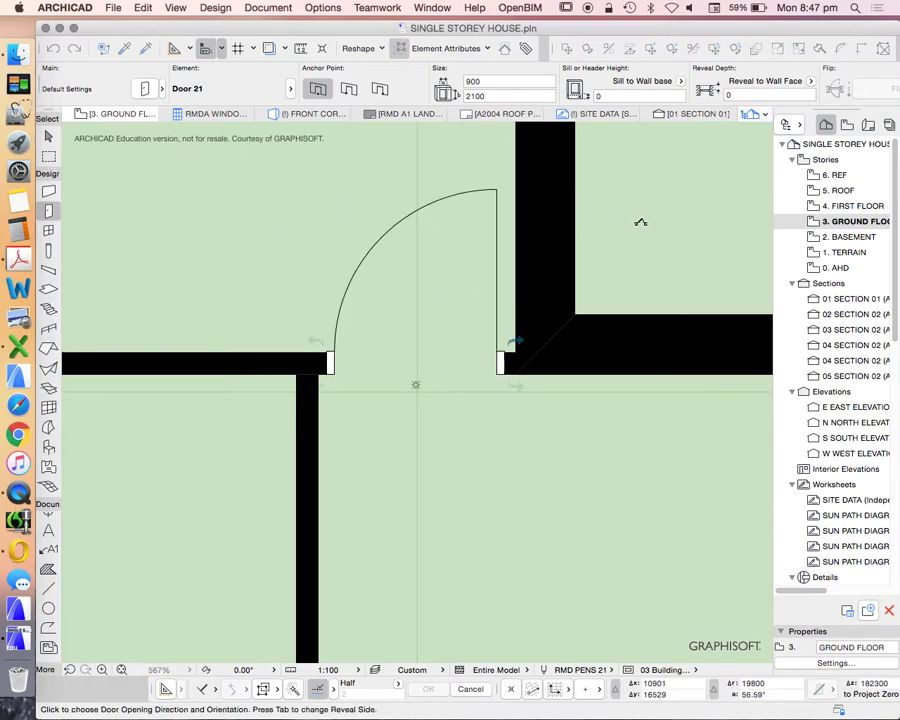
pyautogui.scroll(-5, 599, 258)
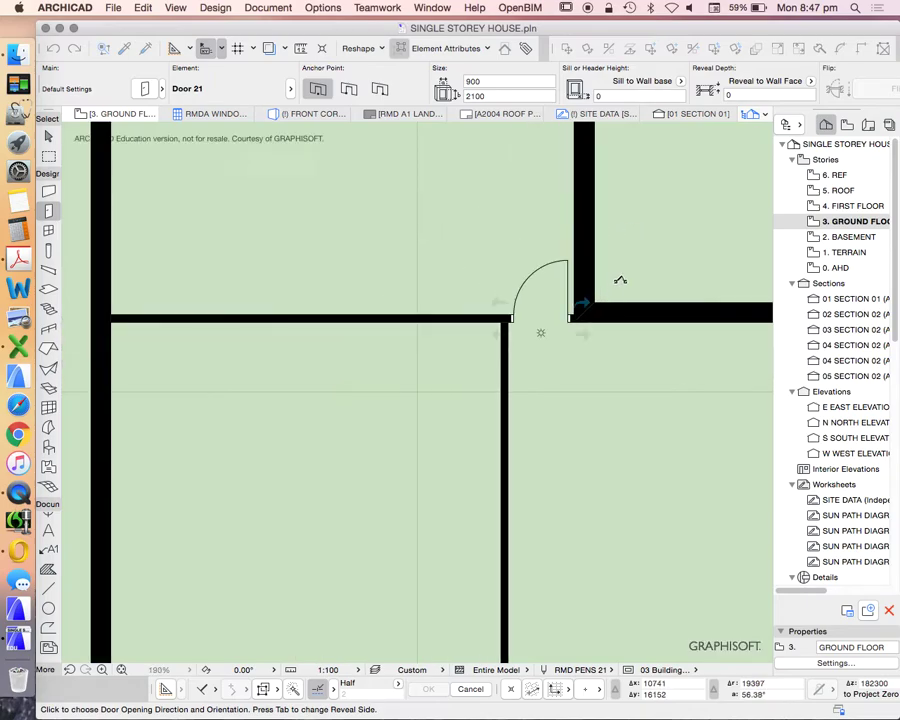
pyautogui.click(631, 274)
pyautogui.scroll(4, 600, 310)
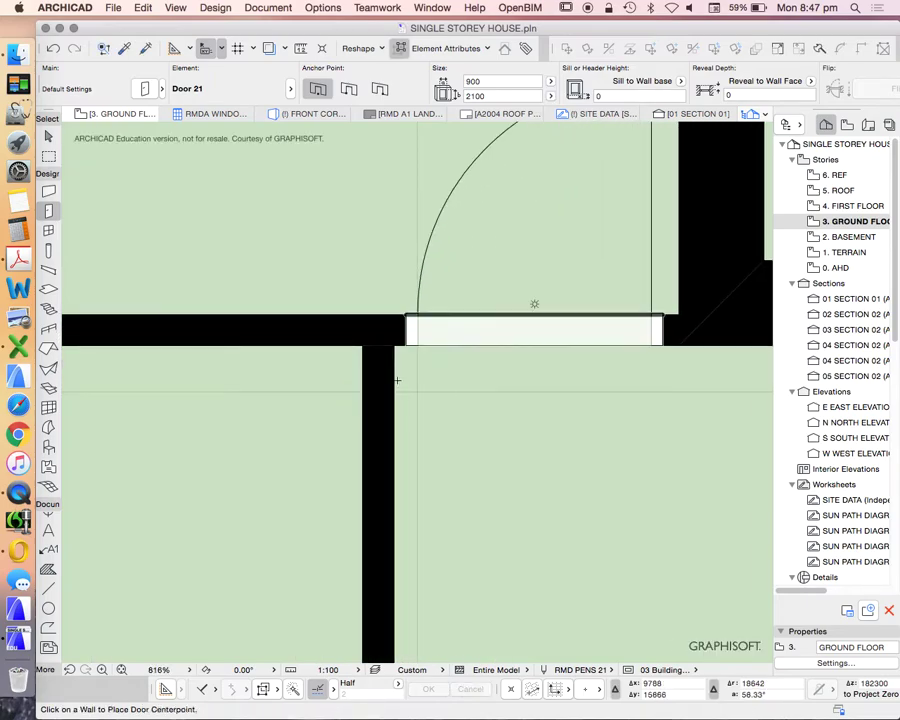
pyautogui.scroll(-1, 372, 363)
pyautogui.scroll(-1, 372, 363)
pyautogui.scroll(7, 514, 352)
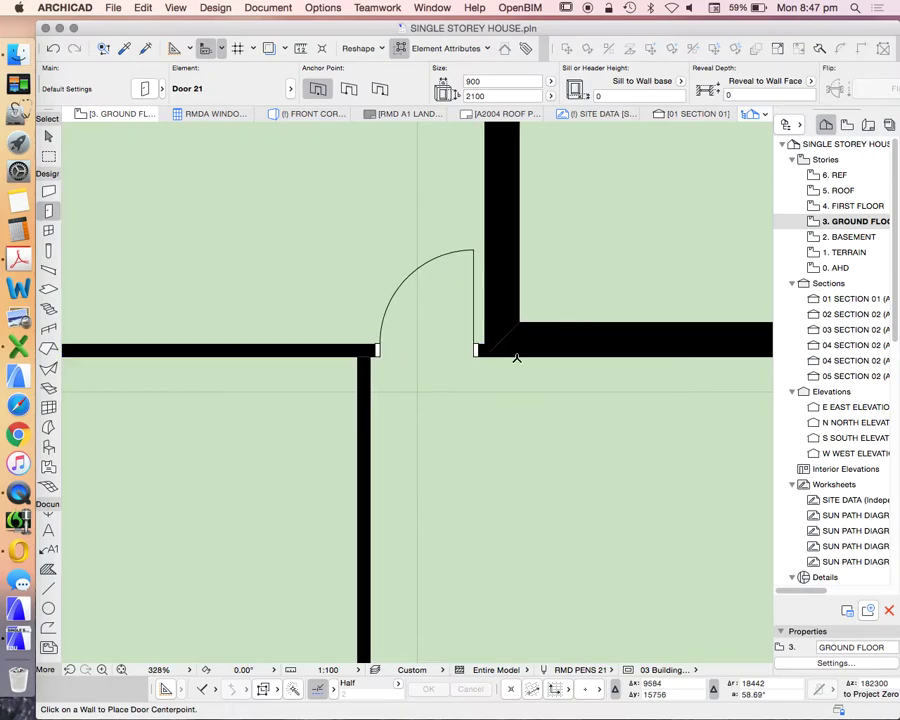
pyautogui.press('Escape')
# - Drag the placed door 6 mm along the inner wall and deselect it
pyautogui.click(455, 344)
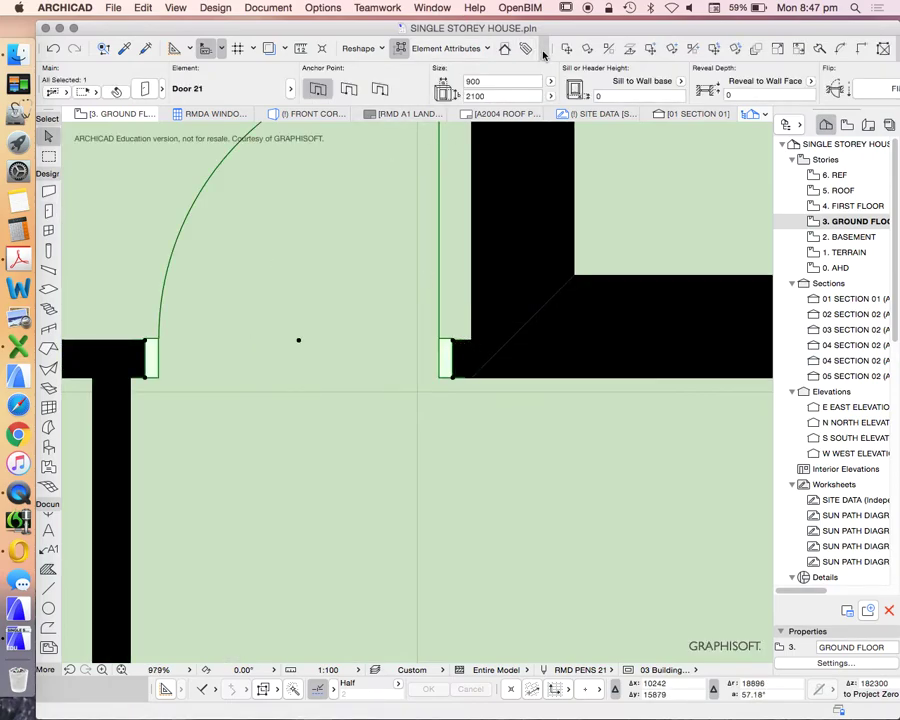
pyautogui.click(566, 48)
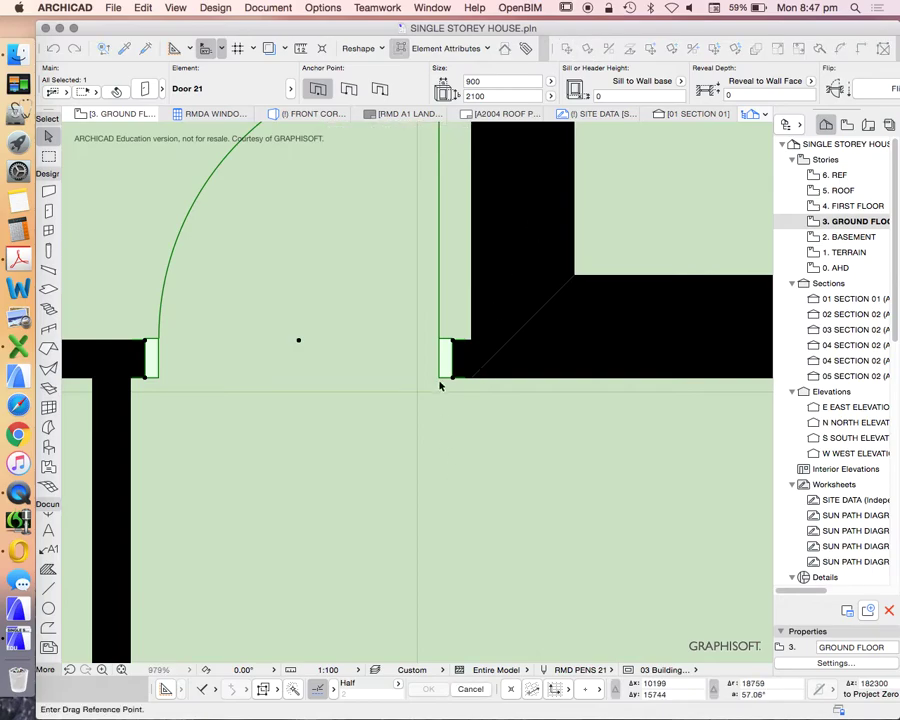
pyautogui.scroll(-3, 445, 375)
pyautogui.scroll(2, 452, 366)
pyautogui.scroll(2, 456, 370)
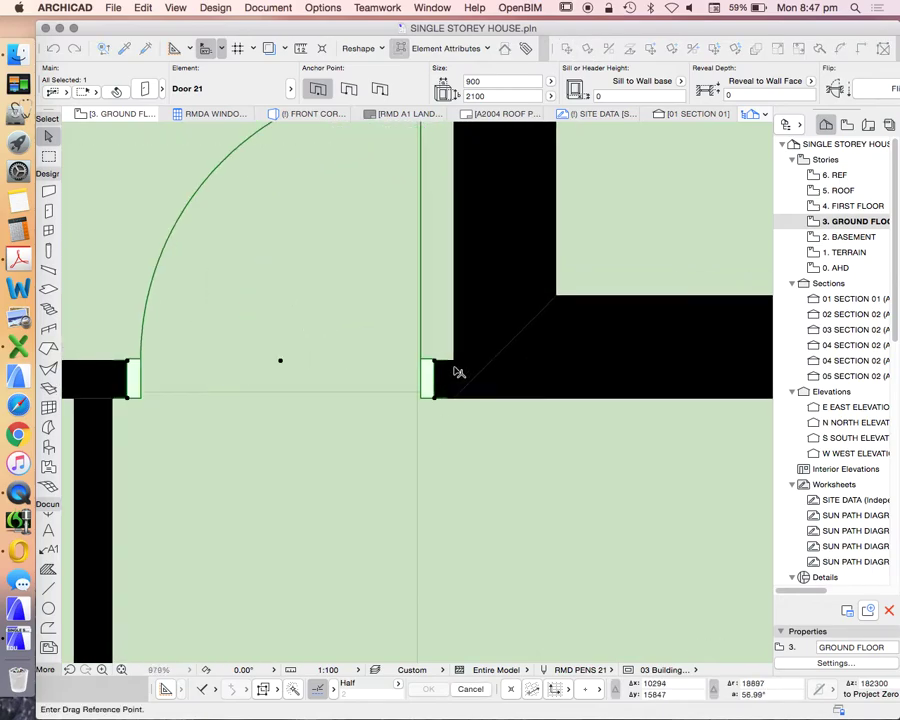
pyautogui.scroll(1, 455, 370)
pyautogui.click(432, 362)
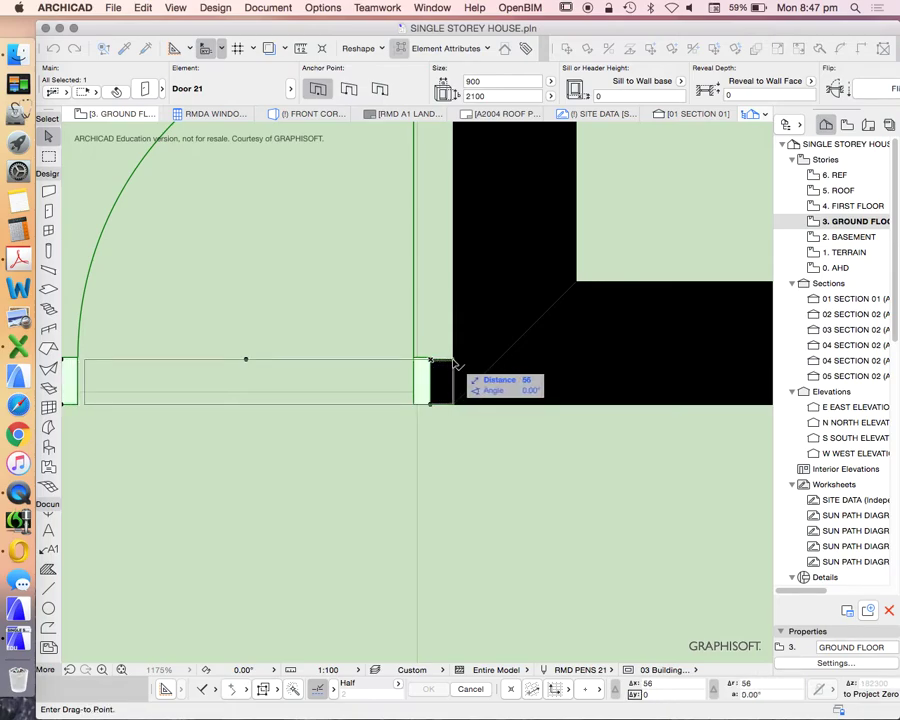
pyautogui.write('6')
pyautogui.press('Return')
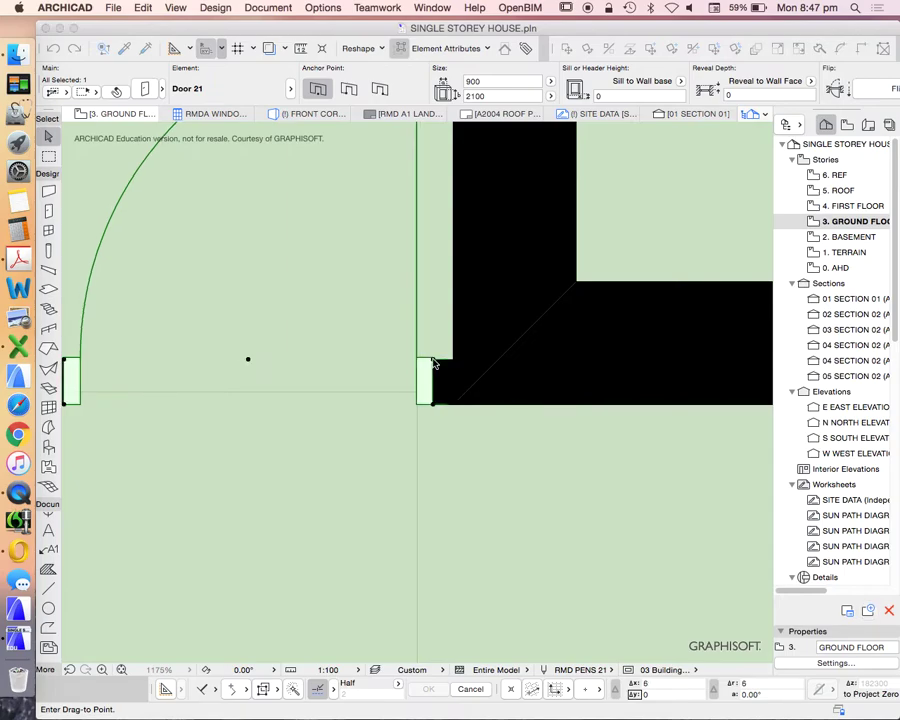
pyautogui.scroll(-1, 452, 362)
pyautogui.press('Escape')
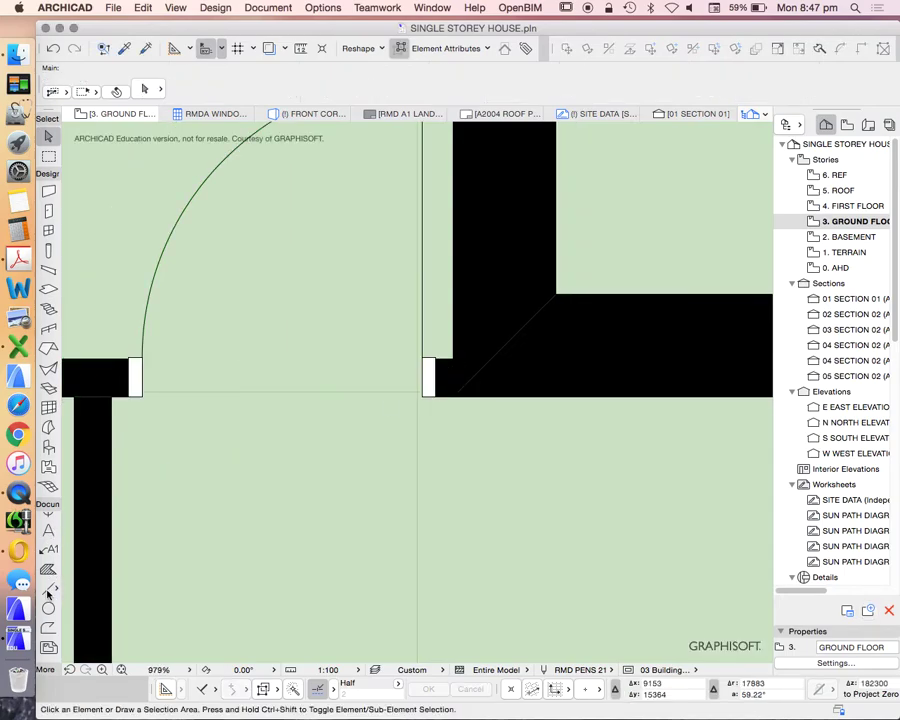
# - Start a line at the wall corner, cancel it, and zoom to review the plan
pyautogui.press('l')
pyautogui.click(120, 395)
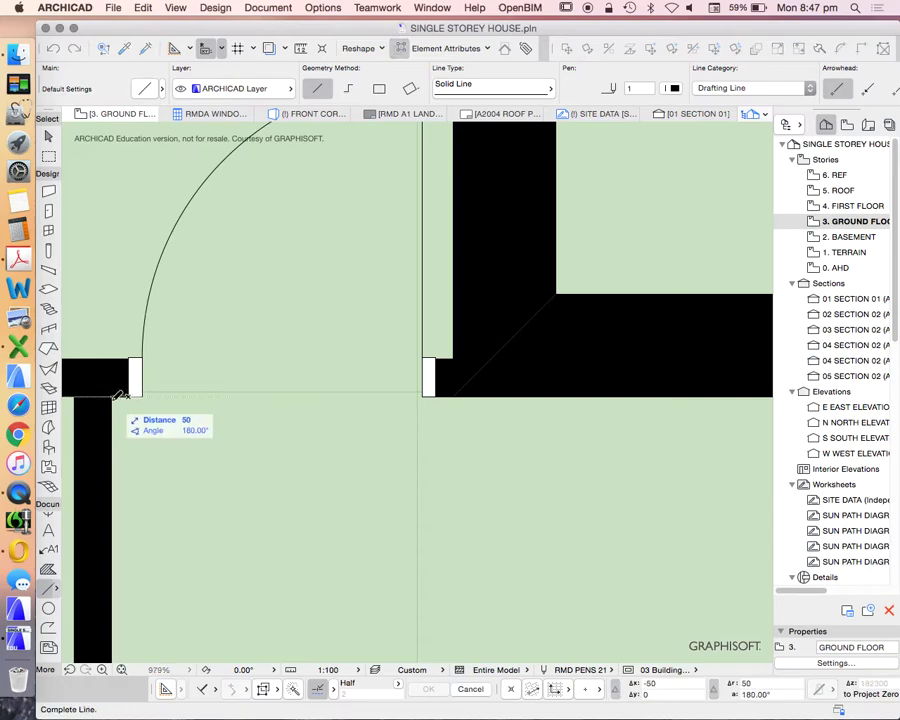
pyautogui.press('Escape')
pyautogui.press('Escape')
pyautogui.scroll(-5, 401, 428)
pyautogui.scroll(-7, 401, 428)
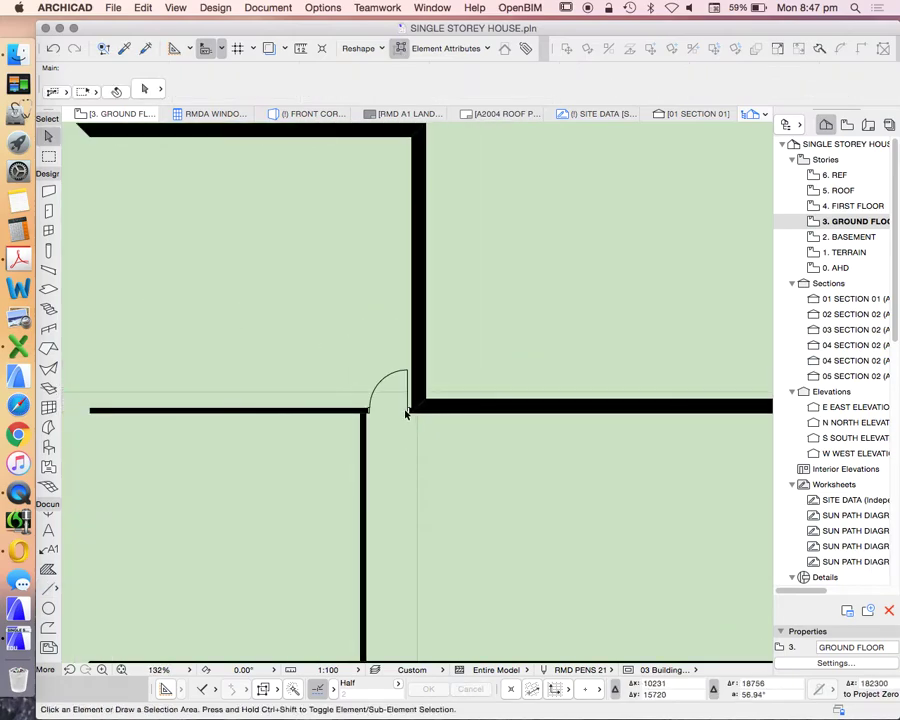
pyautogui.scroll(2, 380, 412)
pyautogui.scroll(-3, 290, 412)
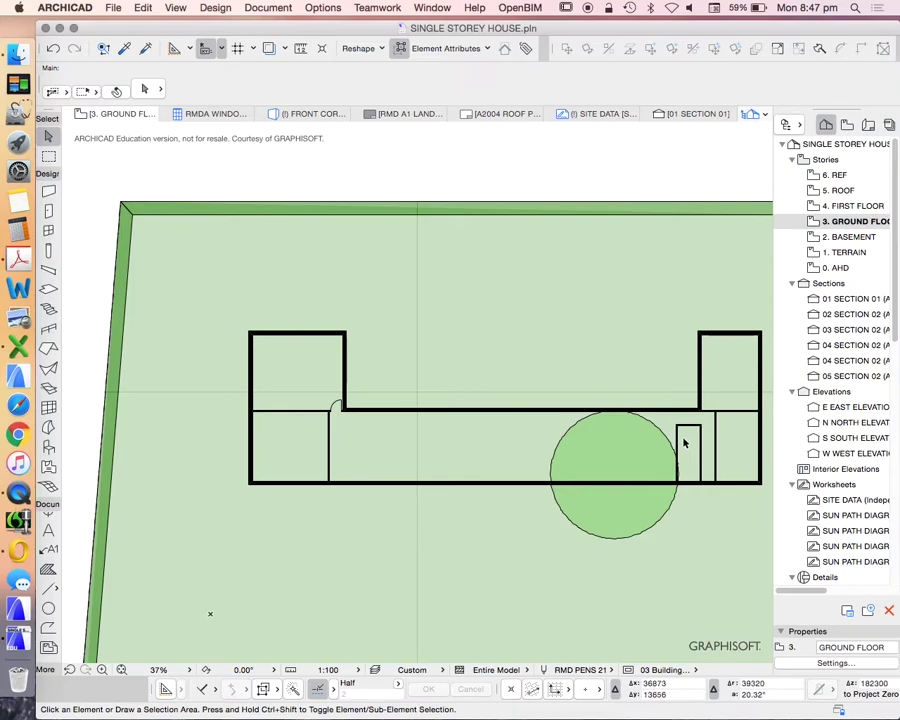
pyautogui.scroll(-1, 468, 398)
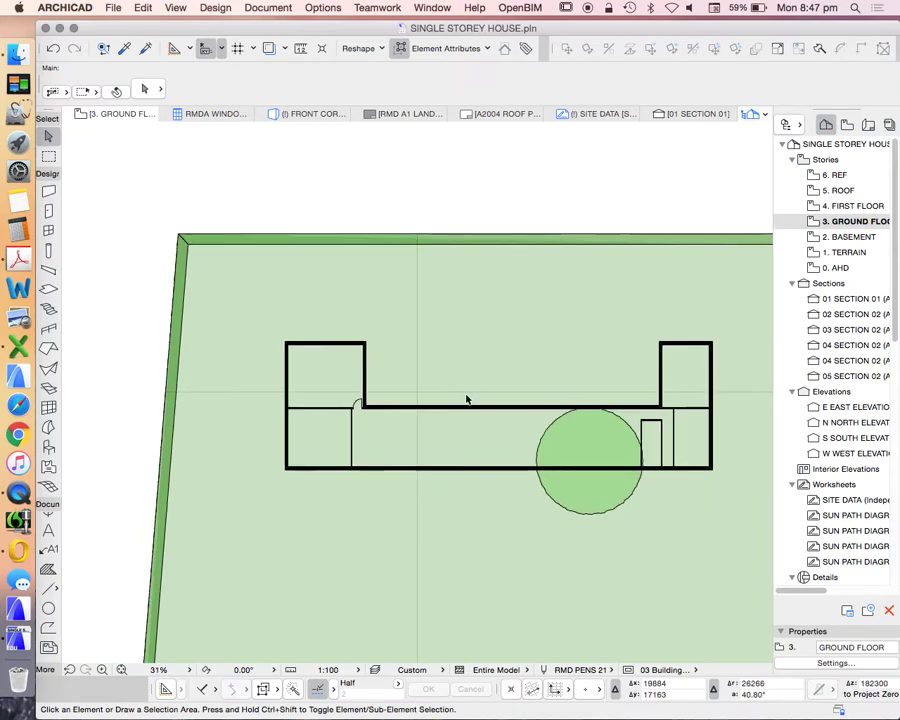
pyautogui.scroll(1, 571, 406)
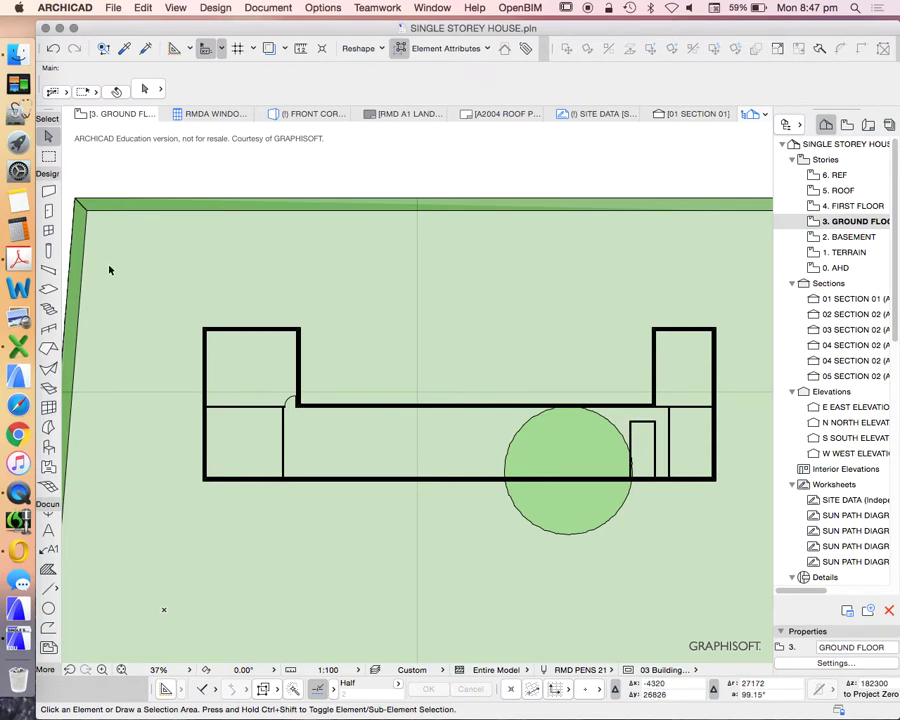
# - Change the default Window 21 width from 1860 to 900, keeping its 2400 height
pyautogui.click(48, 230)
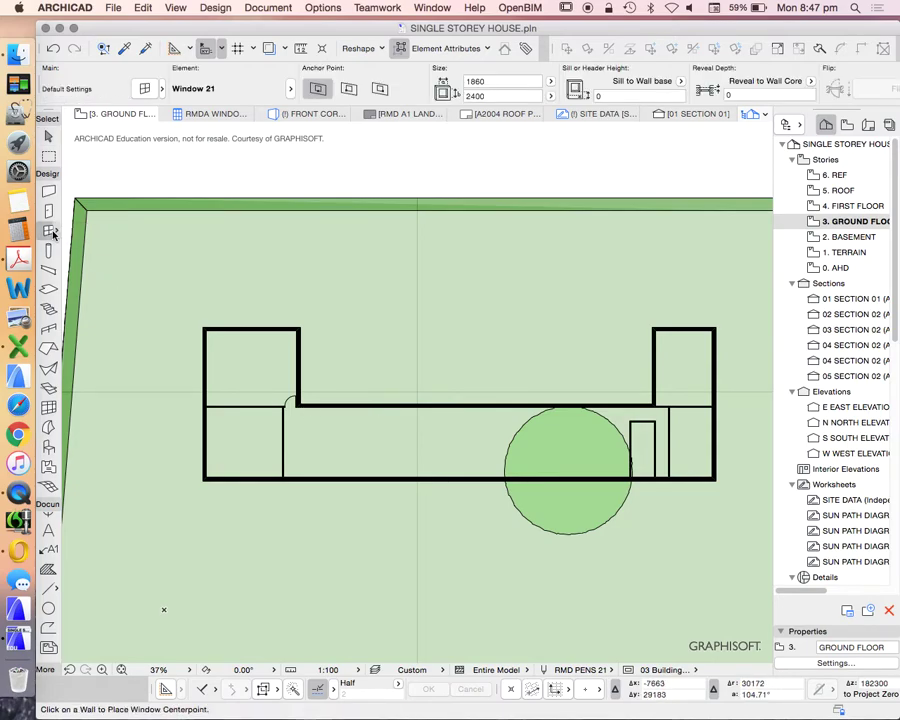
pyautogui.click(145, 89)
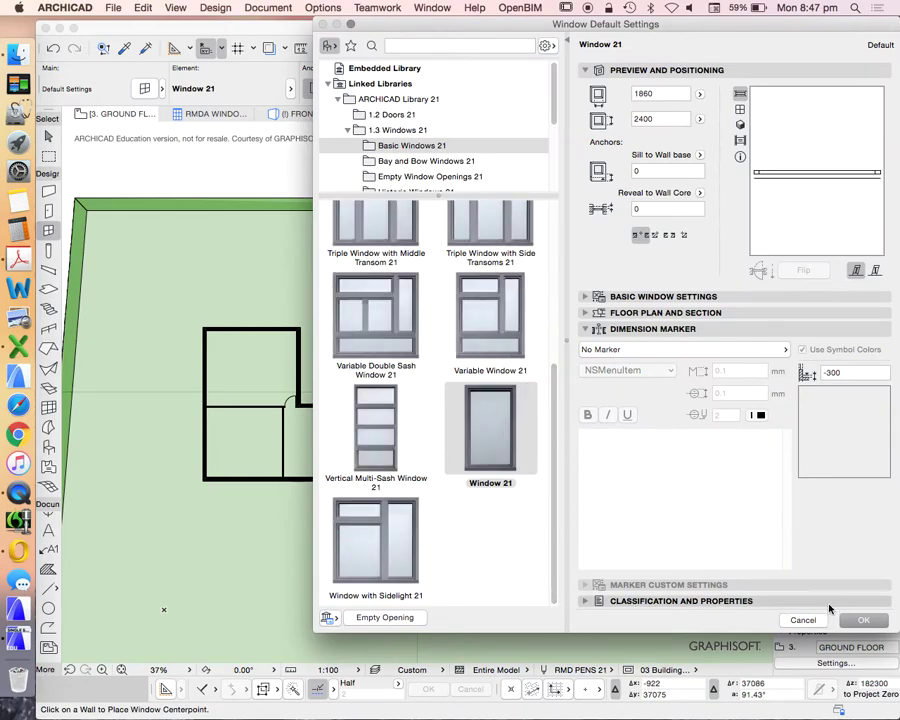
pyautogui.doubleClick(650, 96)
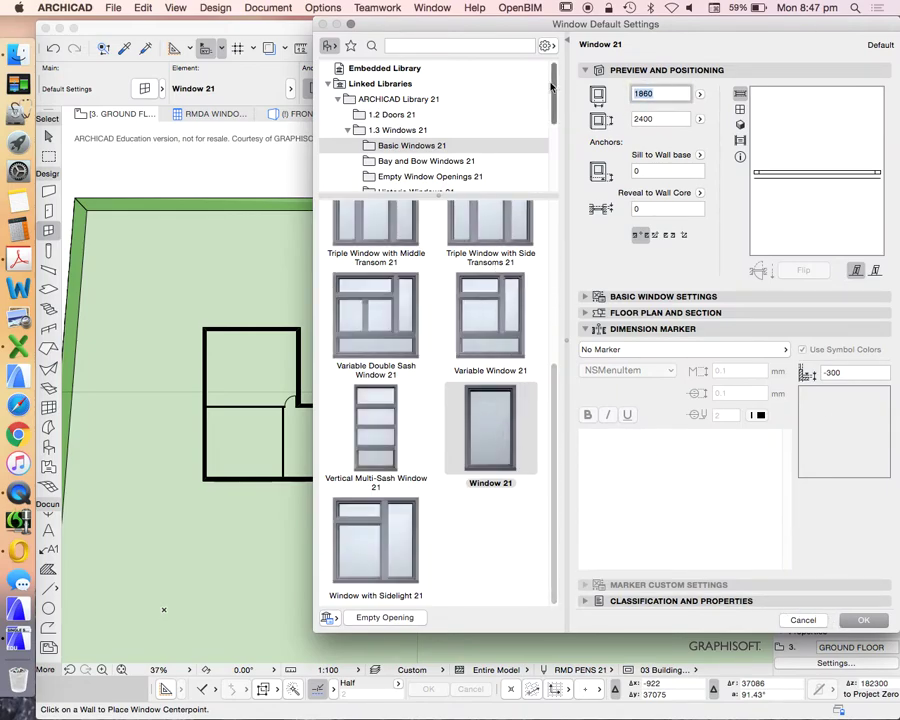
pyautogui.write('900')
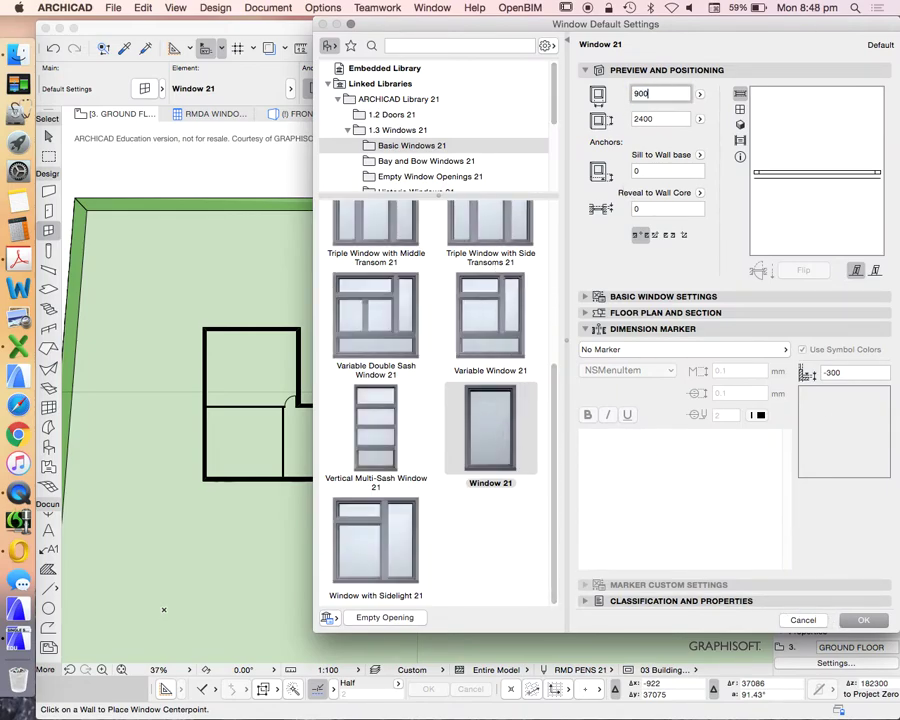
pyautogui.click(864, 620)
pyautogui.scroll(10, 220, 480)
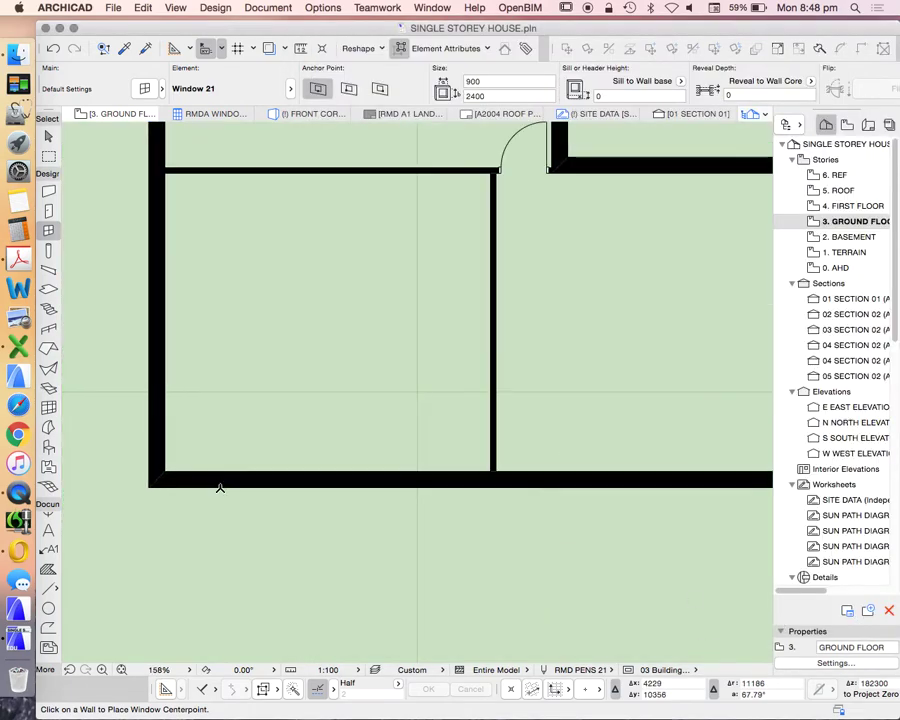
# - Place Window 21 in the bottom wall and drag it to the left wing's corner
pyautogui.click(224, 487)
pyautogui.click(223, 540)
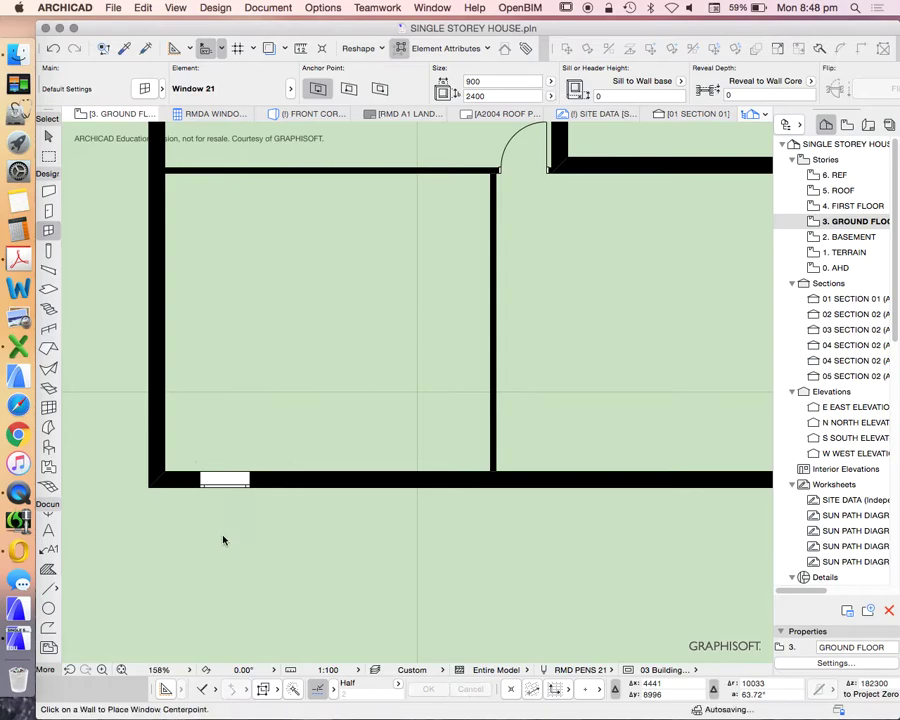
pyautogui.press('Escape')
pyautogui.moveTo(201, 488); pyautogui.dragTo(152, 492)
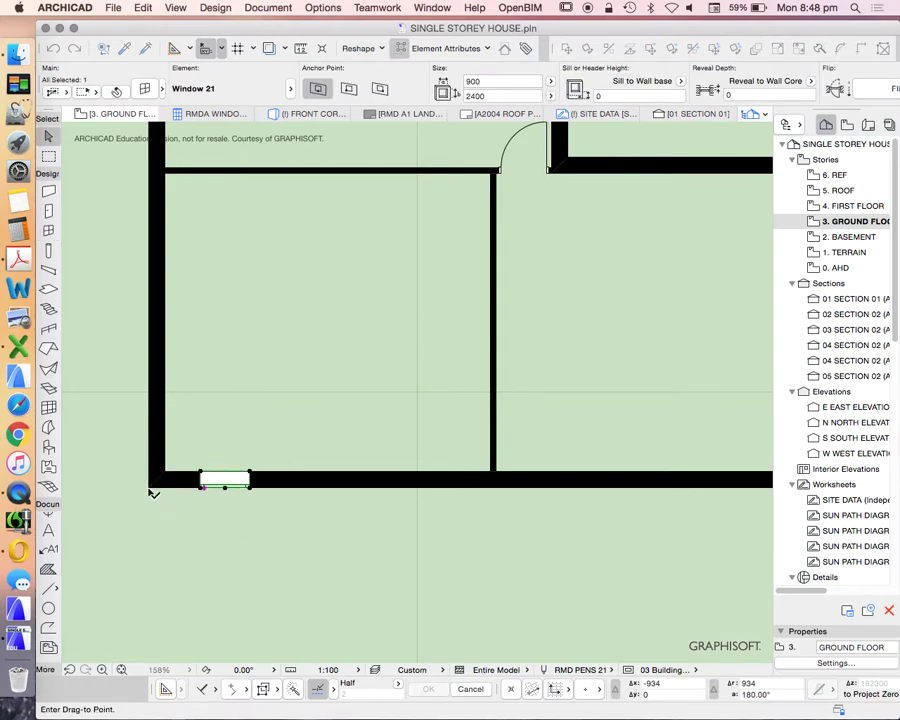
pyautogui.click(152, 492)
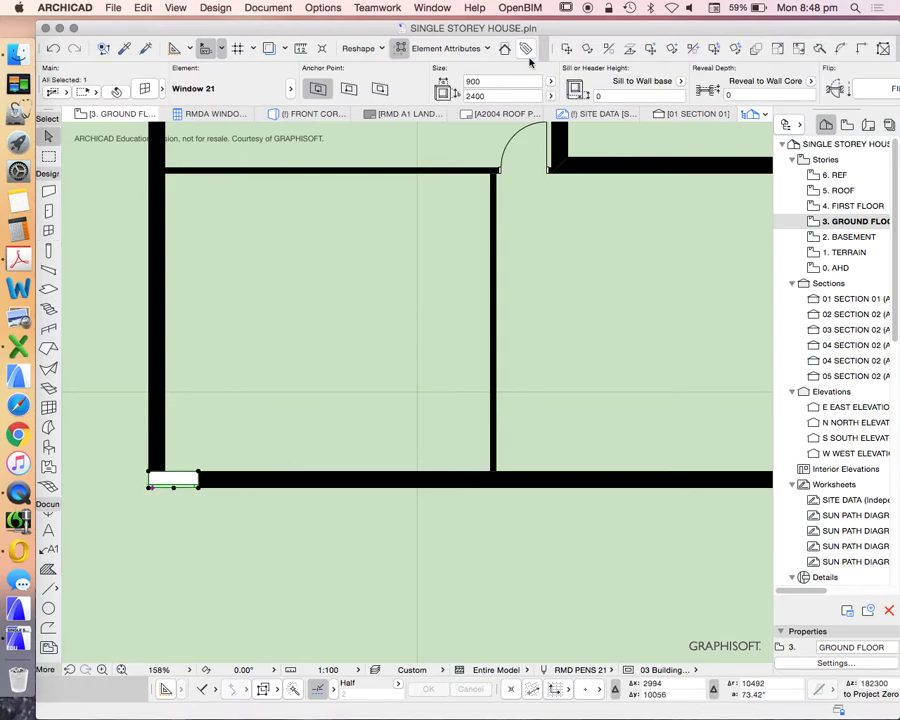
# - Shift the window 900 mm right of the corner, then zoom and reselect it
pyautogui.click(252, 397)
pyautogui.write('9')
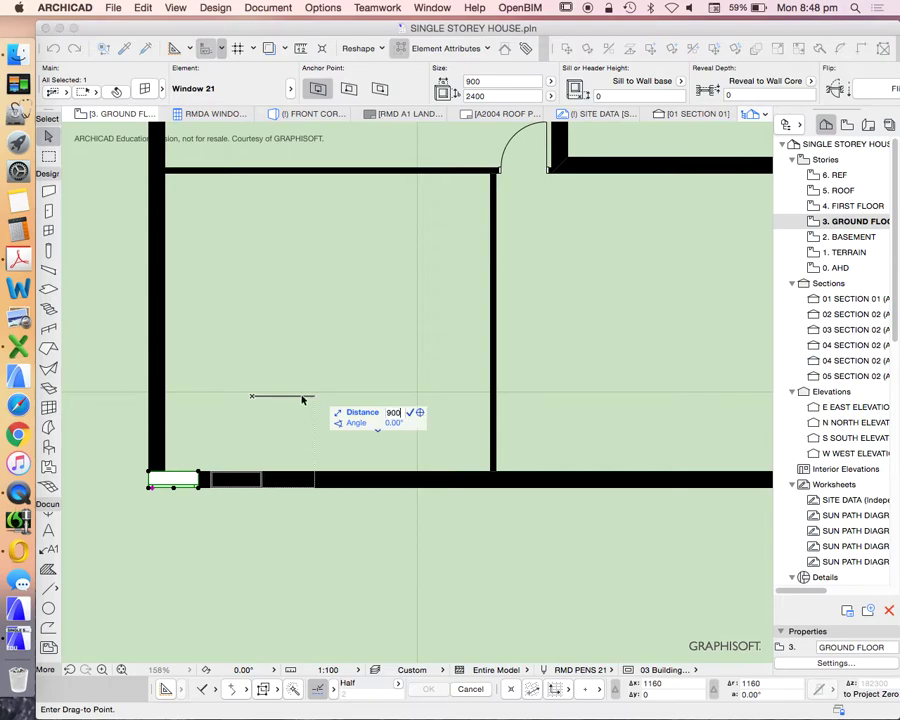
pyautogui.write('00')
pyautogui.press('Return')
pyautogui.press('Escape')
pyautogui.scroll(-6, 253, 422)
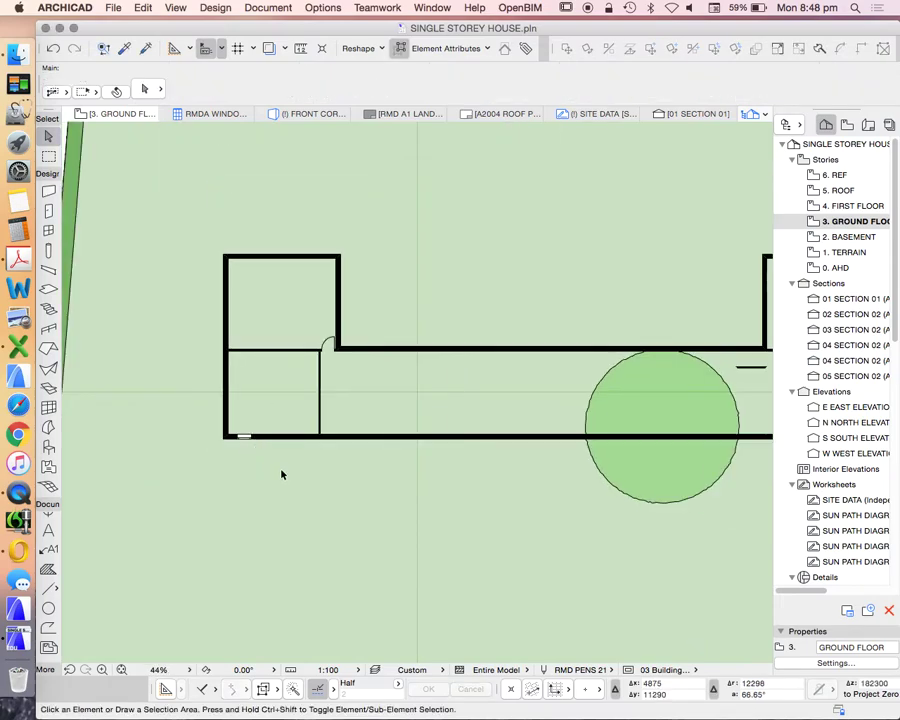
pyautogui.scroll(-2, 282, 475)
pyautogui.scroll(2, 312, 462)
pyautogui.scroll(-3, 286, 434)
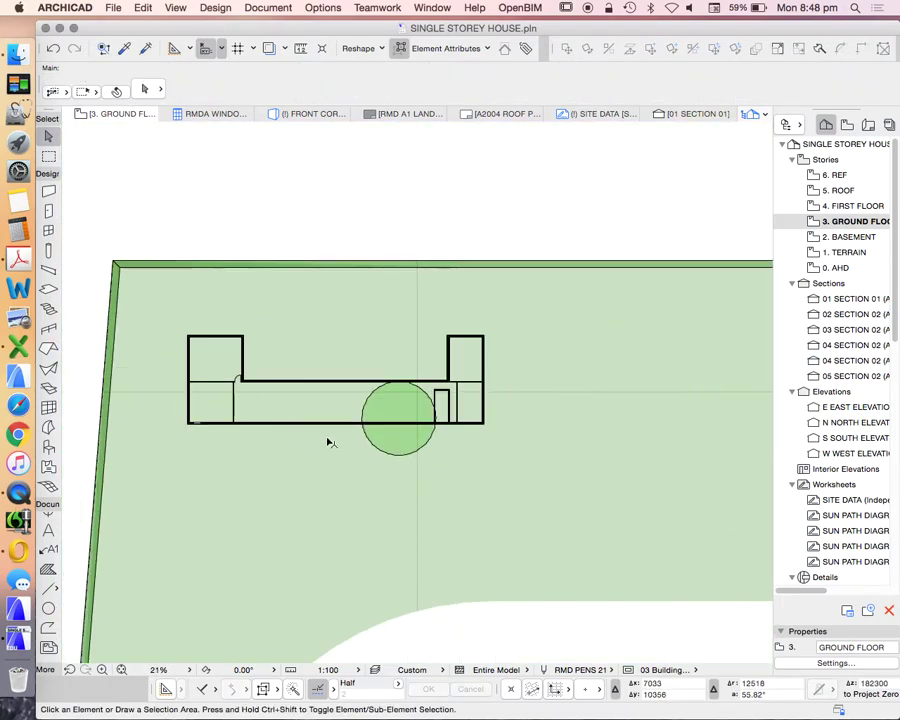
pyautogui.scroll(-1, 214, 410)
pyautogui.scroll(3, 214, 422)
pyautogui.click(187, 426)
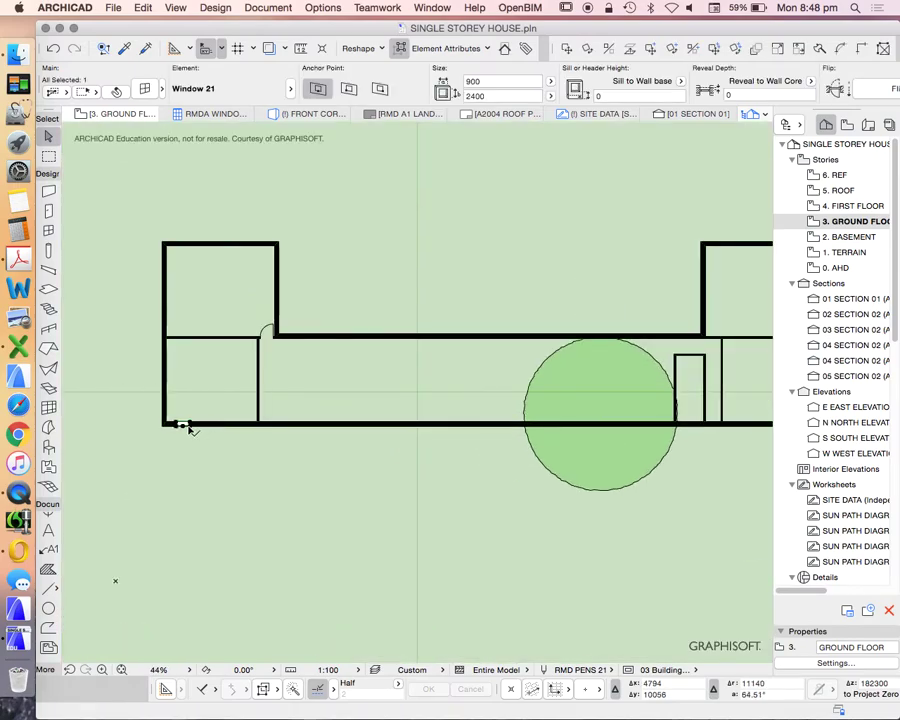
pyautogui.scroll(-1, 184, 422)
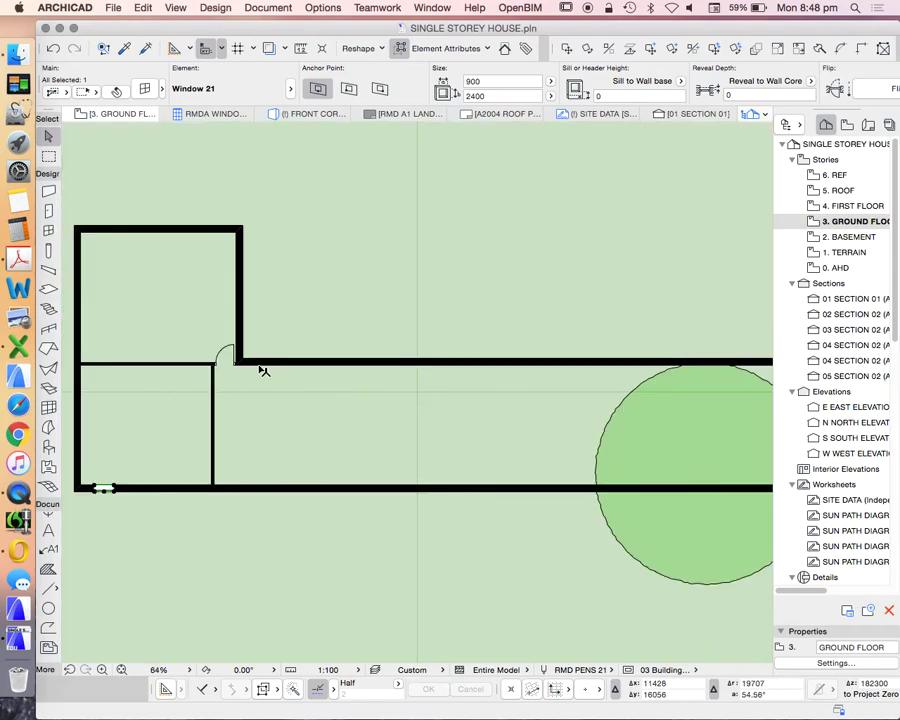
pyautogui.scroll(2, 261, 370)
# - Select the 900-wide window rather than the bottom wall
pyautogui.scroll(-1, 256, 374)
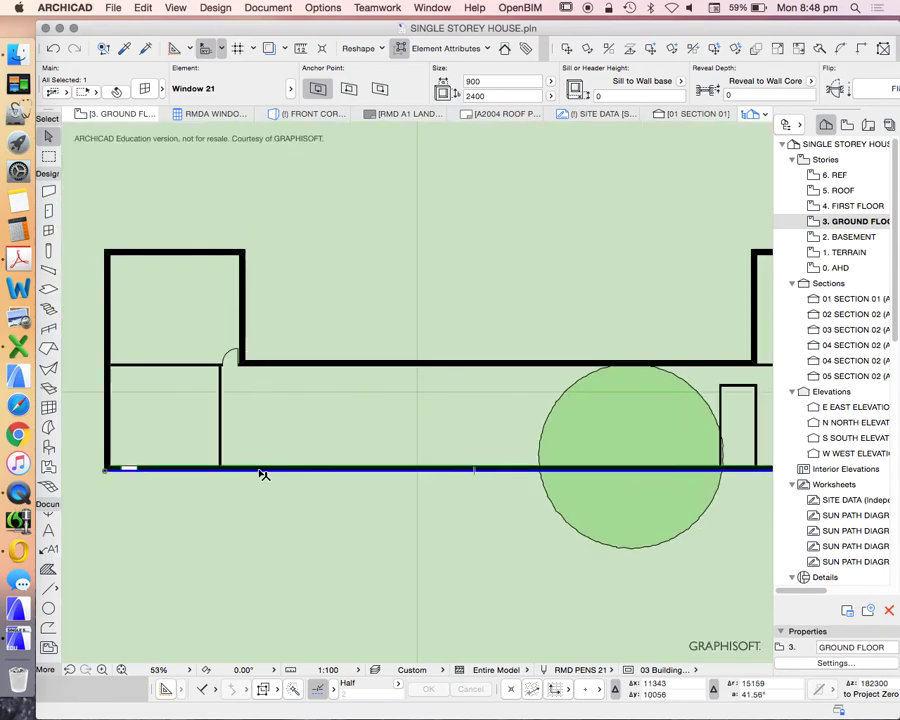
pyautogui.click(263, 470)
pyautogui.scroll(-1, 263, 474)
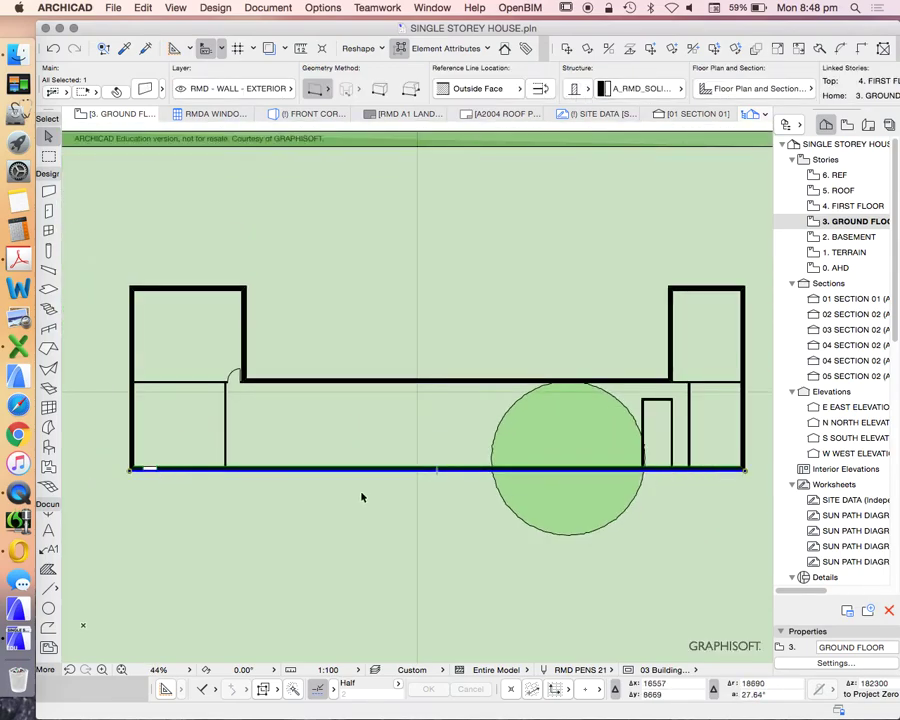
pyautogui.click(150, 469)
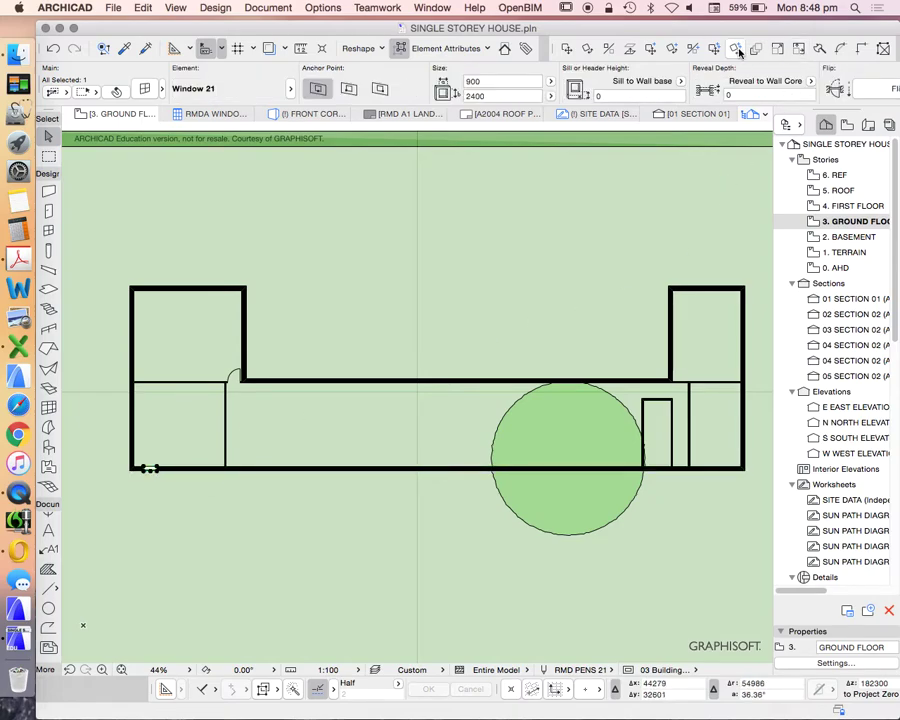
# - Set Multiply to Drag with Spread, 1800 mm spacing, Pick Path off, starting at the window
pyautogui.click(801, 52)
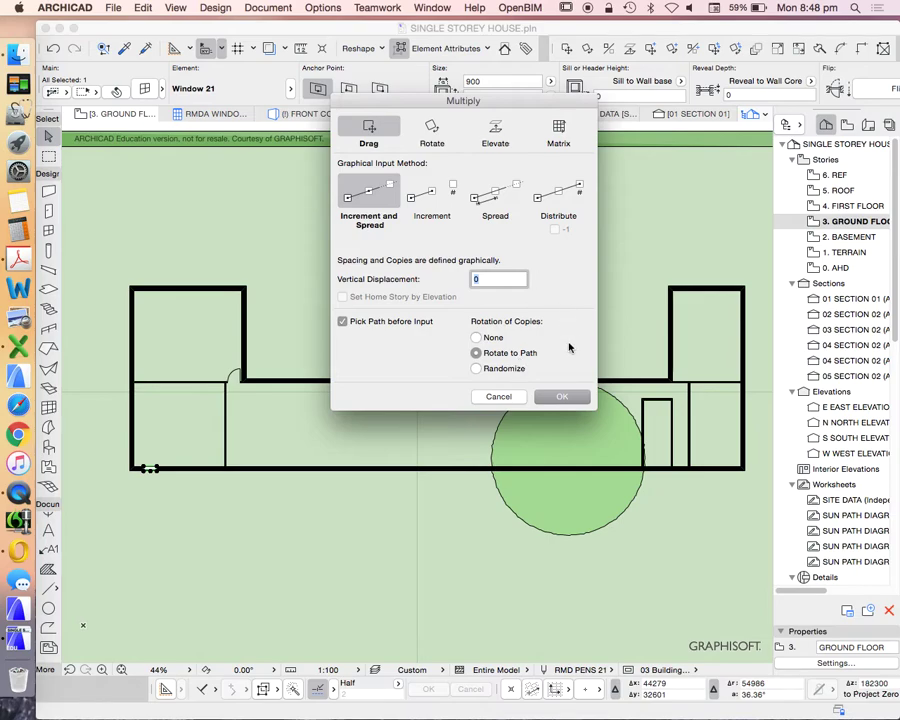
pyautogui.click(505, 195)
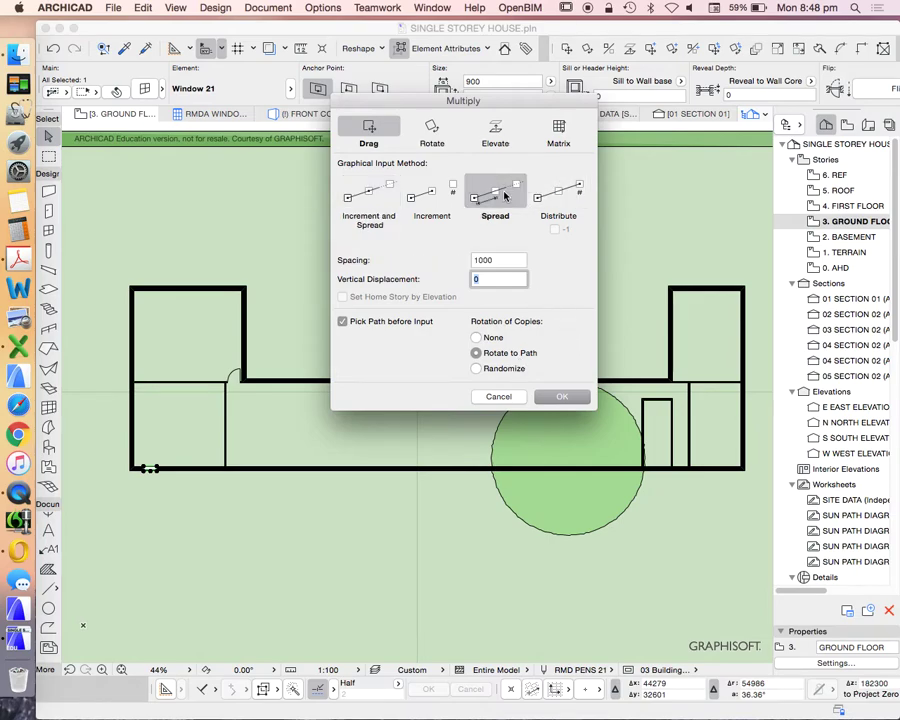
pyautogui.click(513, 259)
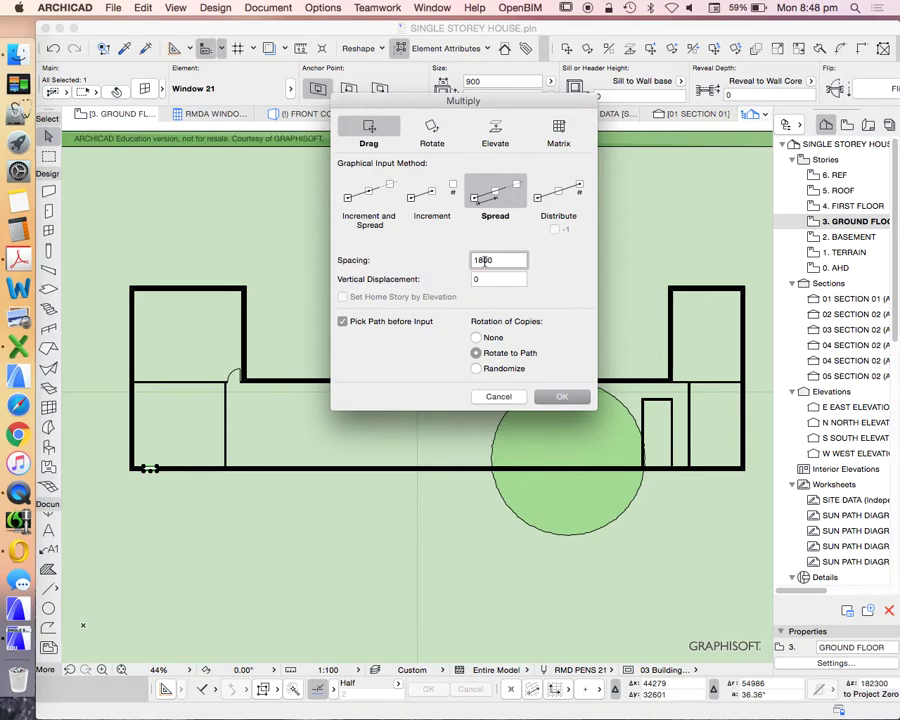
pyautogui.click(358, 322)
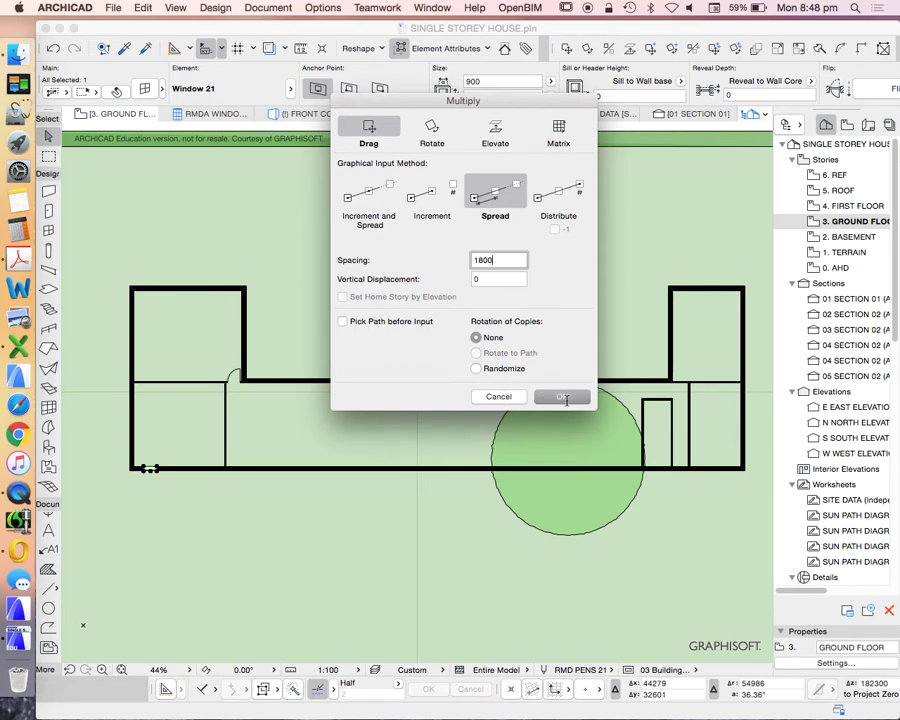
pyautogui.click(563, 397)
pyautogui.click(147, 469)
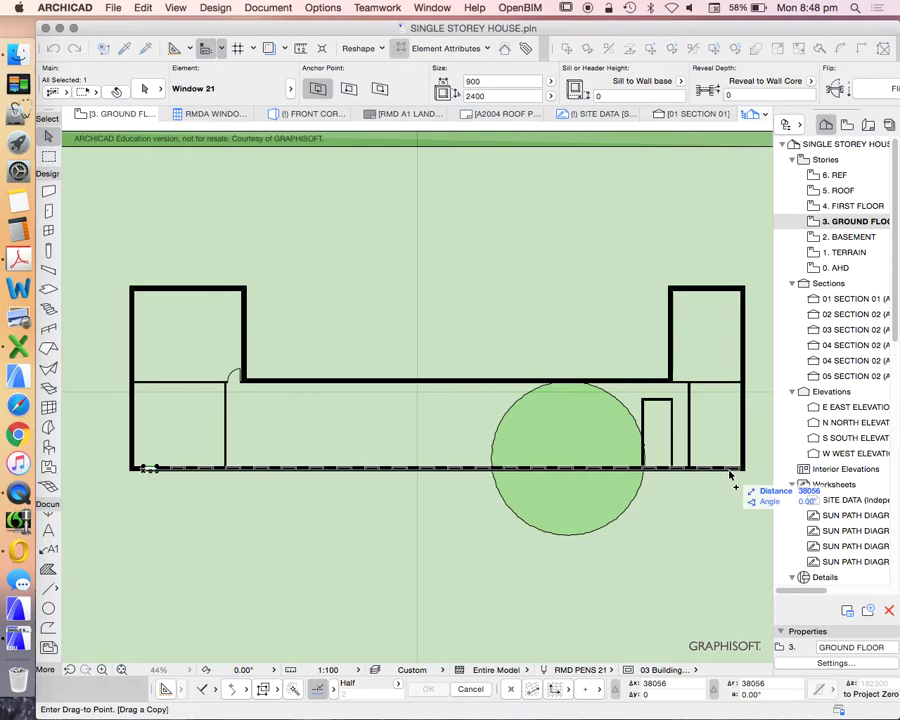
# - Finish spreading window copies along the bottom wall and zoom to check the row
pyautogui.click(727, 497)
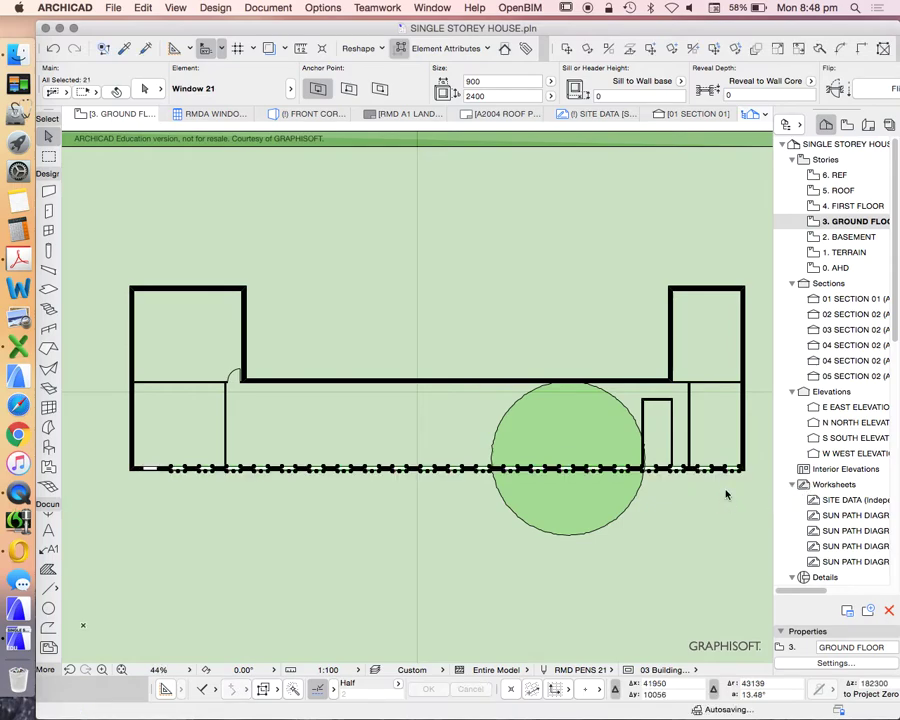
pyautogui.click(450, 502)
pyautogui.scroll(3, 225, 480)
pyautogui.scroll(5, 223, 476)
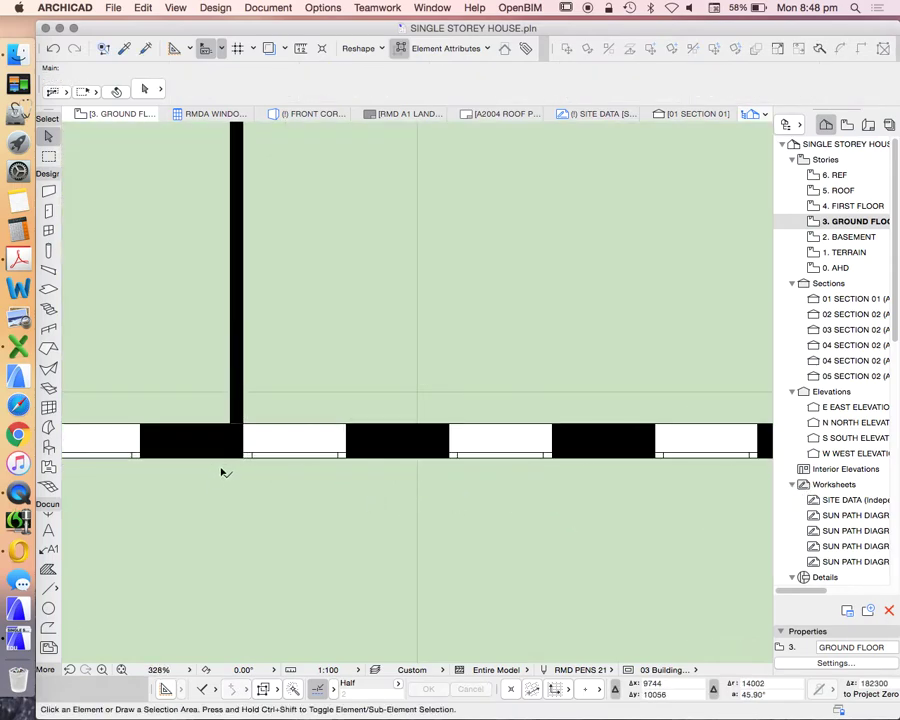
pyautogui.scroll(3, 230, 428)
pyautogui.scroll(-10, 233, 431)
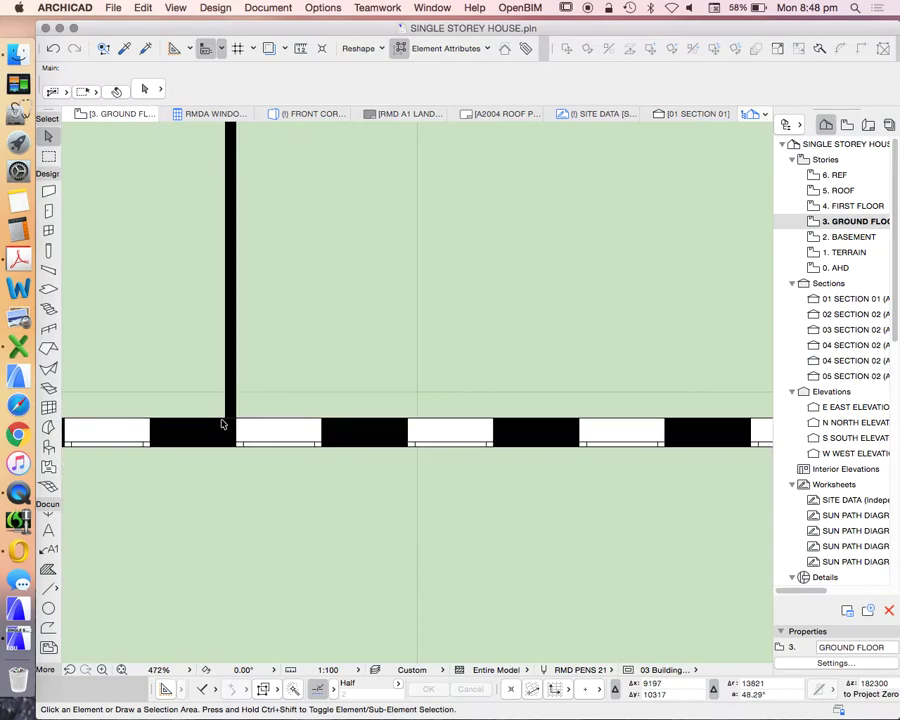
pyautogui.scroll(5, 342, 437)
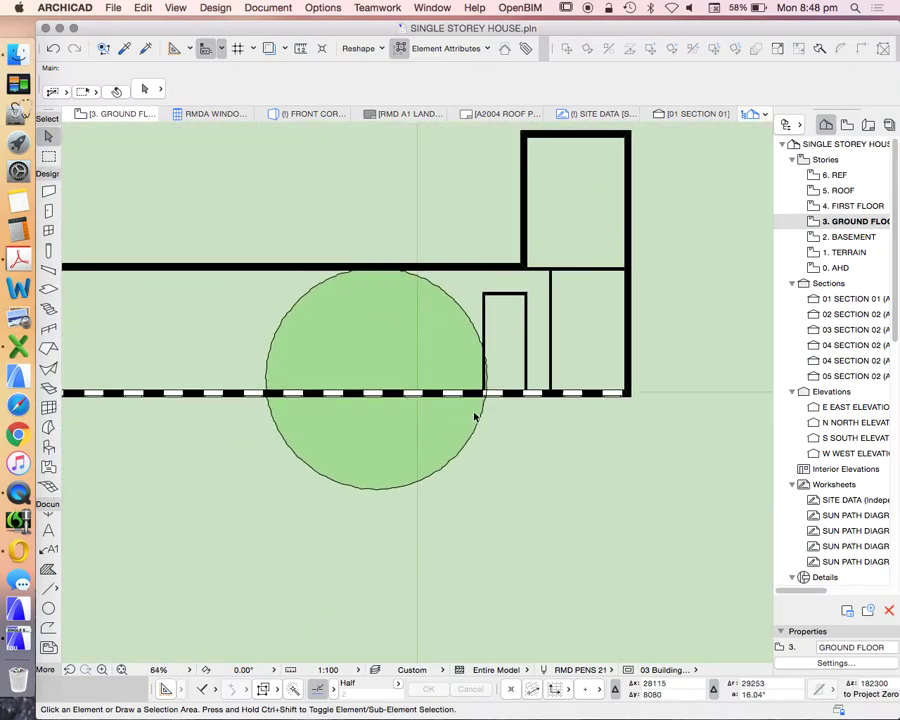
pyautogui.scroll(-4, 595, 384)
pyautogui.scroll(3, 360, 390)
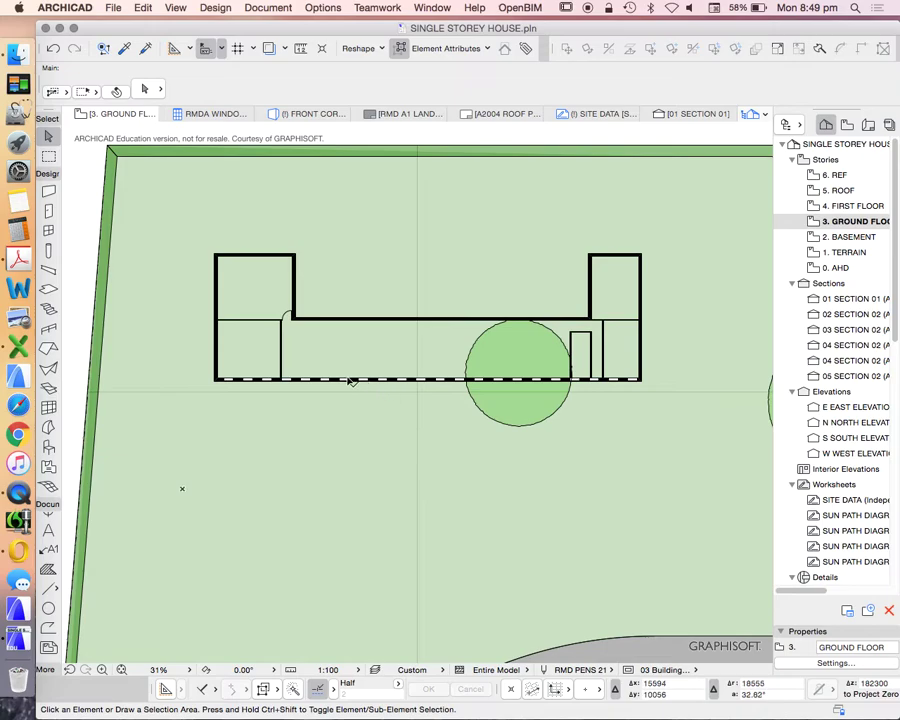
# - Select and deselect the bottom wall, then undo the row of window copies
pyautogui.click(362, 395)
pyautogui.scroll(-4, 354, 330)
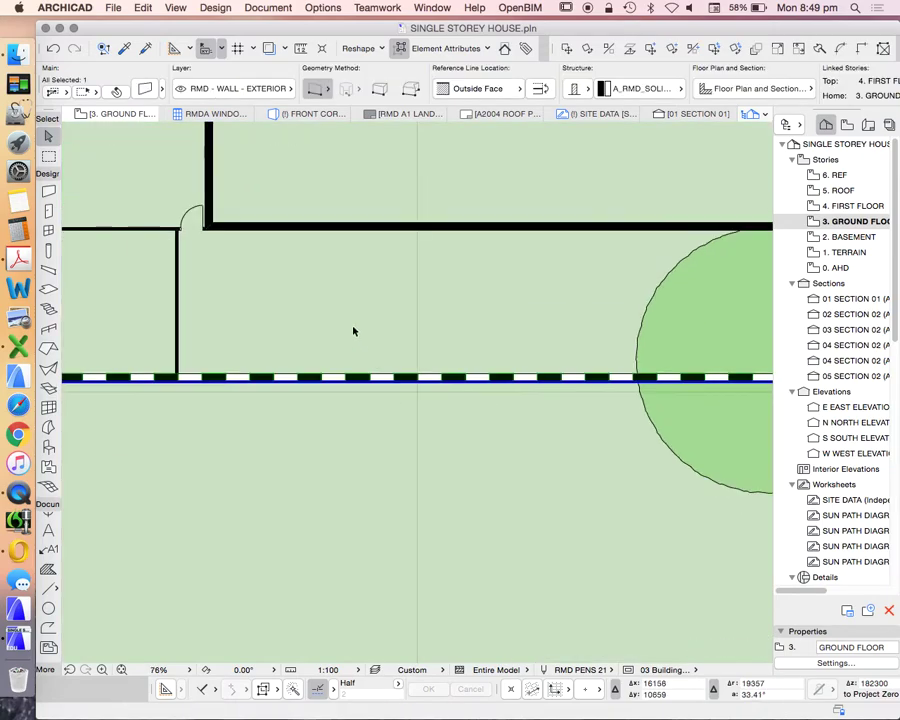
pyautogui.scroll(2, 360, 343)
pyautogui.scroll(-2, 358, 344)
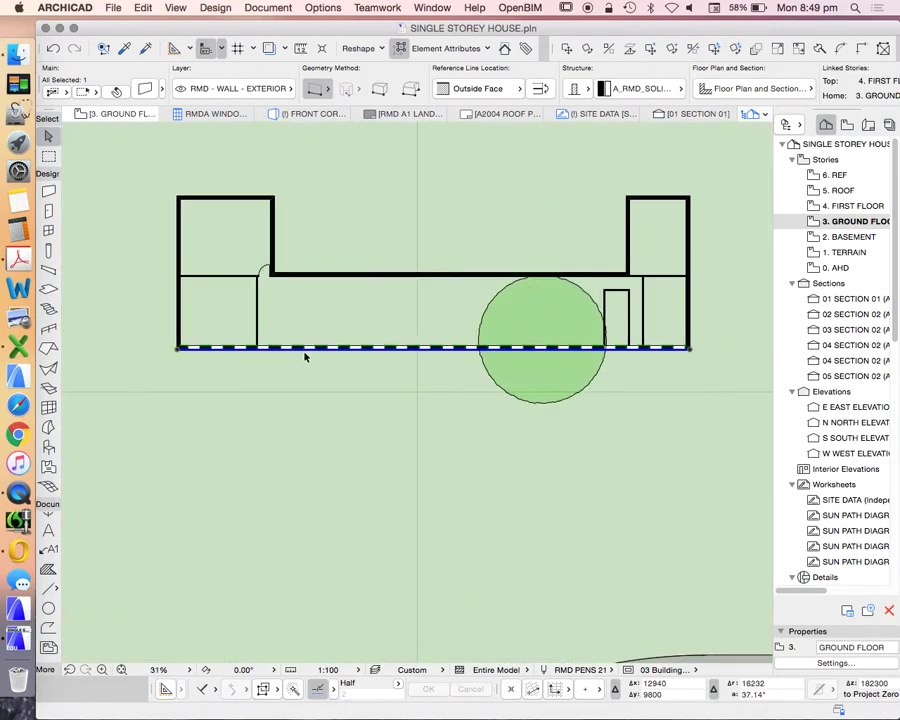
pyautogui.click(406, 321)
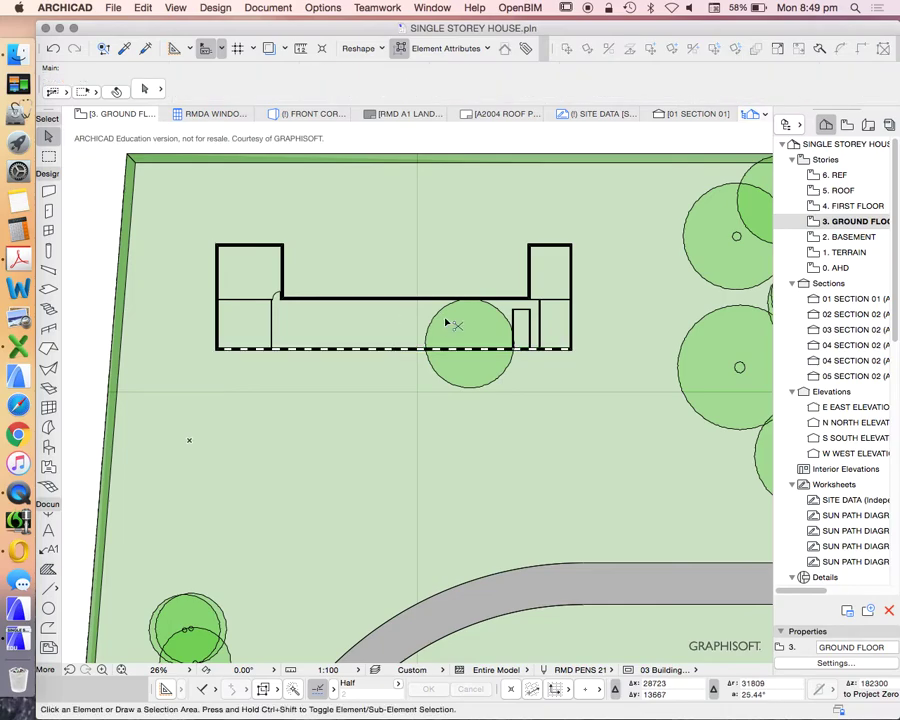
pyautogui.press('super+z')
# - Reselect the original Window 21 on the bottom wall and delete it
pyautogui.scroll(3, 276, 346)
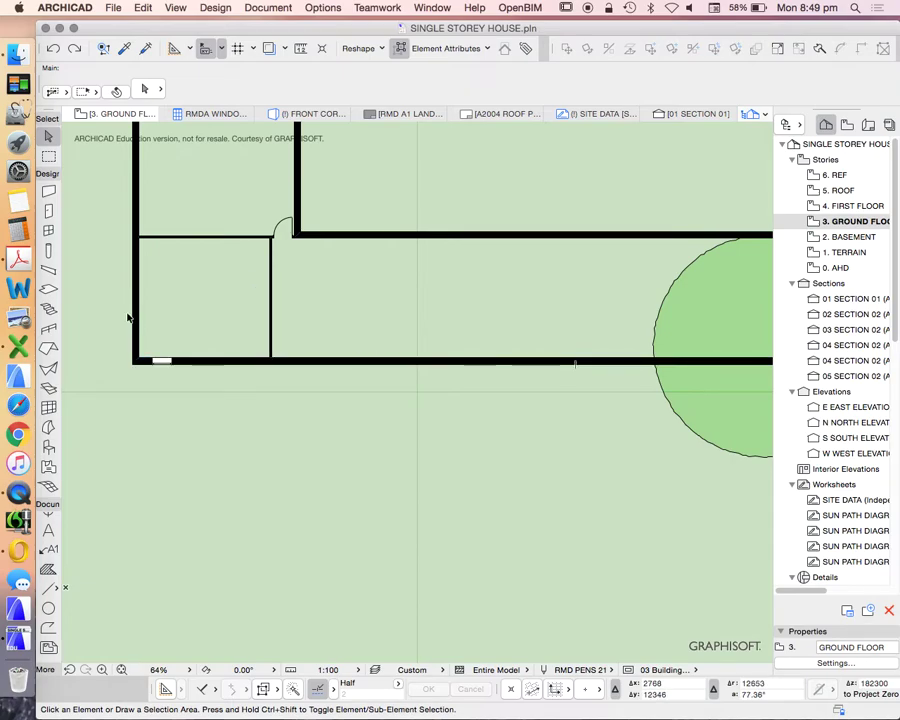
pyautogui.scroll(-1, 170, 366)
pyautogui.click(172, 365)
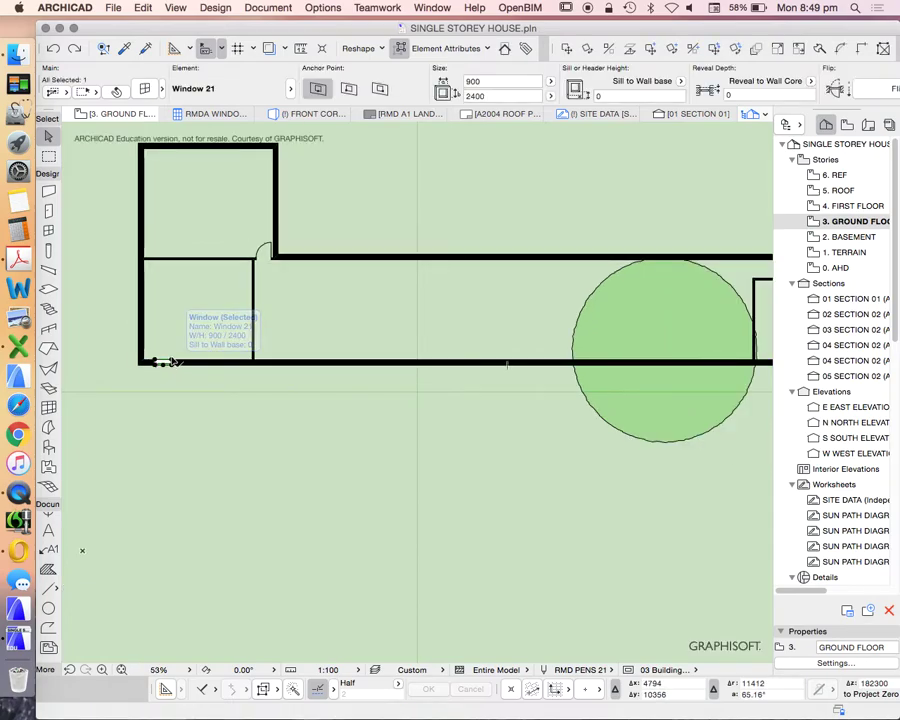
pyautogui.scroll(1, 173, 365)
pyautogui.click(200, 365)
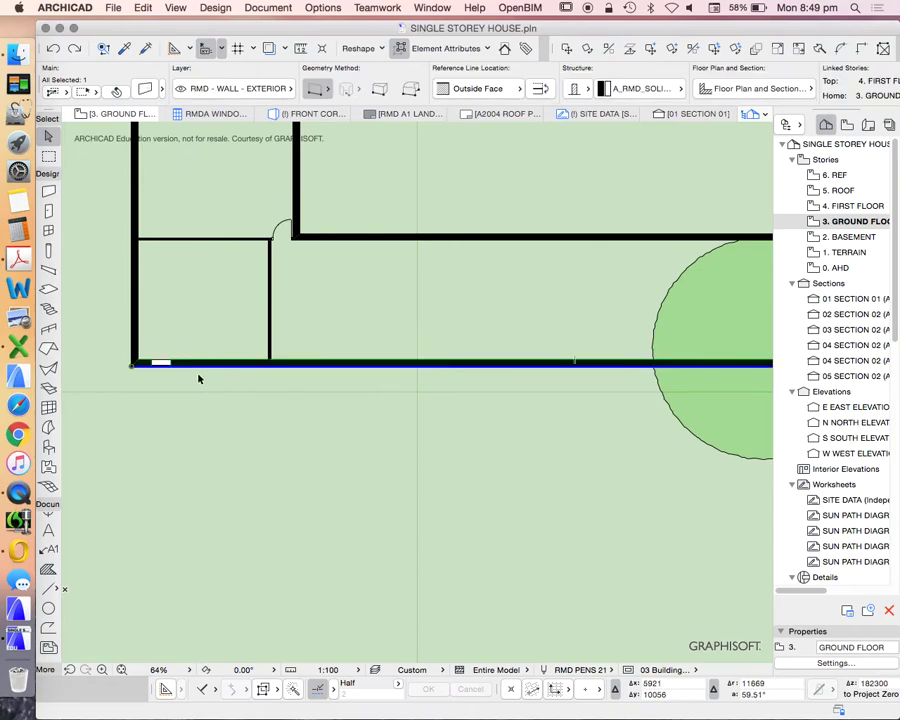
pyautogui.click(172, 367)
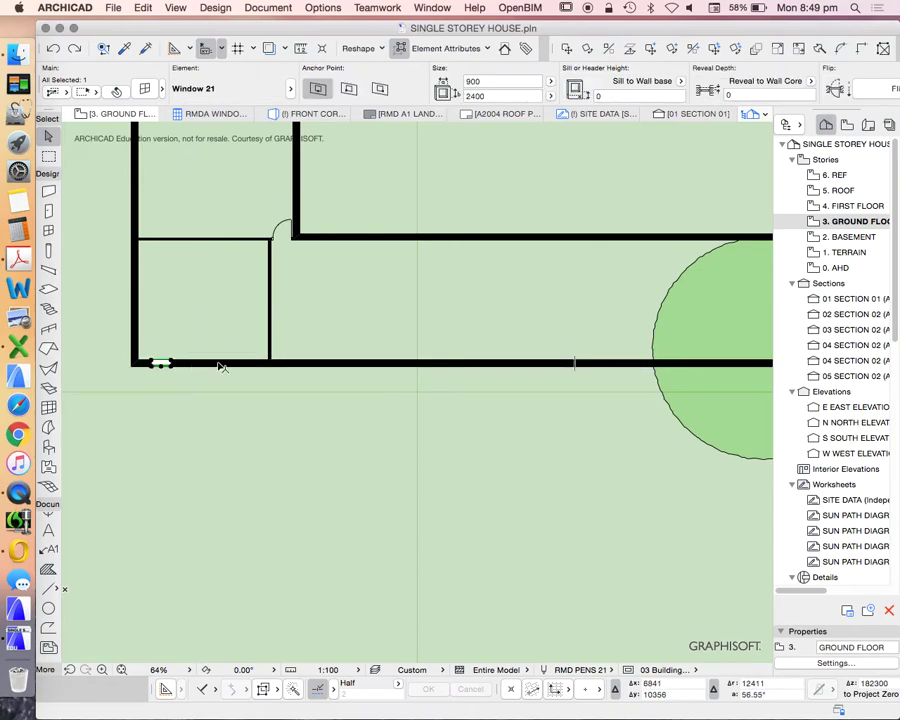
pyautogui.scroll(3, 185, 366)
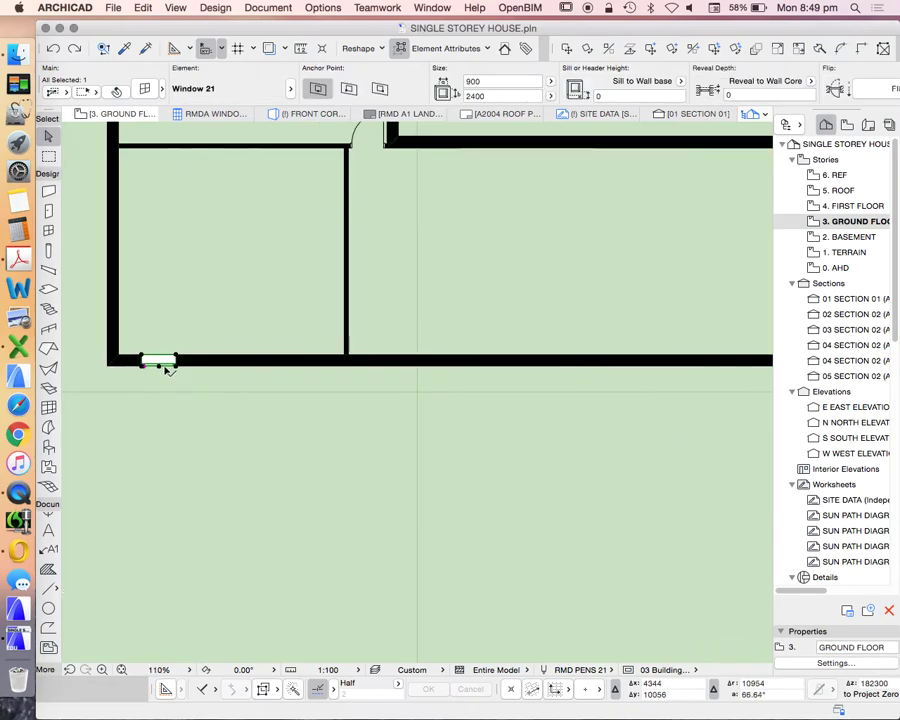
pyautogui.scroll(-3, 193, 378)
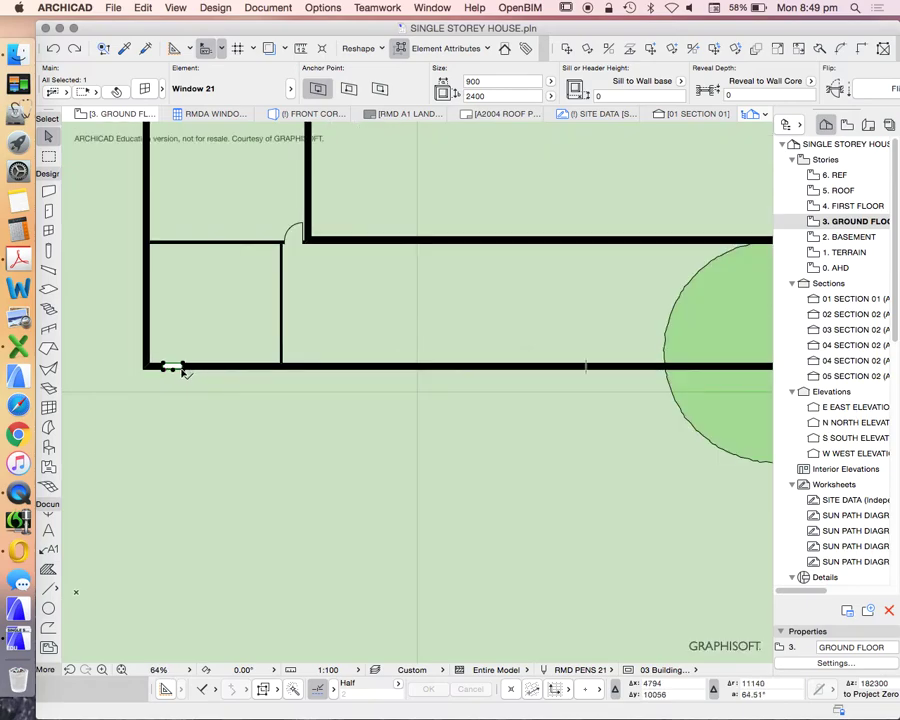
pyautogui.press('Delete')
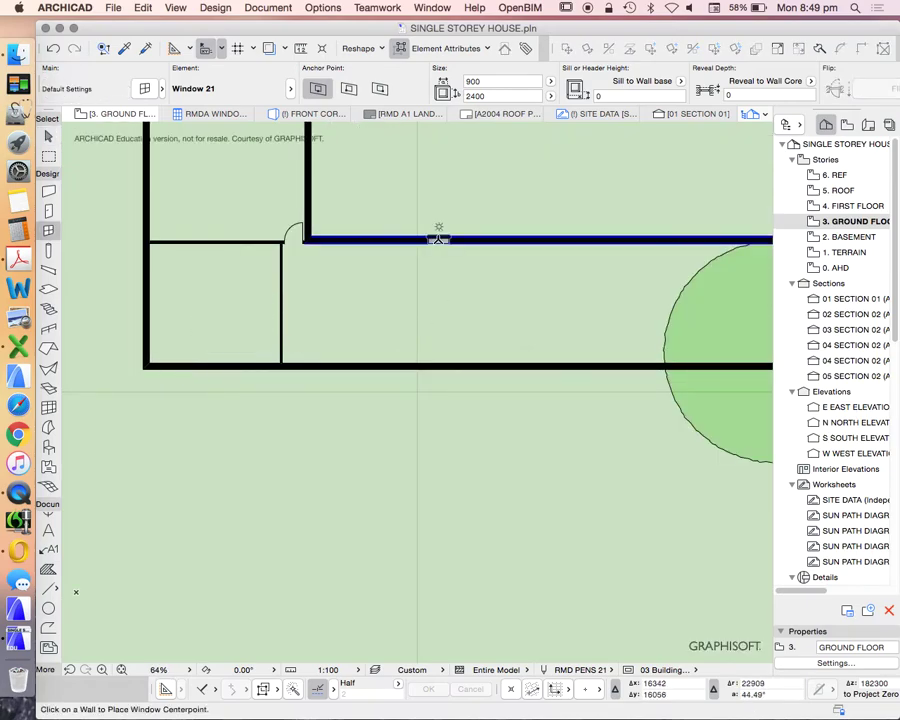
# - Place Window 21 in the inner wall and stretch its right end to 5200 wide
pyautogui.click(438, 238)
pyautogui.click(442, 230)
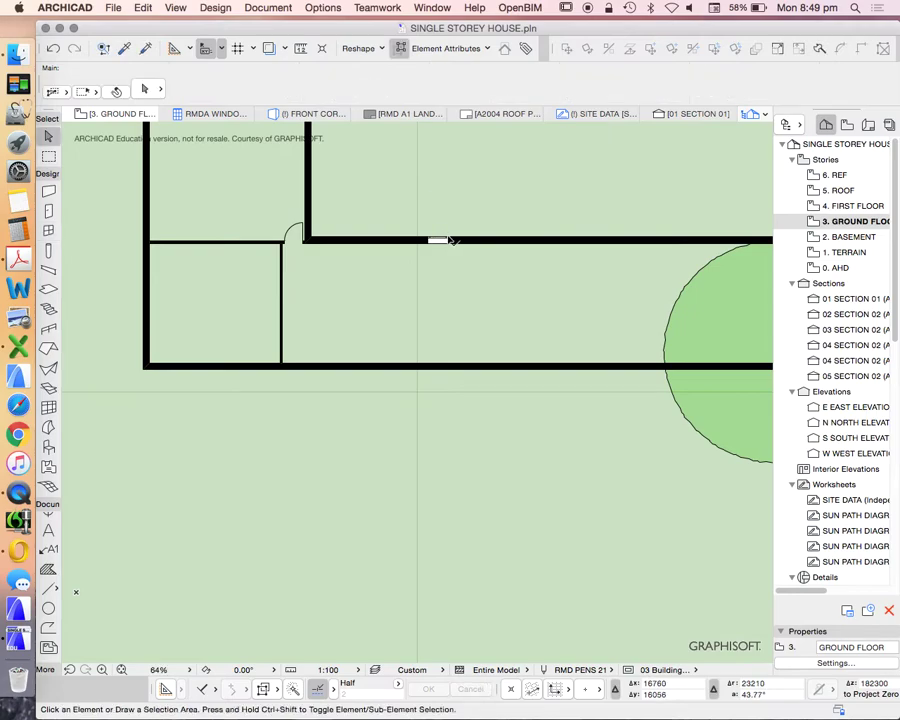
pyautogui.click(445, 240)
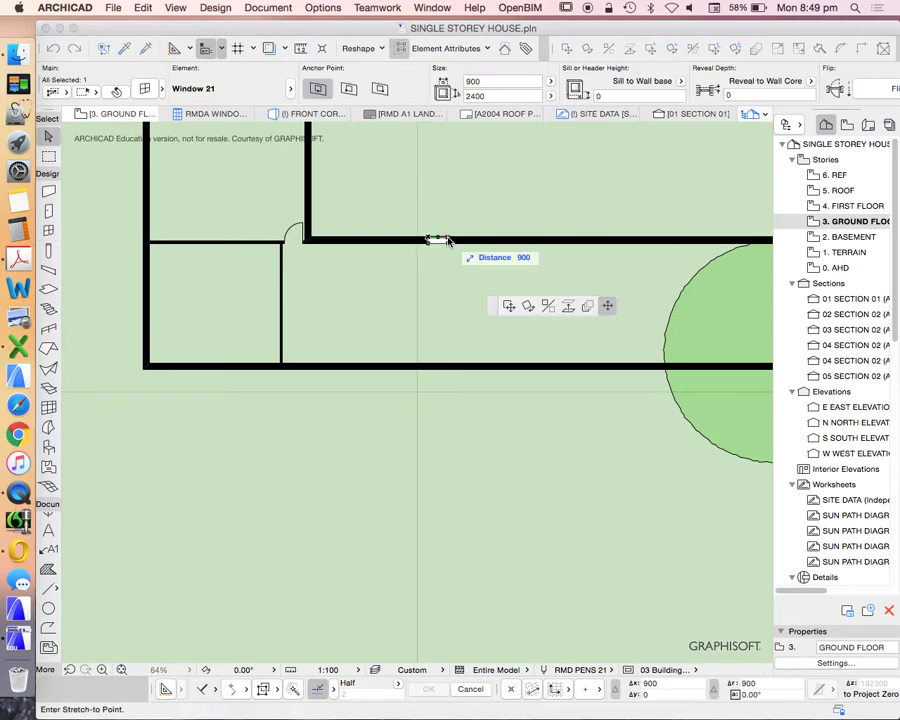
pyautogui.click(544, 230)
pyautogui.scroll(-2, 465, 233)
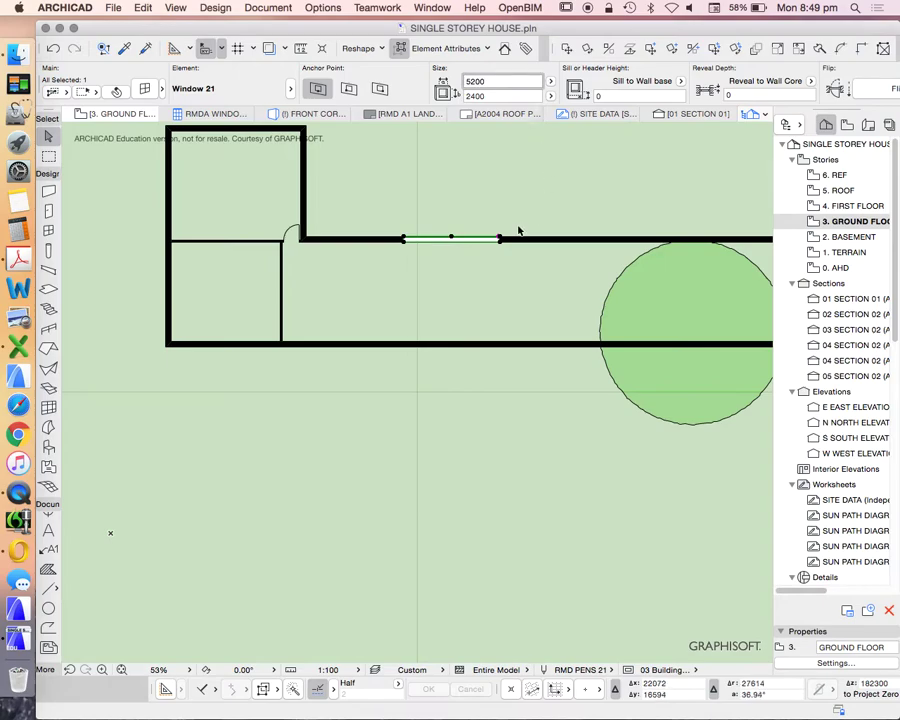
pyautogui.scroll(3, 494, 219)
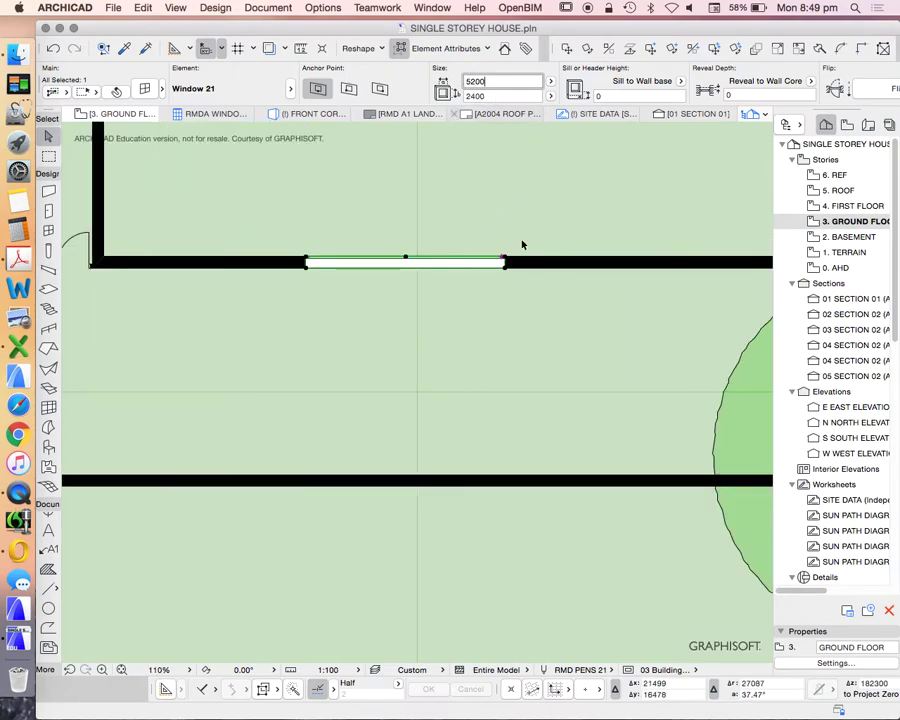
# - Check the window settings, then move the window 270 mm to the left
pyautogui.click(146, 90)
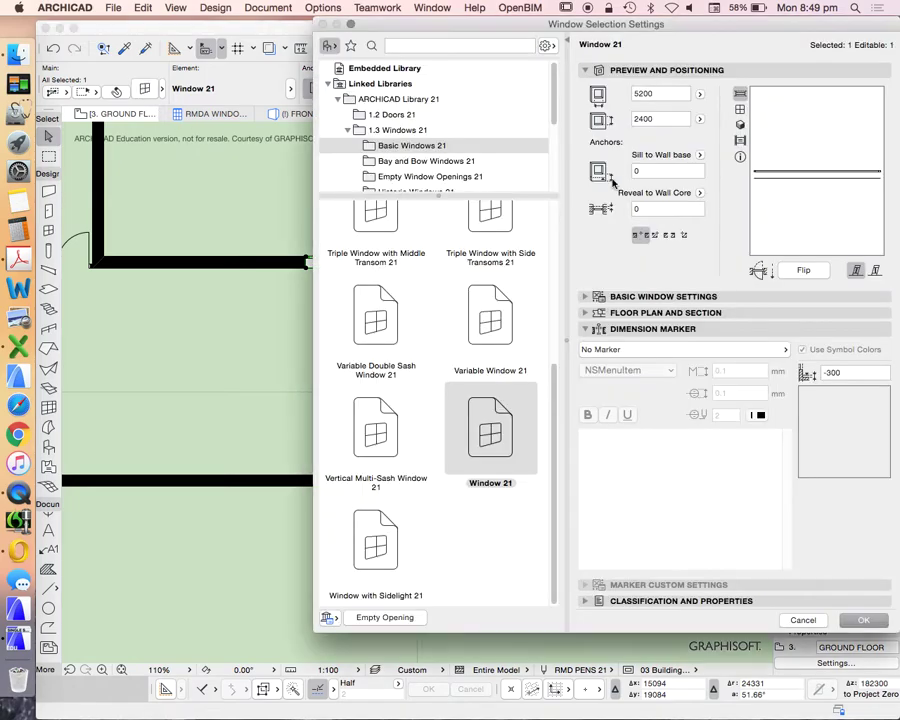
pyautogui.press('Escape')
pyautogui.click(566, 48)
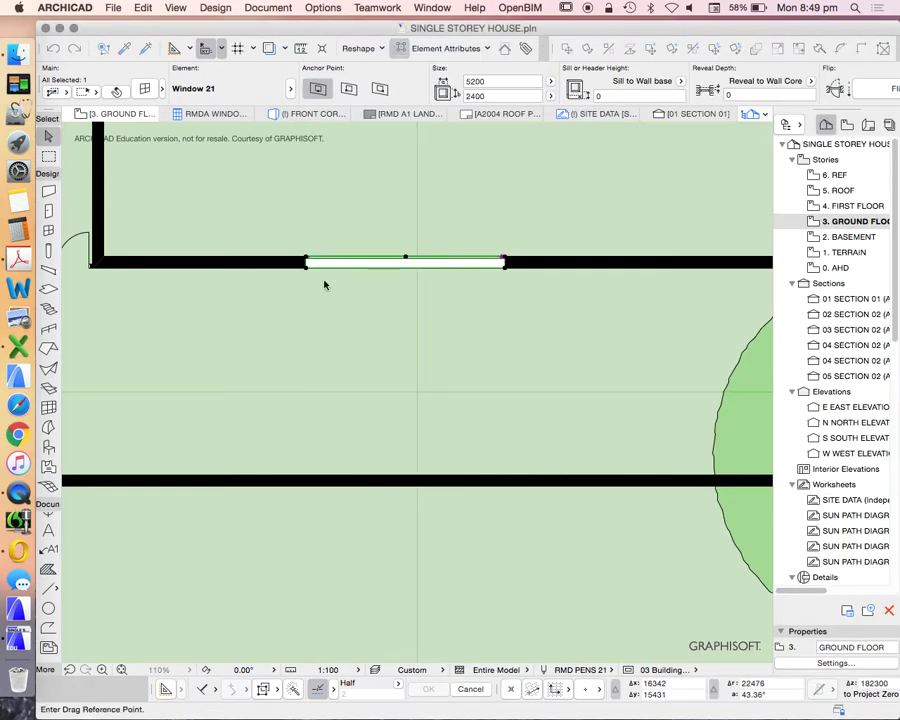
pyautogui.click(307, 258)
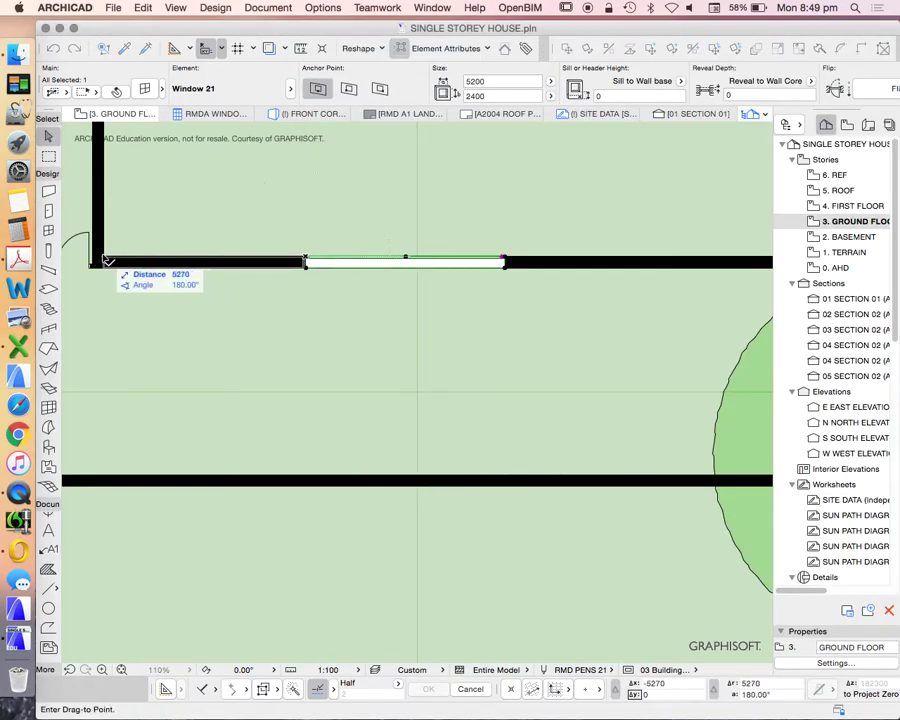
pyautogui.press('Tab')
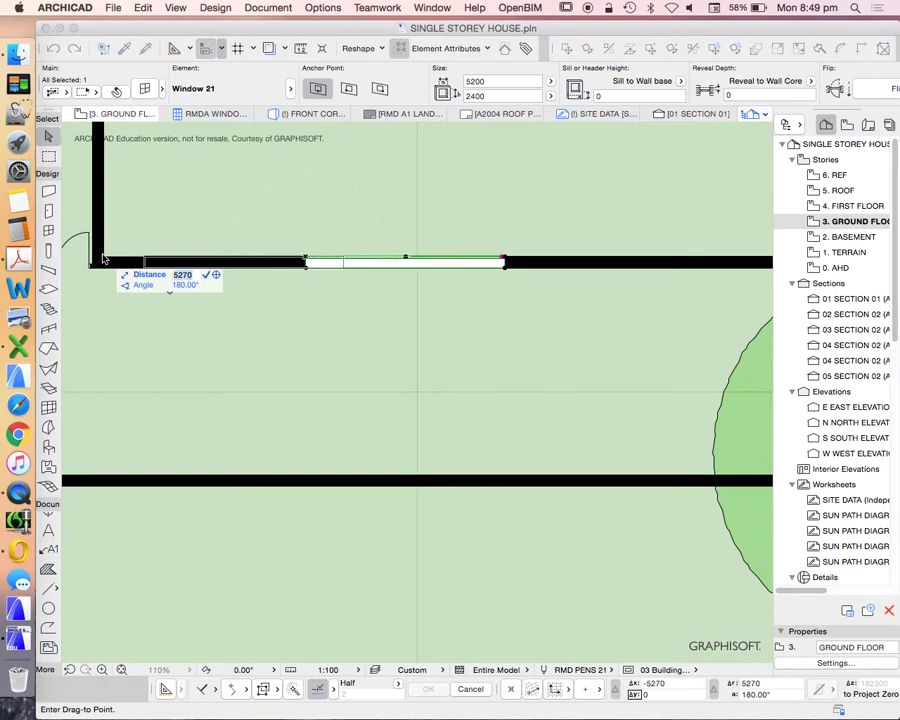
pyautogui.press('Return')
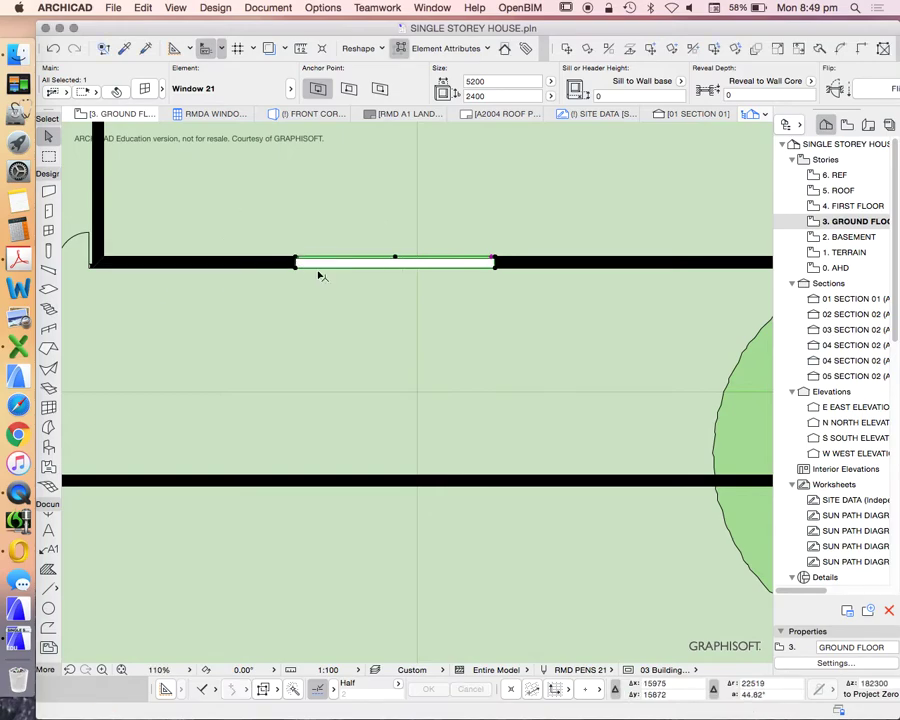
pyautogui.scroll(-5, 345, 371)
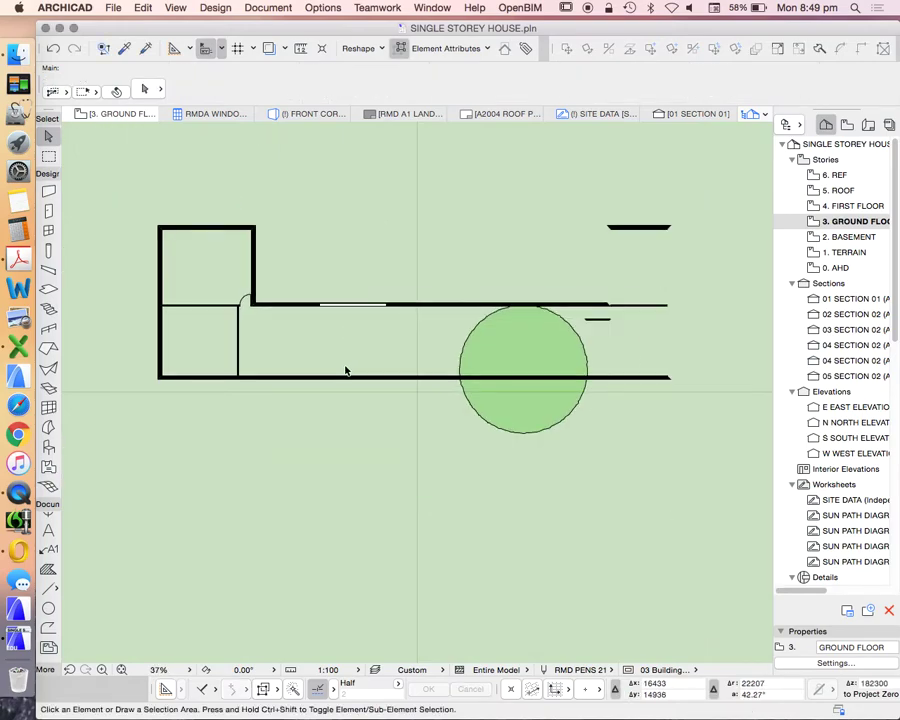
pyautogui.click(372, 320)
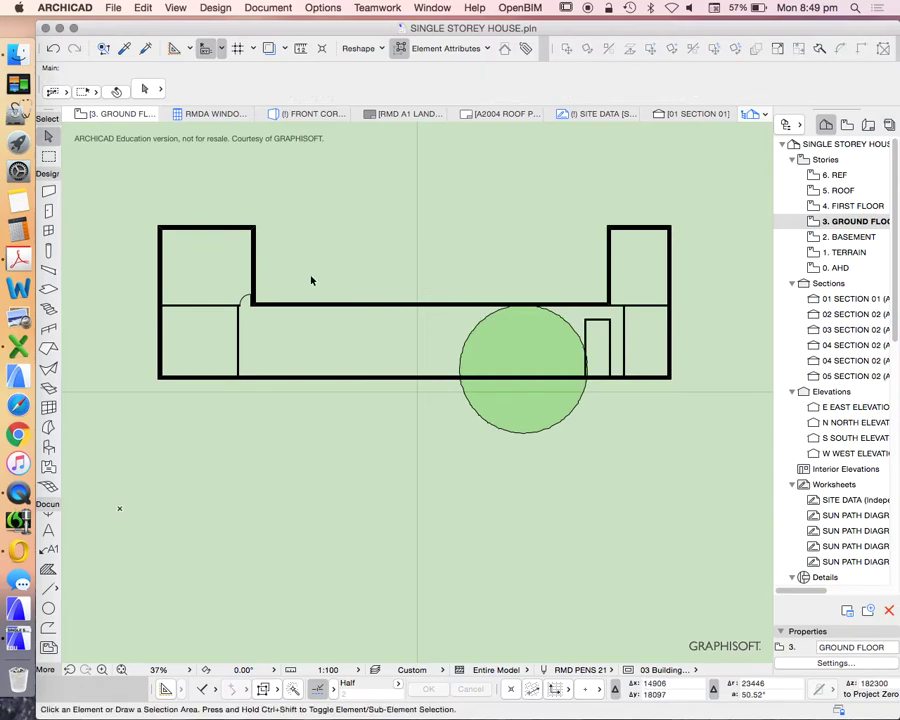
pyautogui.press('super+z')
pyautogui.scroll(1, 406, 345)
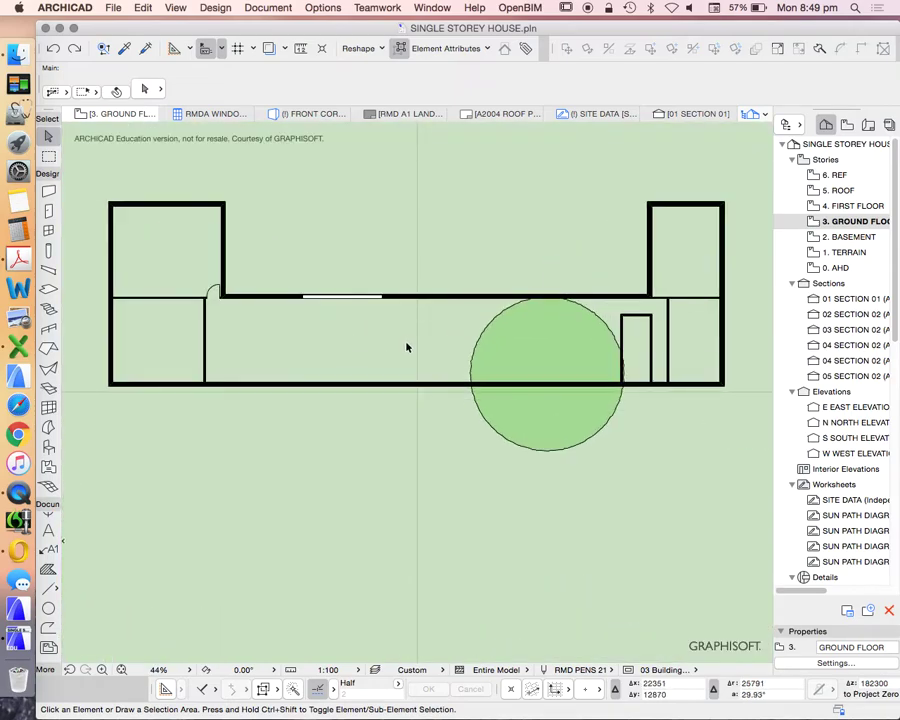
pyautogui.scroll(-1, 406, 346)
pyautogui.click(254, 258)
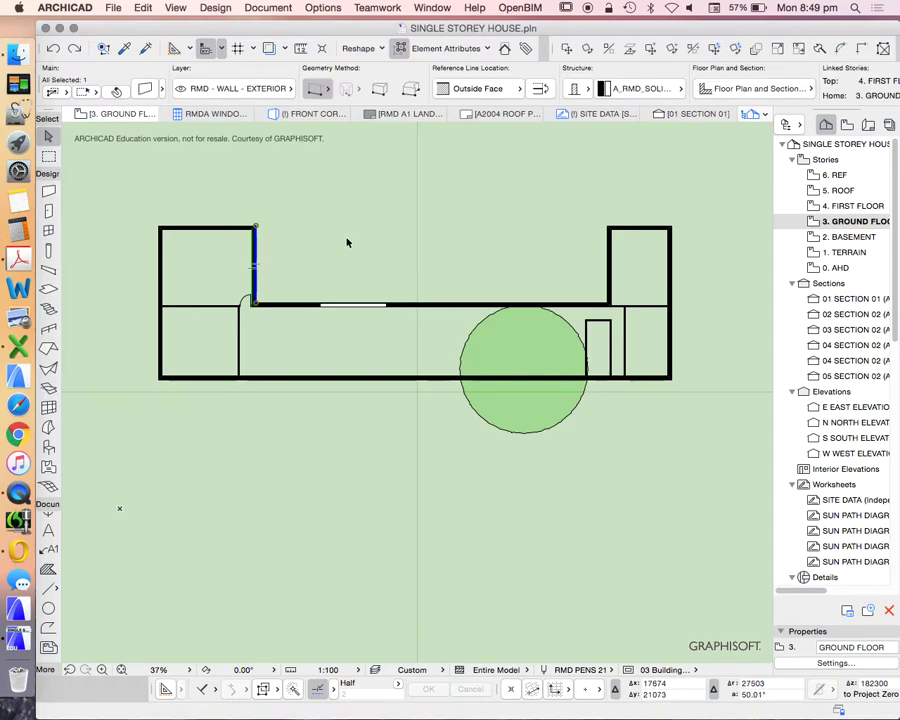
pyautogui.click(422, 284)
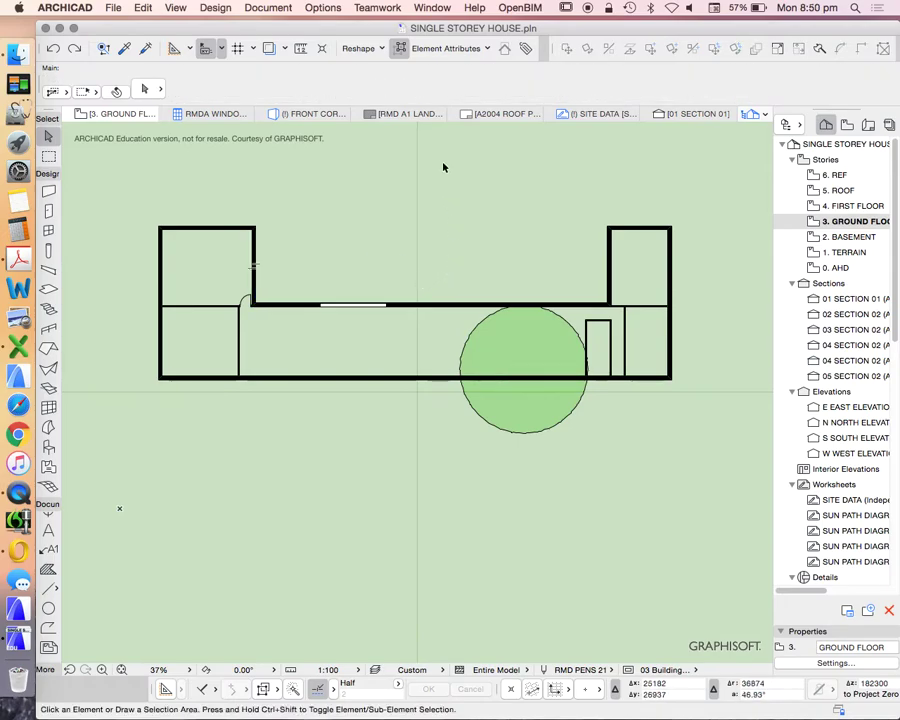